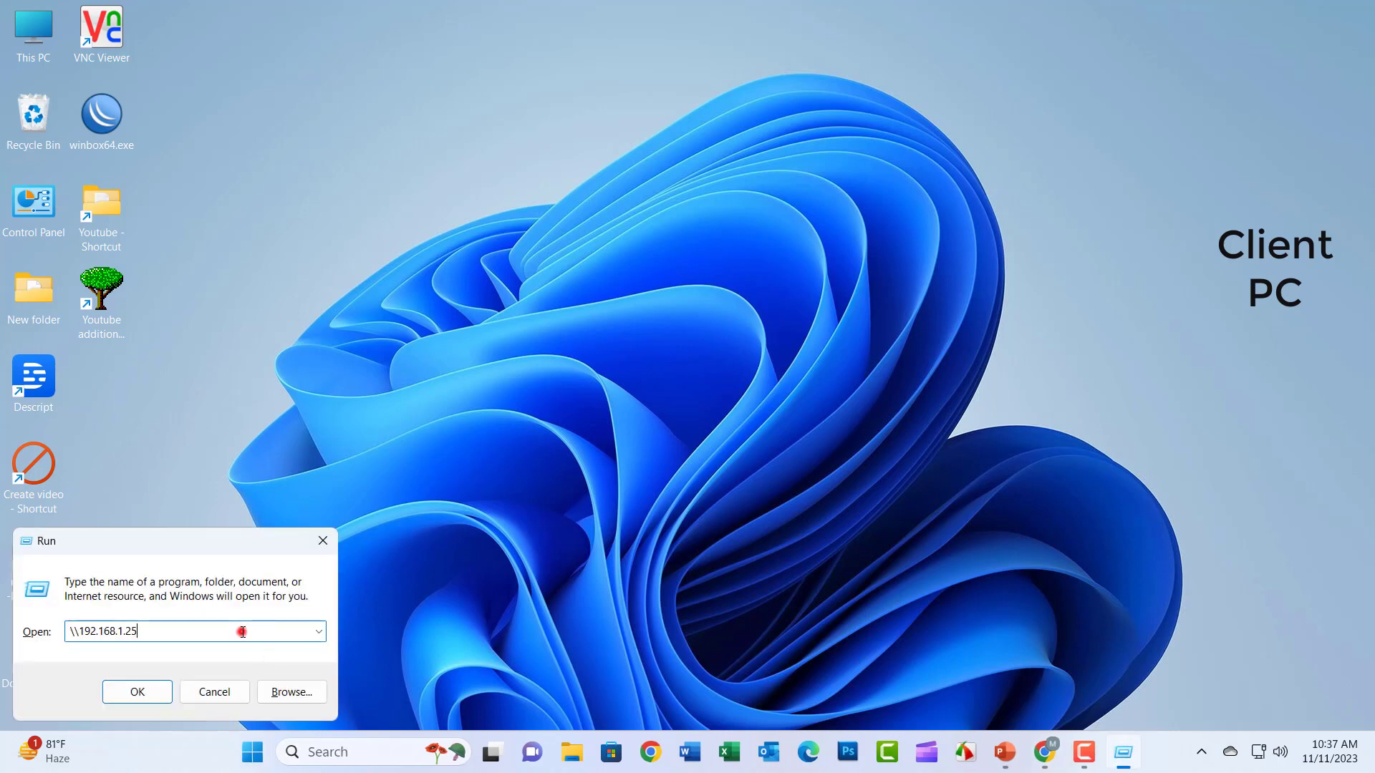
# Open the shares on \\192.168.1.25 and try connecting its HP LaserJet P2050 printer, which fails with 0x00000bc4
pyautogui.click(135, 693)
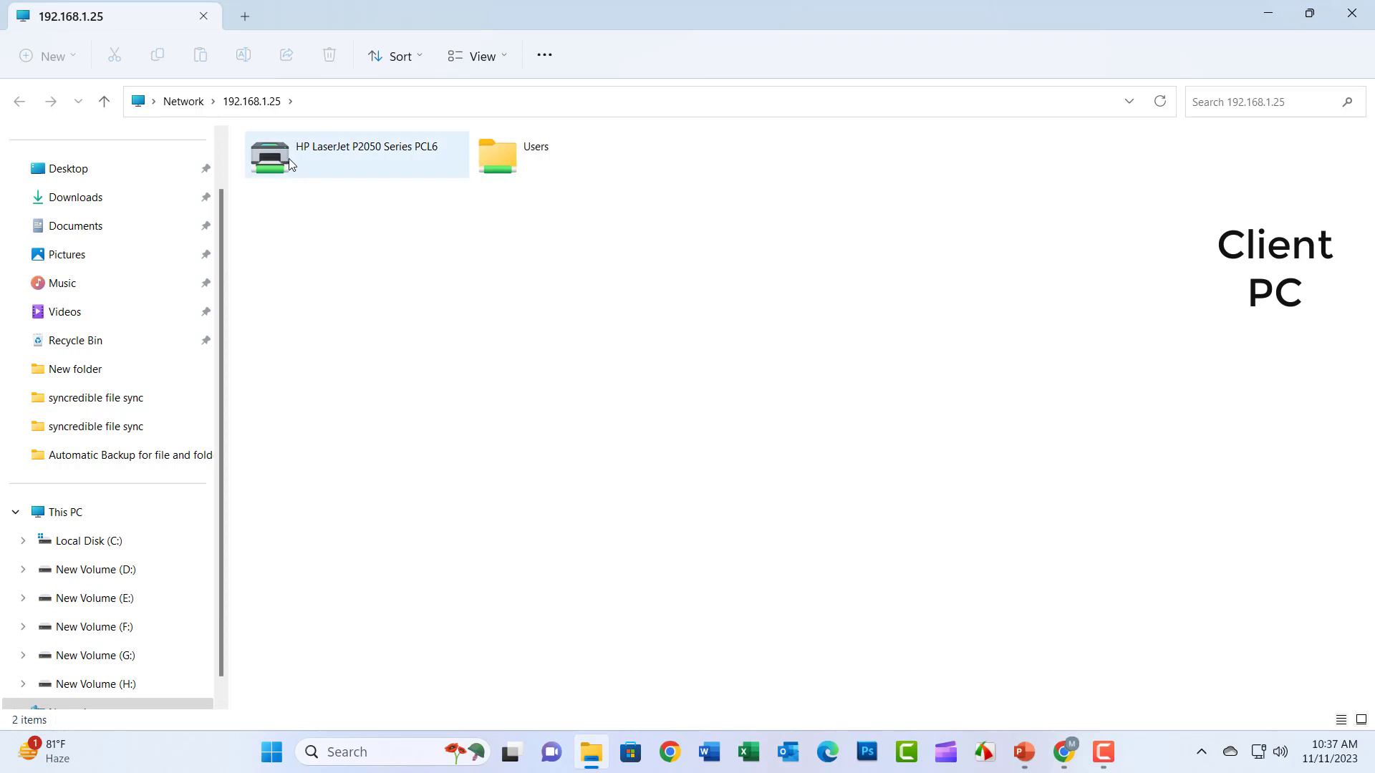
pyautogui.rightClick(290, 161)
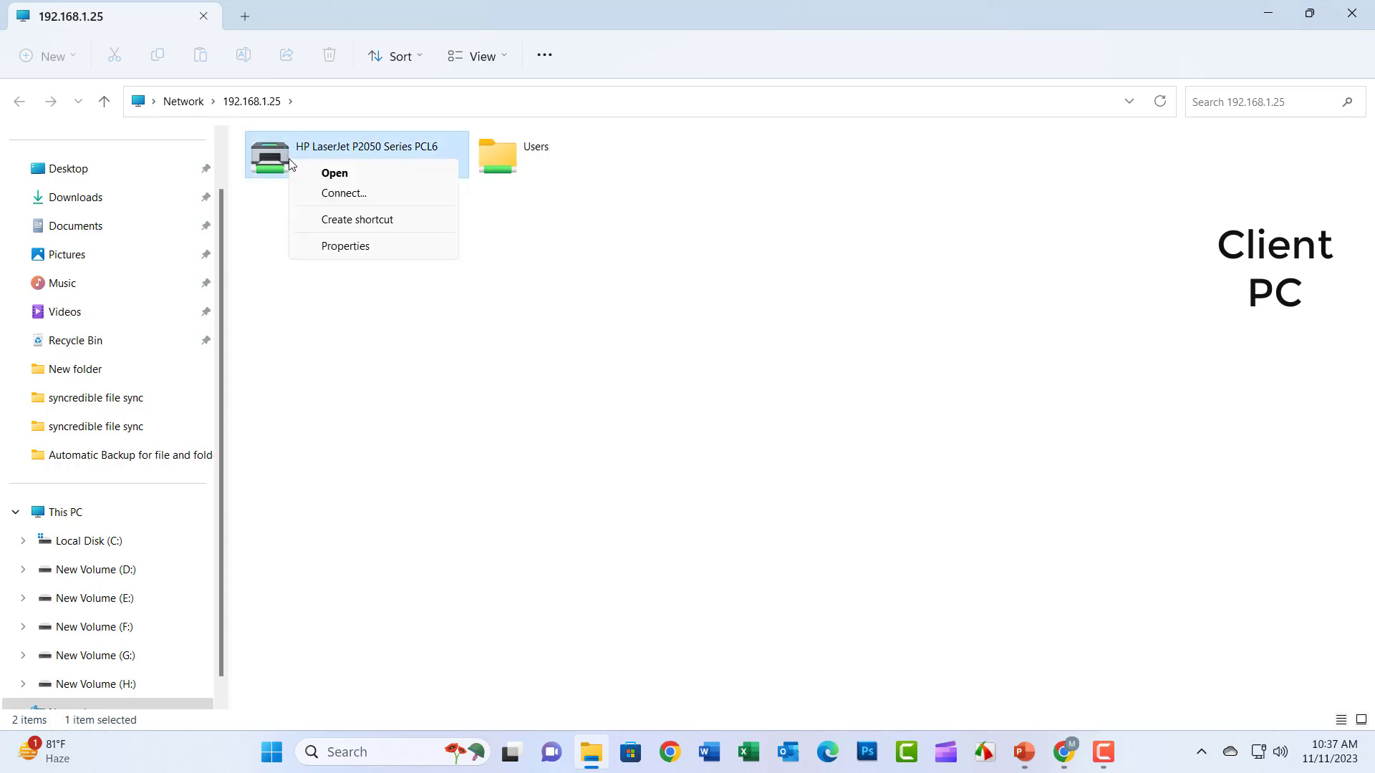
pyautogui.click(340, 195)
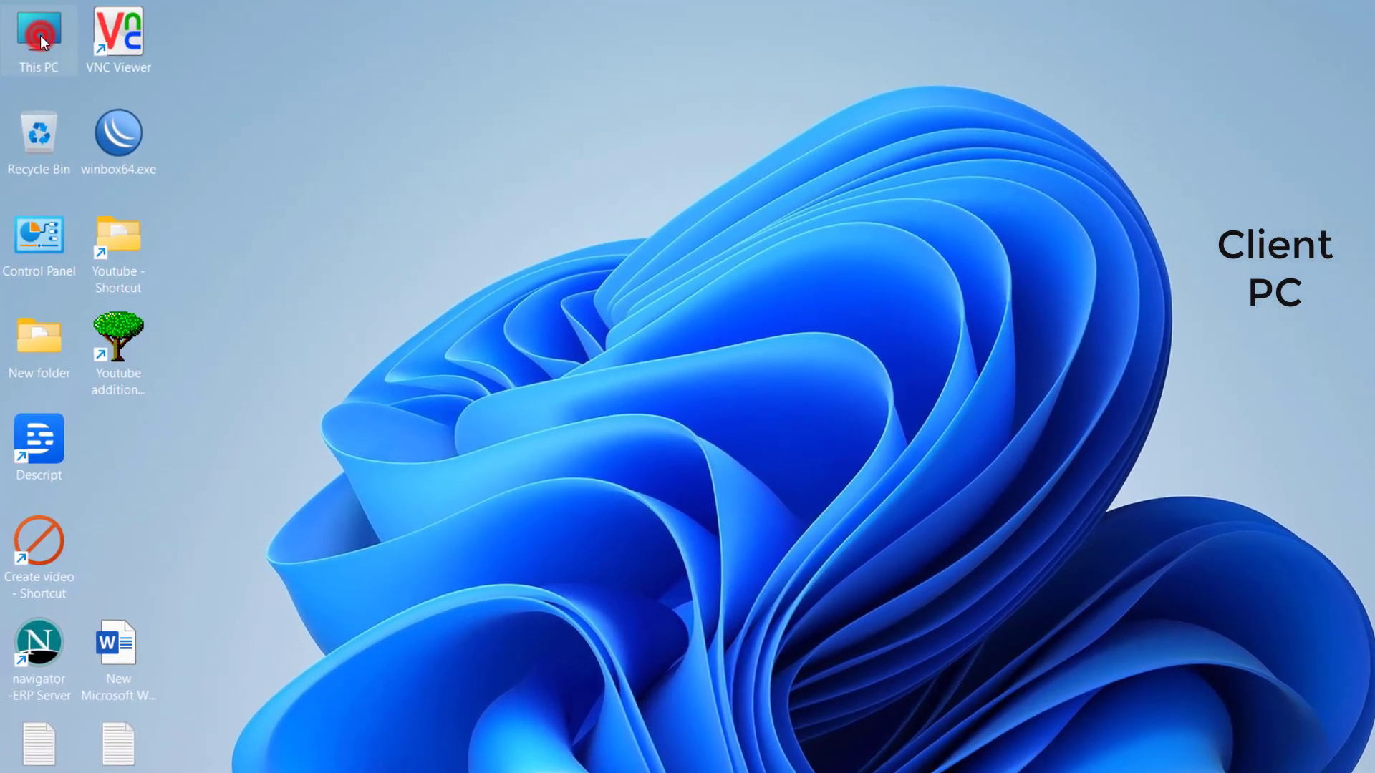
# Browse This PC > Local Disk (C:) > Windows > System32
pyautogui.doubleClick(39, 34)
pyautogui.doubleClick(434, 197)
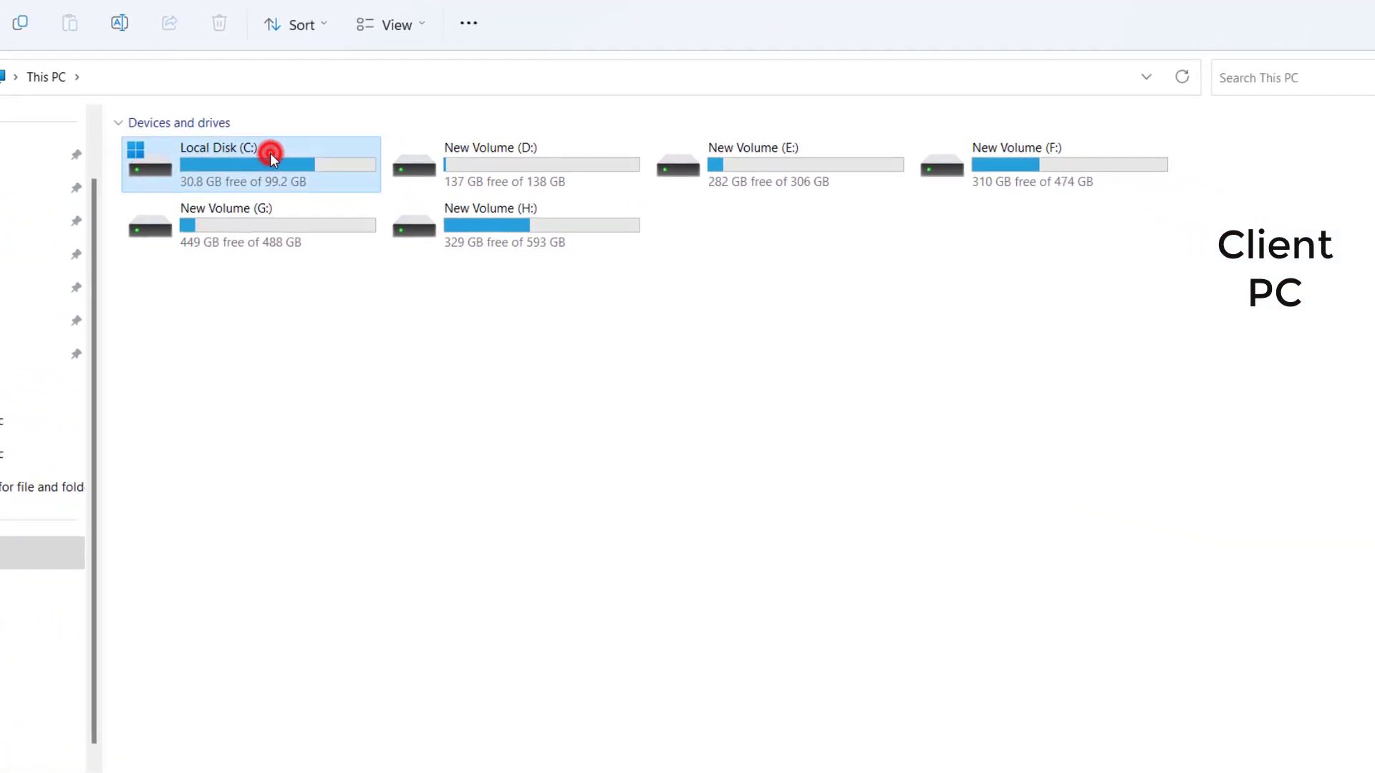
pyautogui.doubleClick(149, 491)
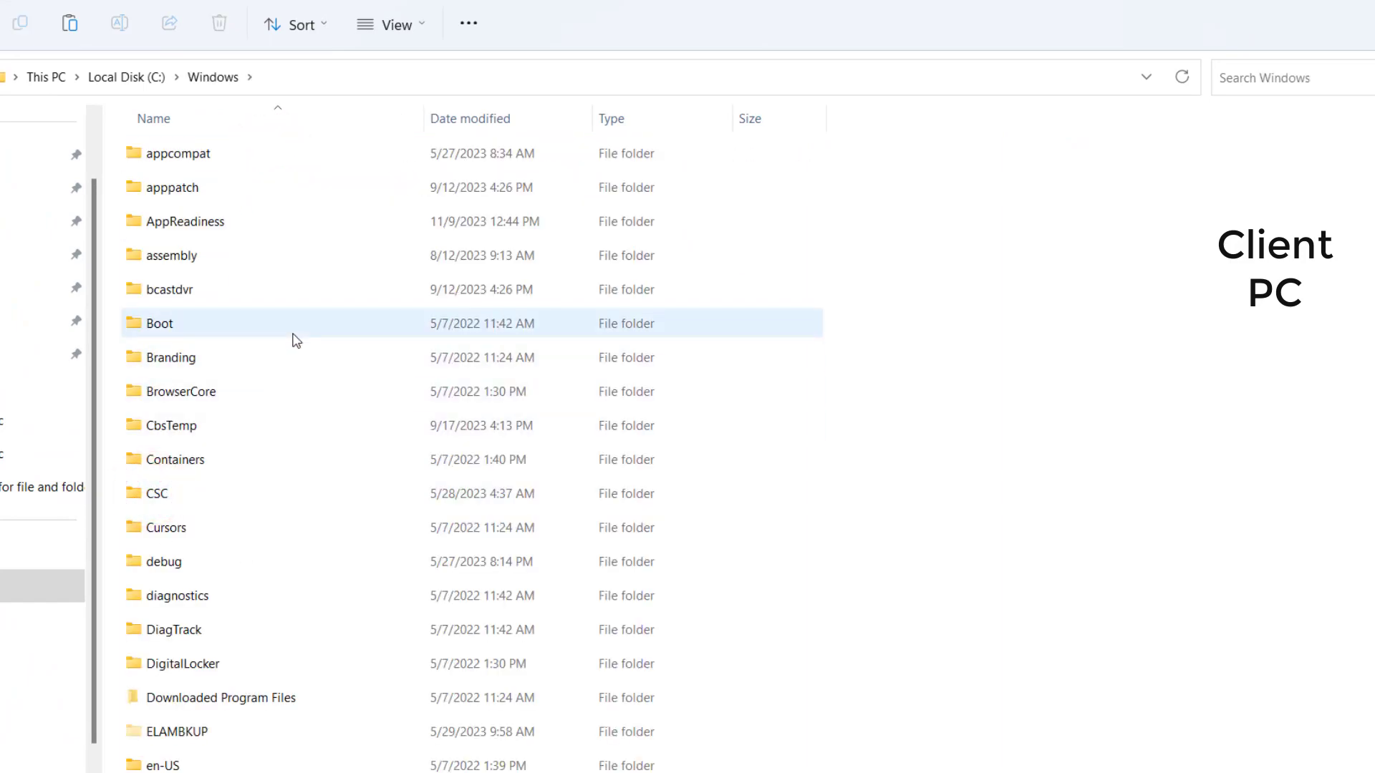
pyautogui.scroll(-7, 292, 340)
pyautogui.scroll(-9, 290, 390)
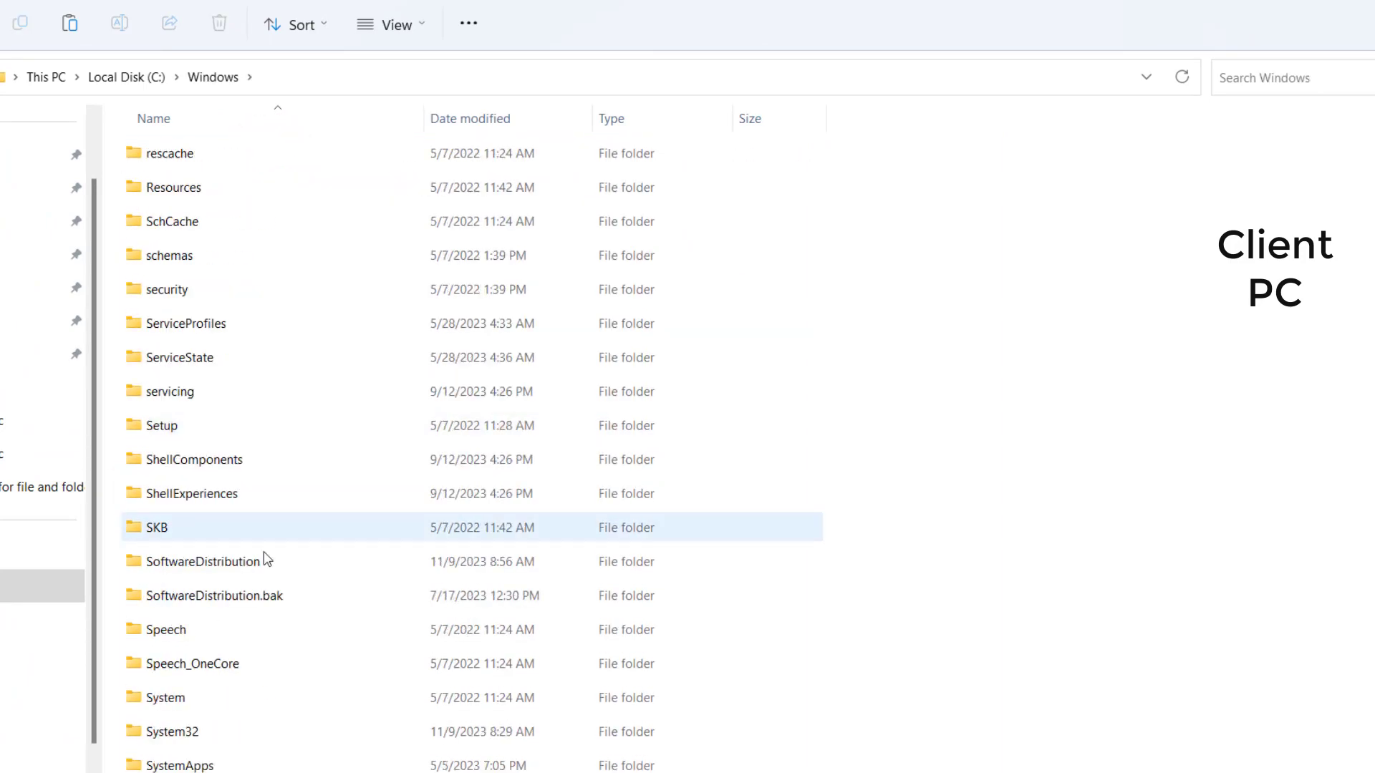
pyautogui.click(174, 734)
pyautogui.doubleClick(174, 733)
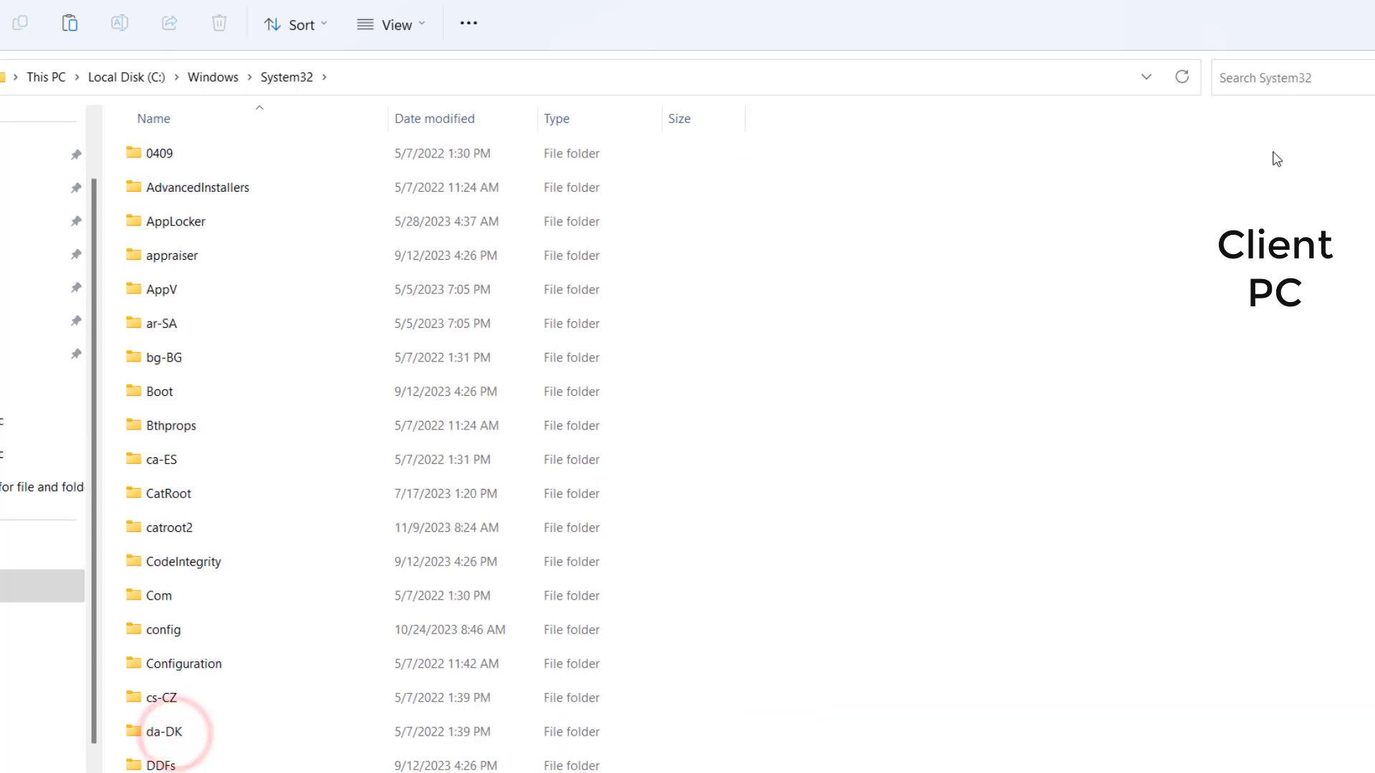
# Search System32 for mscms.dll and copy the file
pyautogui.click(1242, 77)
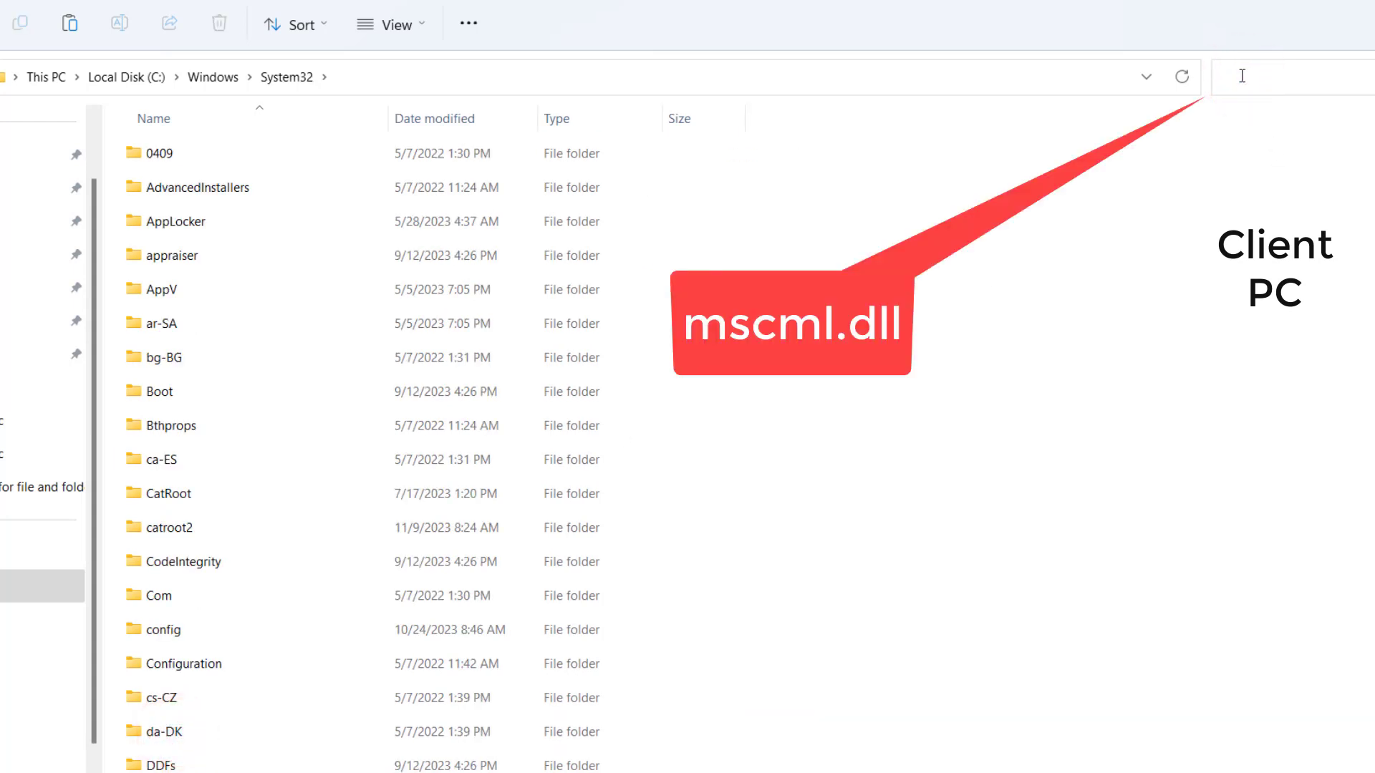
pyautogui.write('msc')
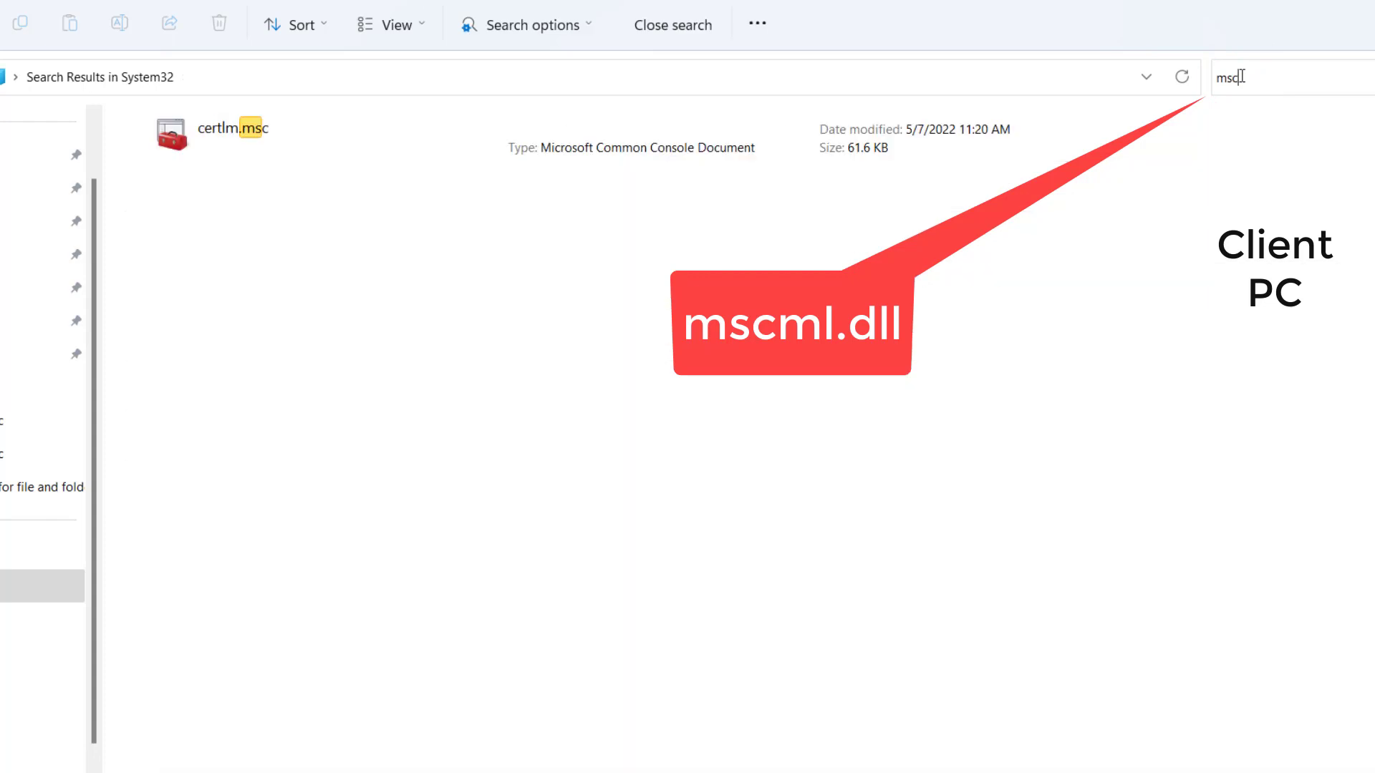
pyautogui.write('ms.dll')
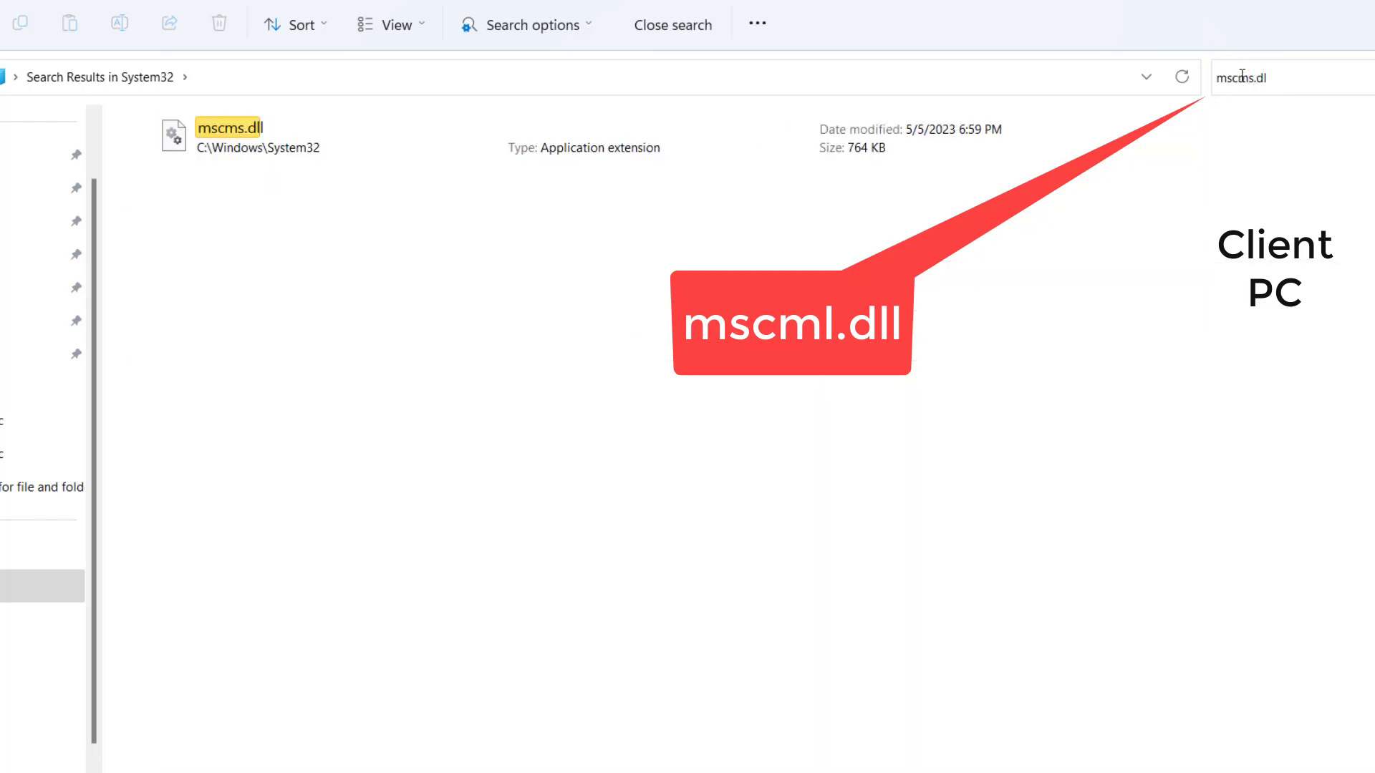
pyautogui.rightClick(255, 138)
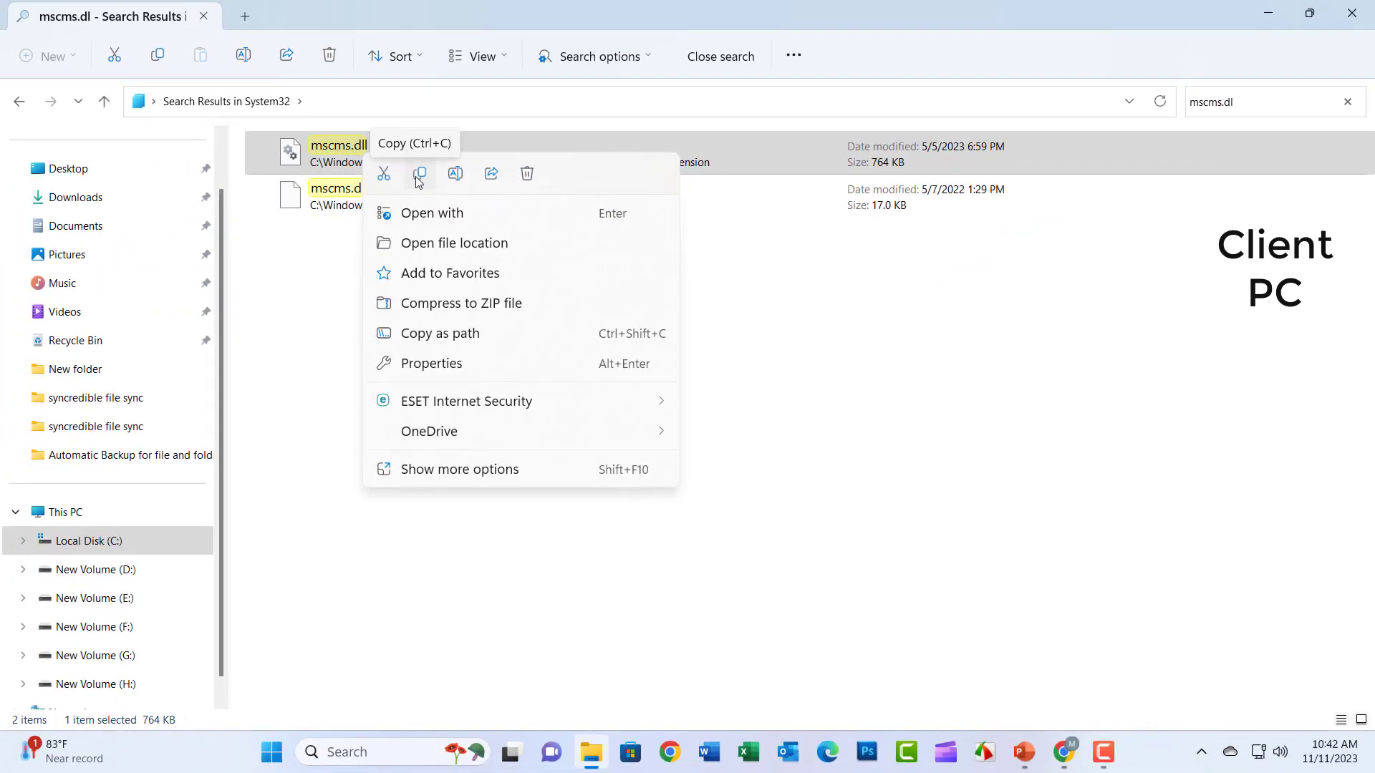
pyautogui.click(417, 175)
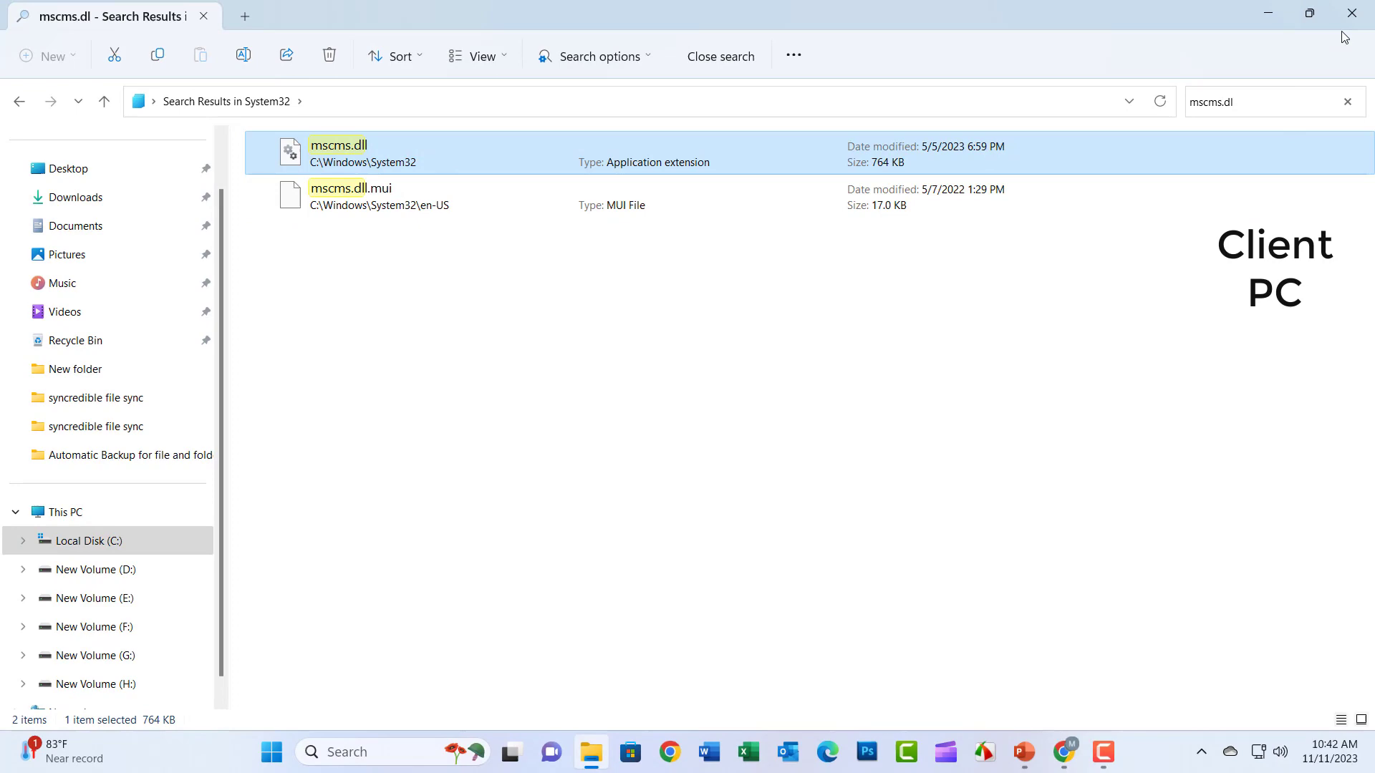
# Close the search results and browse back to C:\Windows\System32
pyautogui.click(1353, 15)
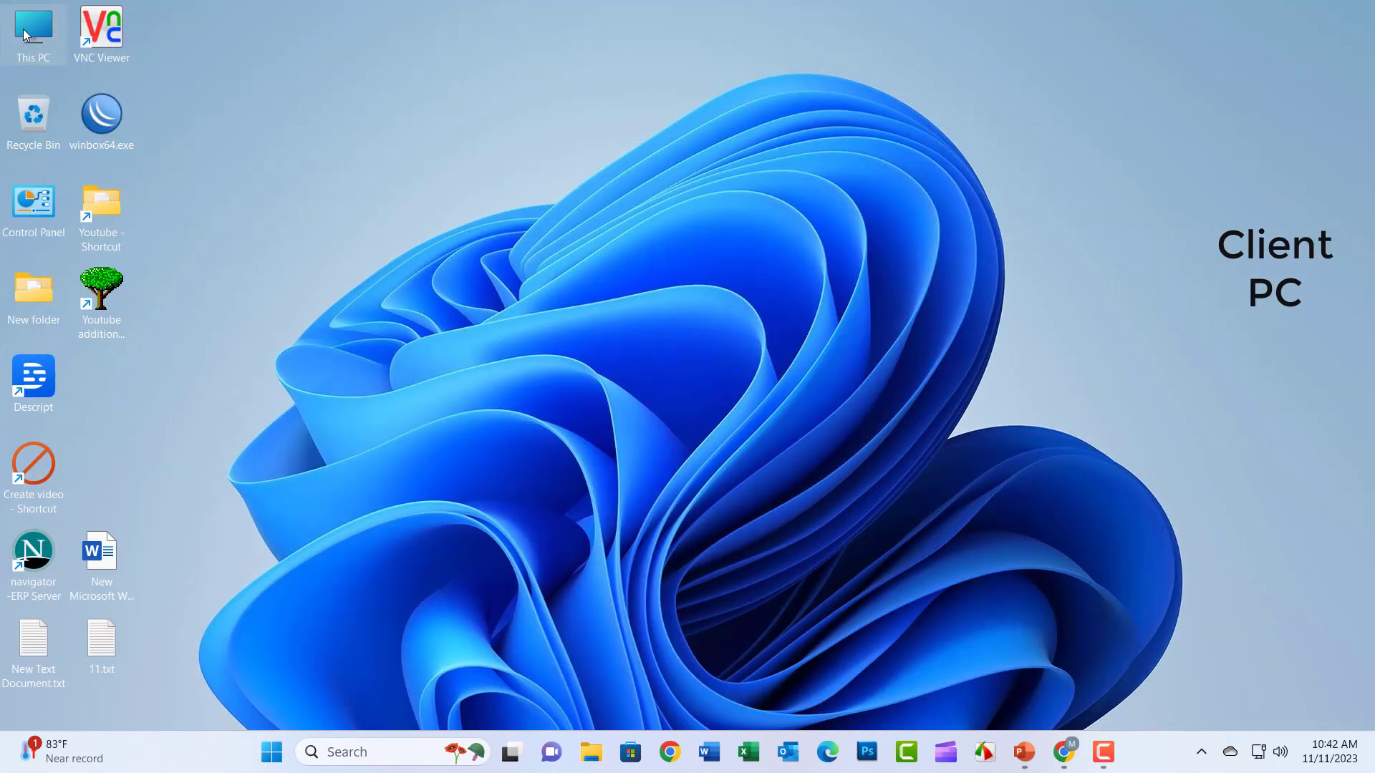
pyautogui.click(25, 33)
pyautogui.click(25, 32)
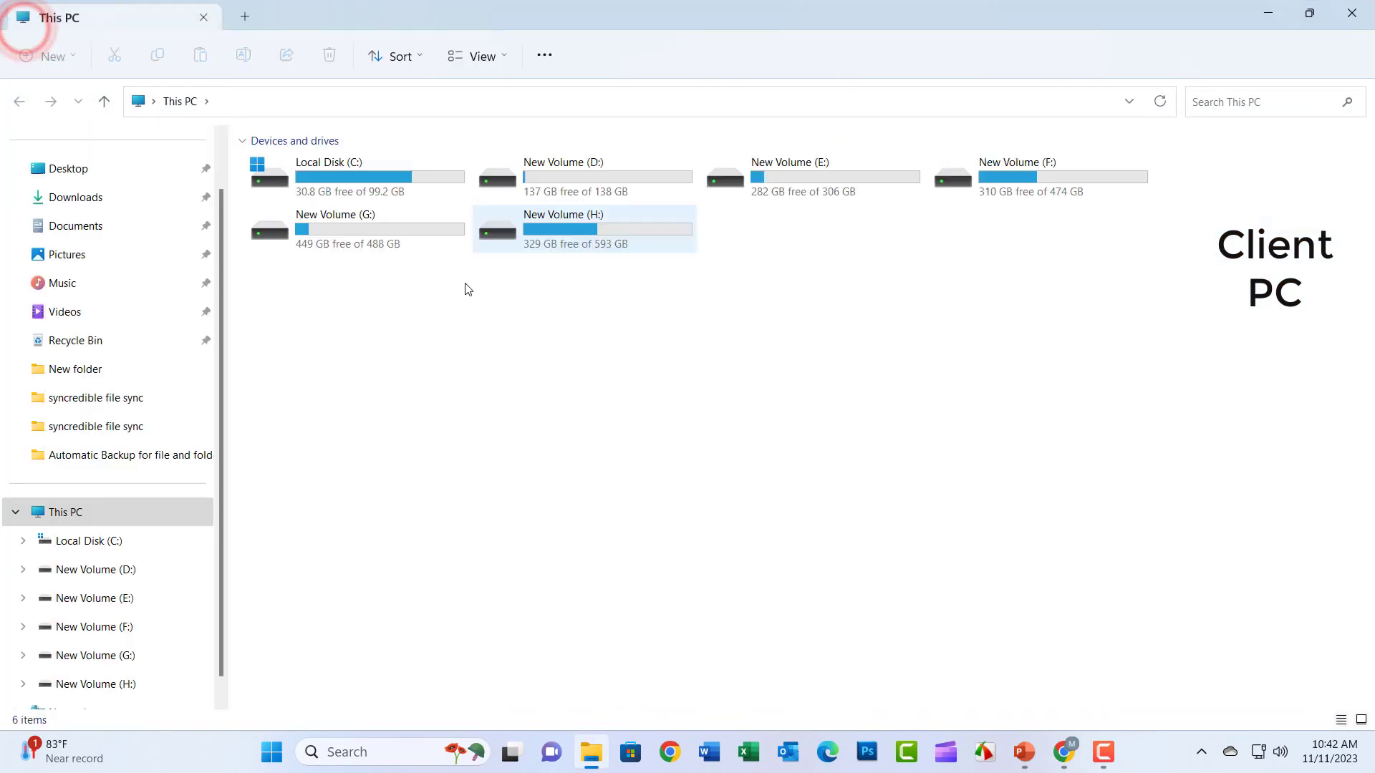
pyautogui.doubleClick(346, 187)
pyautogui.doubleClick(265, 460)
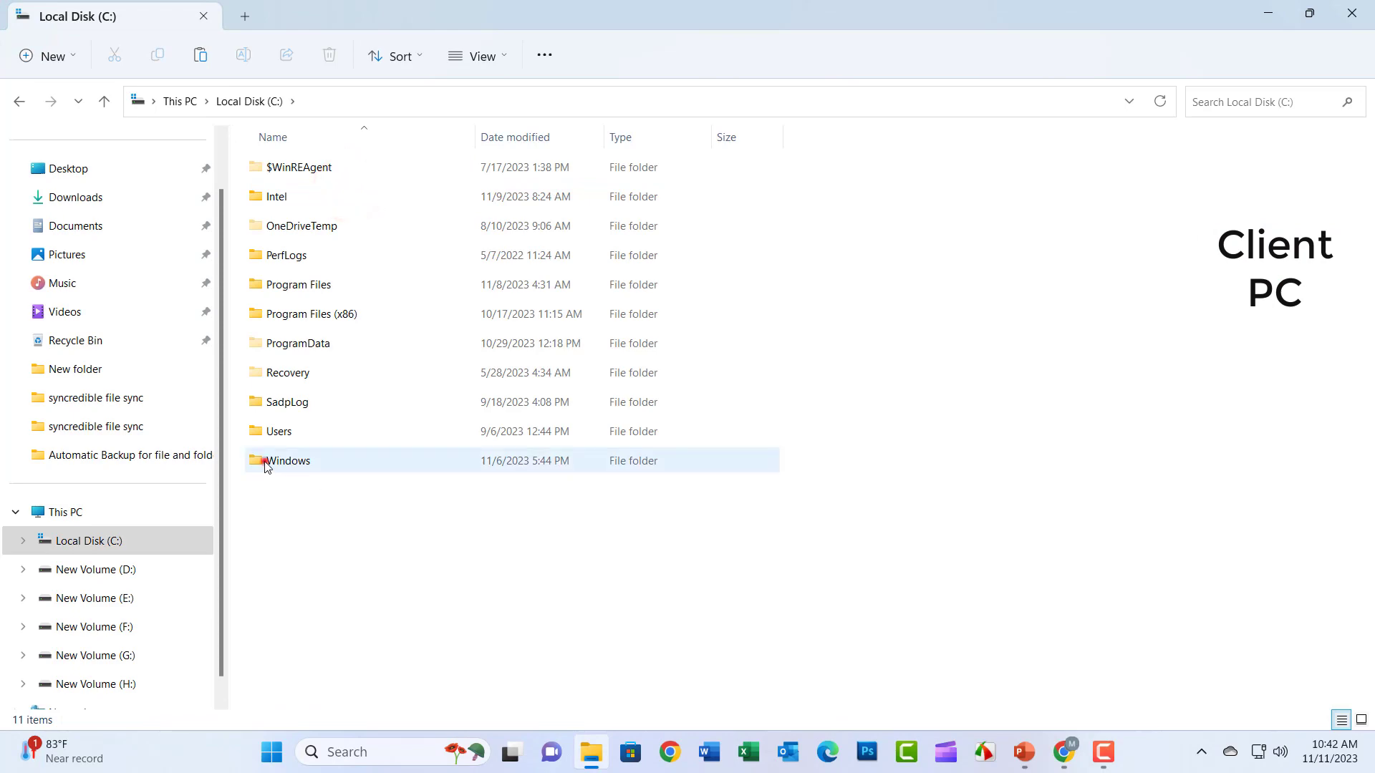
pyautogui.scroll(-20, 310, 414)
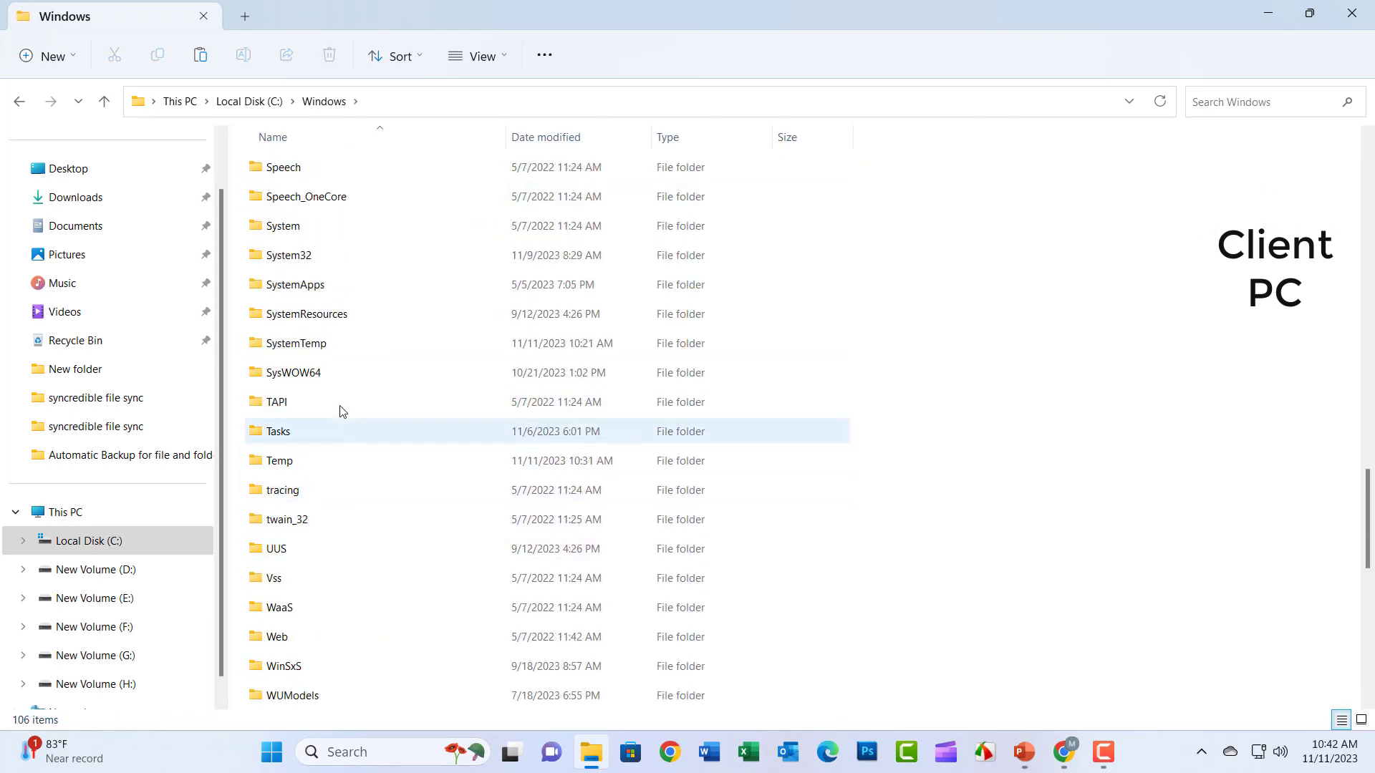
pyautogui.doubleClick(298, 257)
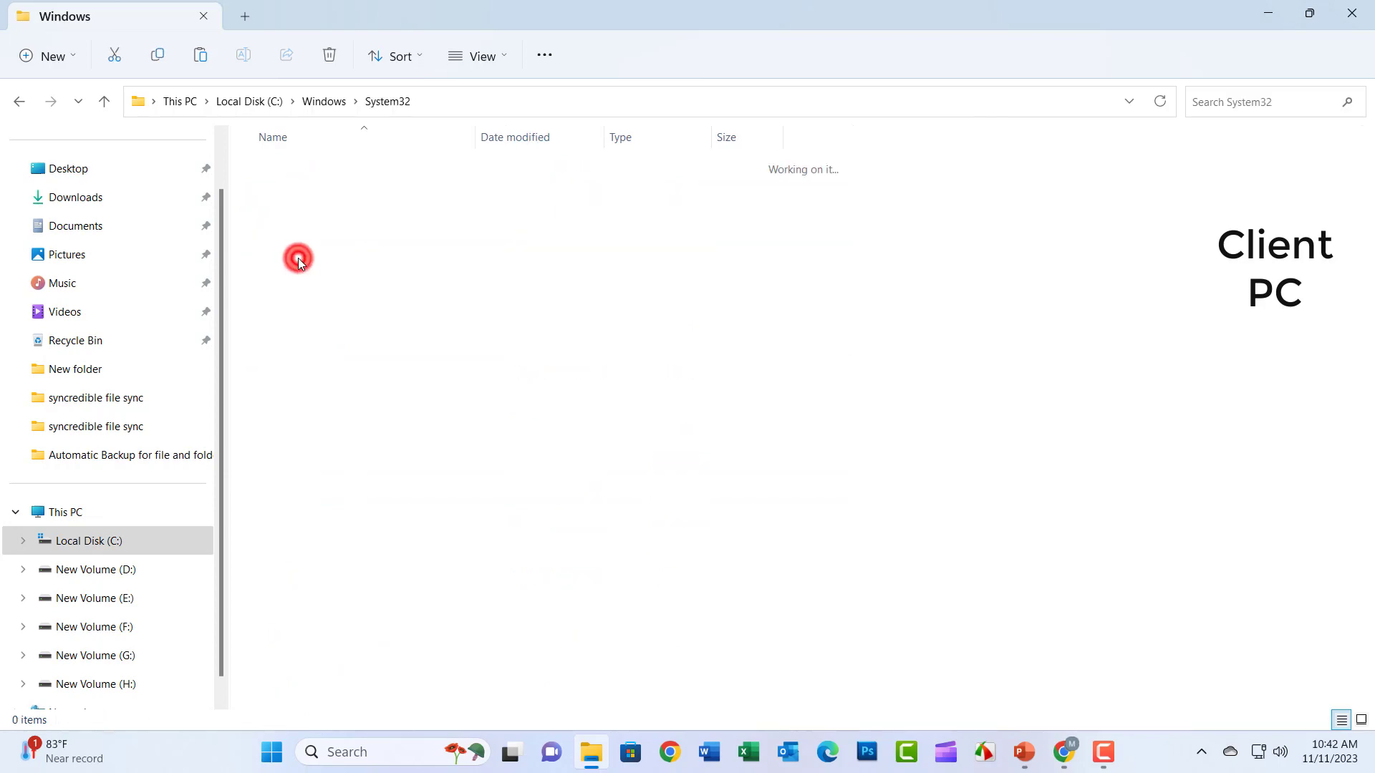
pyautogui.scroll(-4, 482, 311)
pyautogui.scroll(-11, 482, 317)
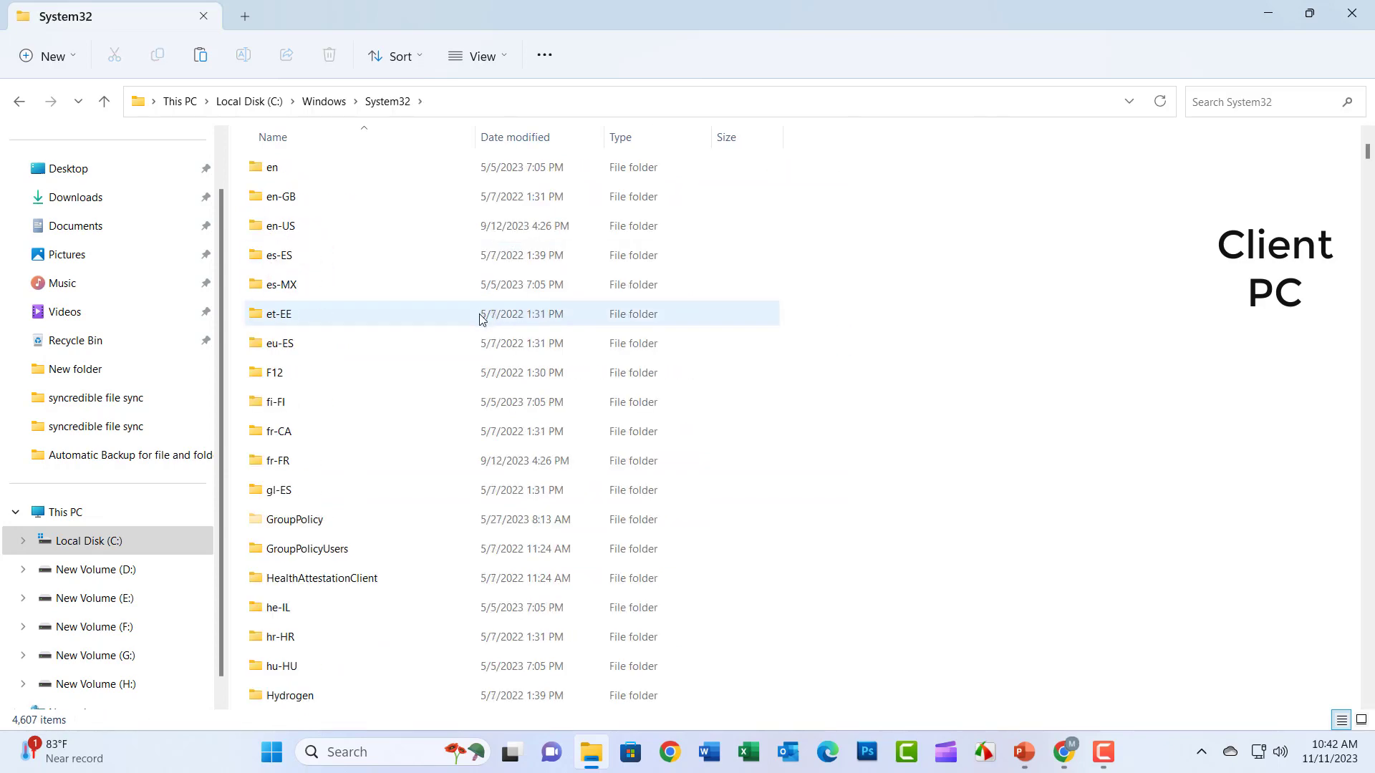
pyautogui.scroll(2, 482, 319)
pyautogui.scroll(-5, 482, 320)
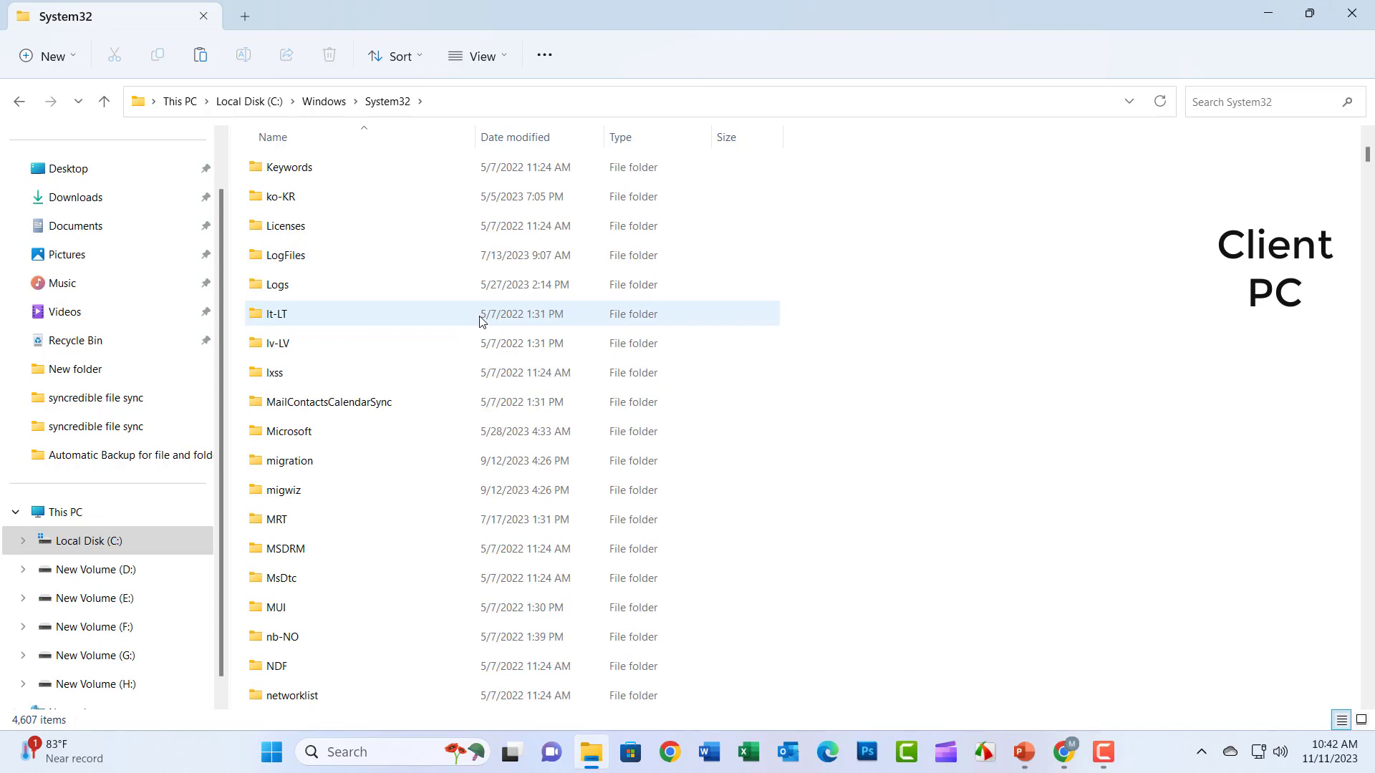
pyautogui.scroll(-5, 484, 322)
pyautogui.scroll(-2, 482, 322)
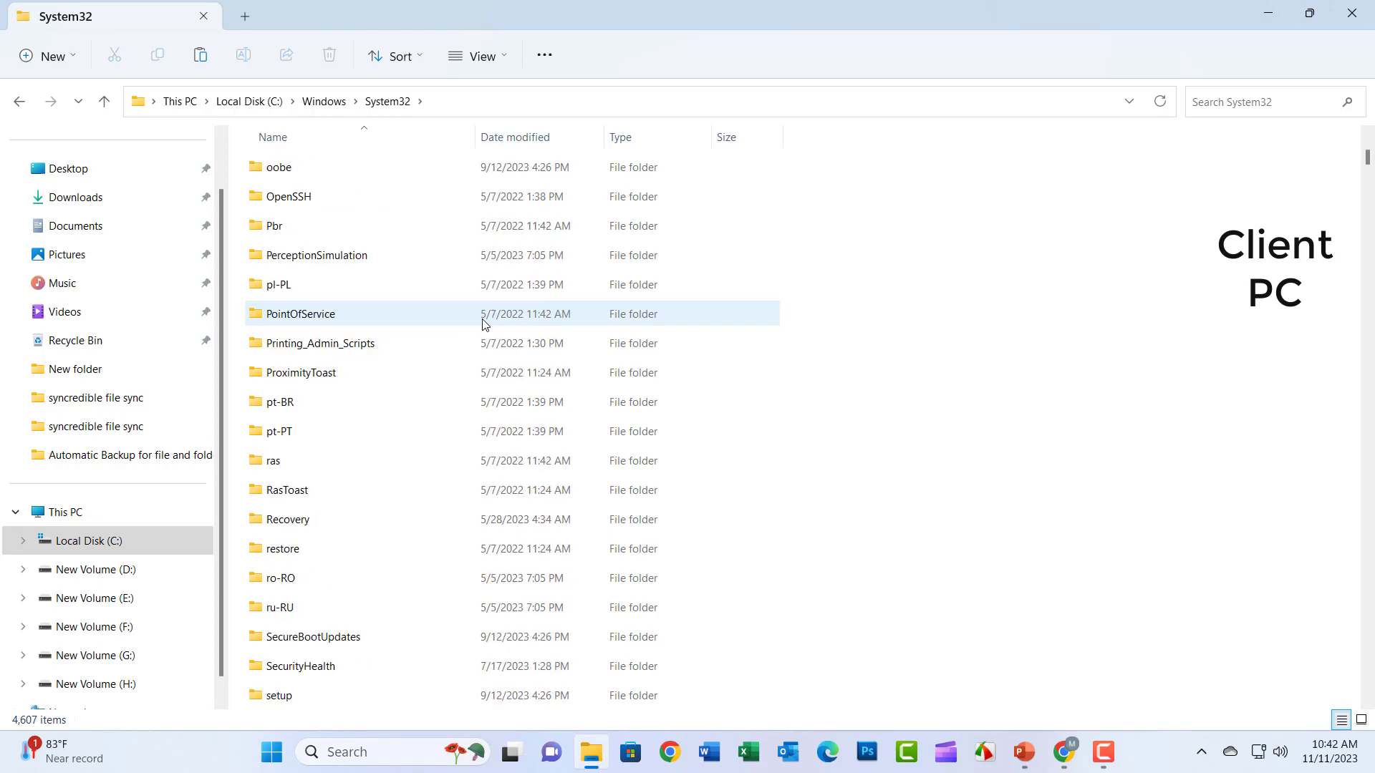
# Find the spool folder and open spool\drivers\x64\3
pyautogui.click(1225, 103)
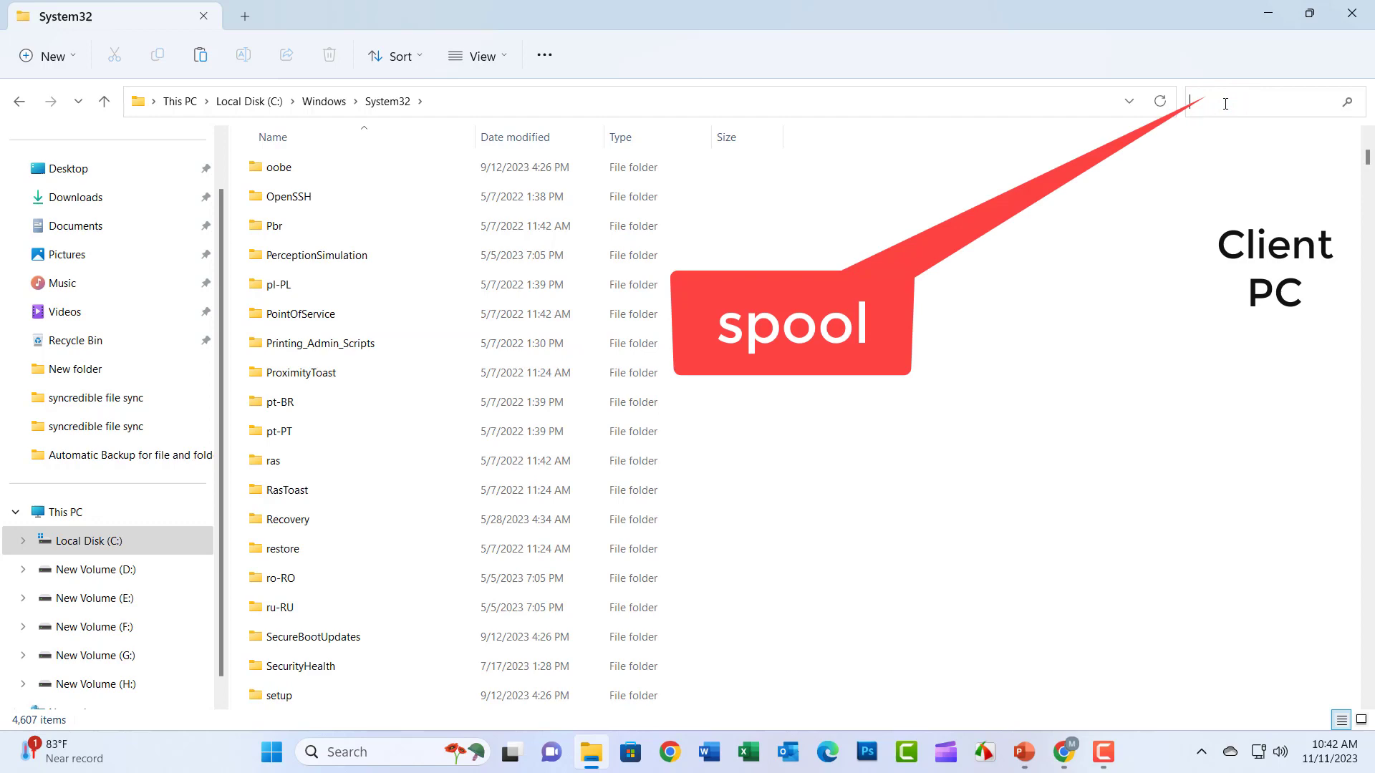
pyautogui.write('spoo')
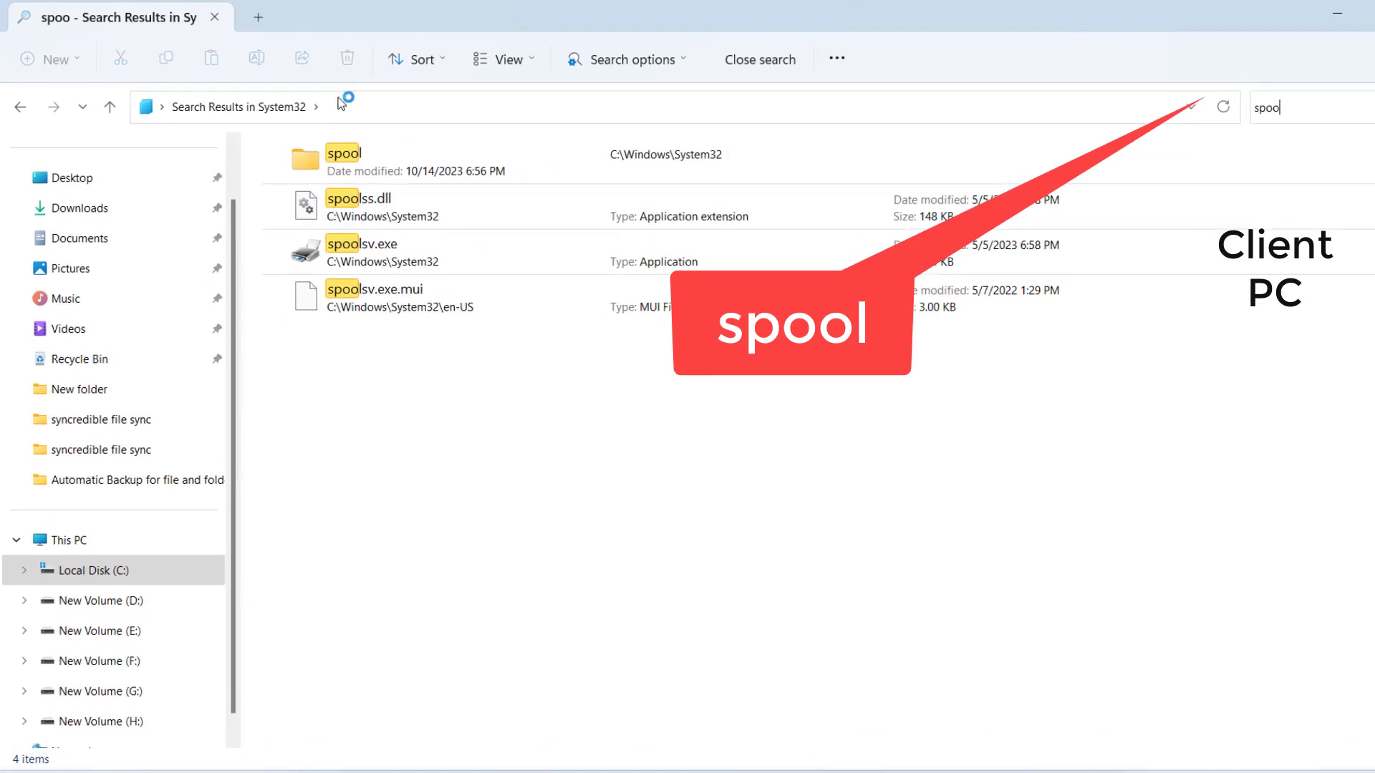
pyautogui.doubleClick(368, 168)
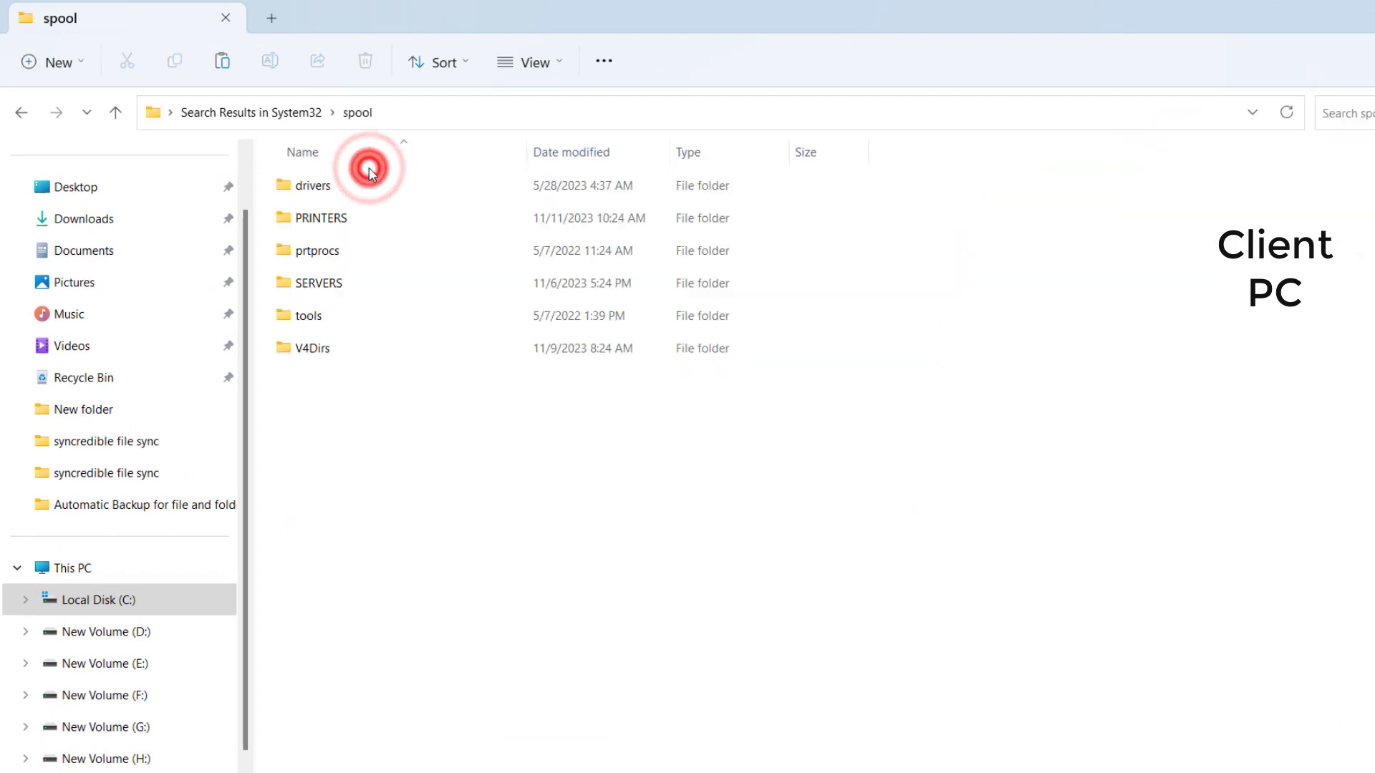
pyautogui.doubleClick(314, 187)
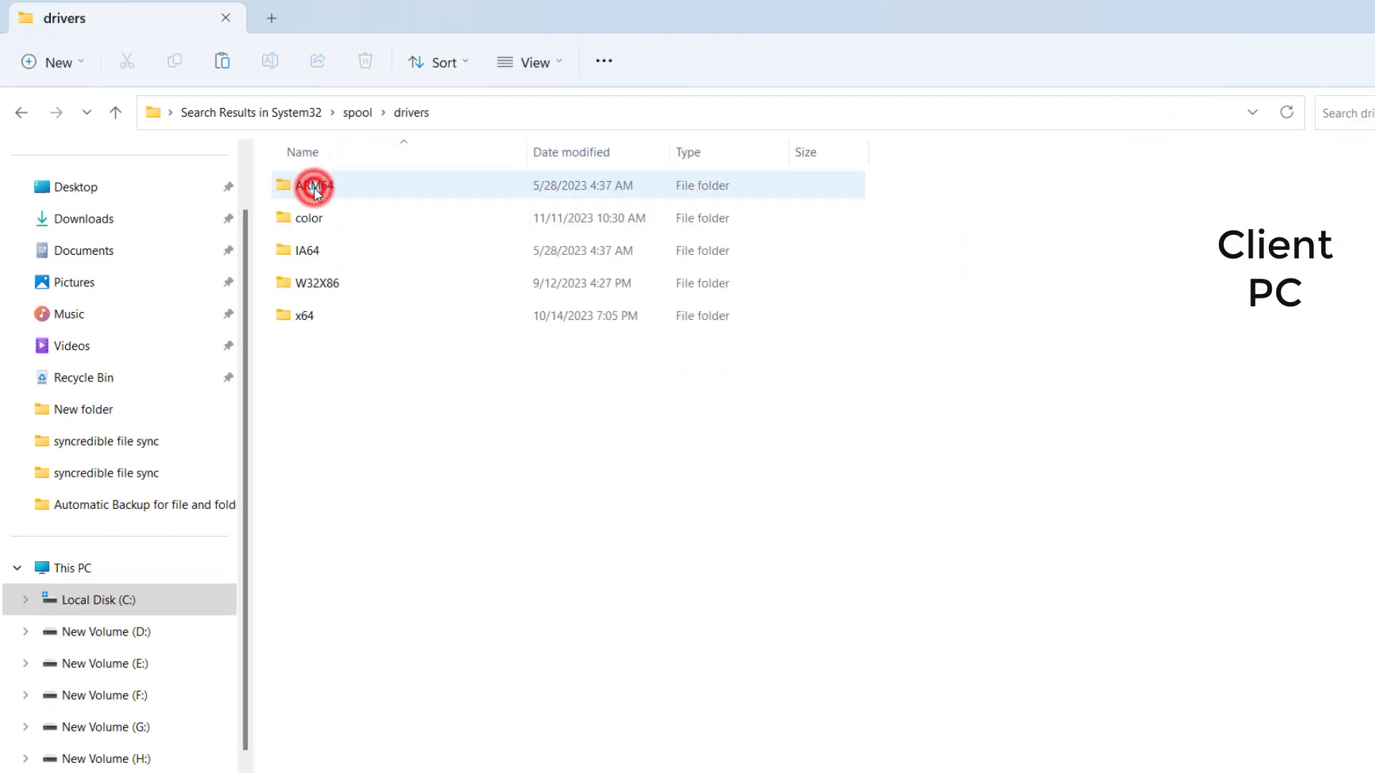
pyautogui.doubleClick(305, 318)
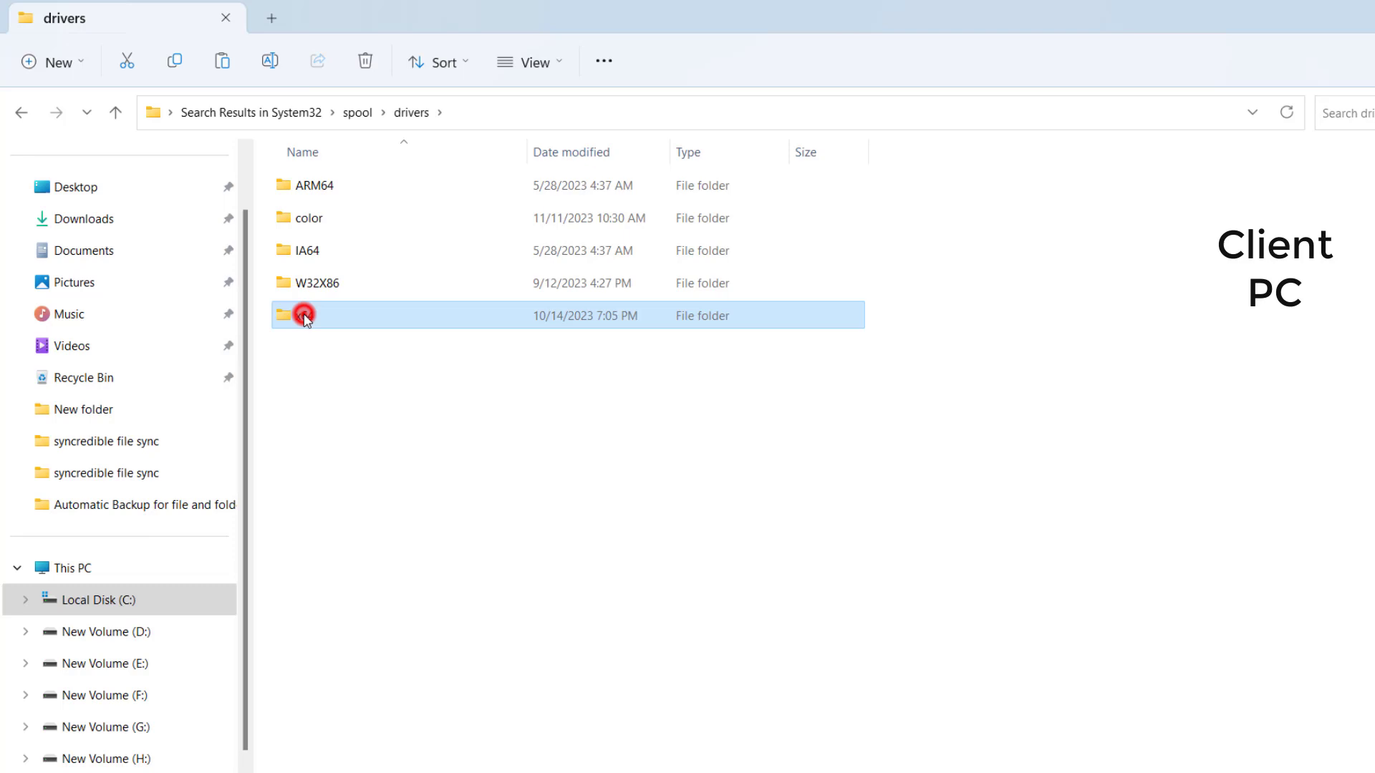
pyautogui.doubleClick(312, 191)
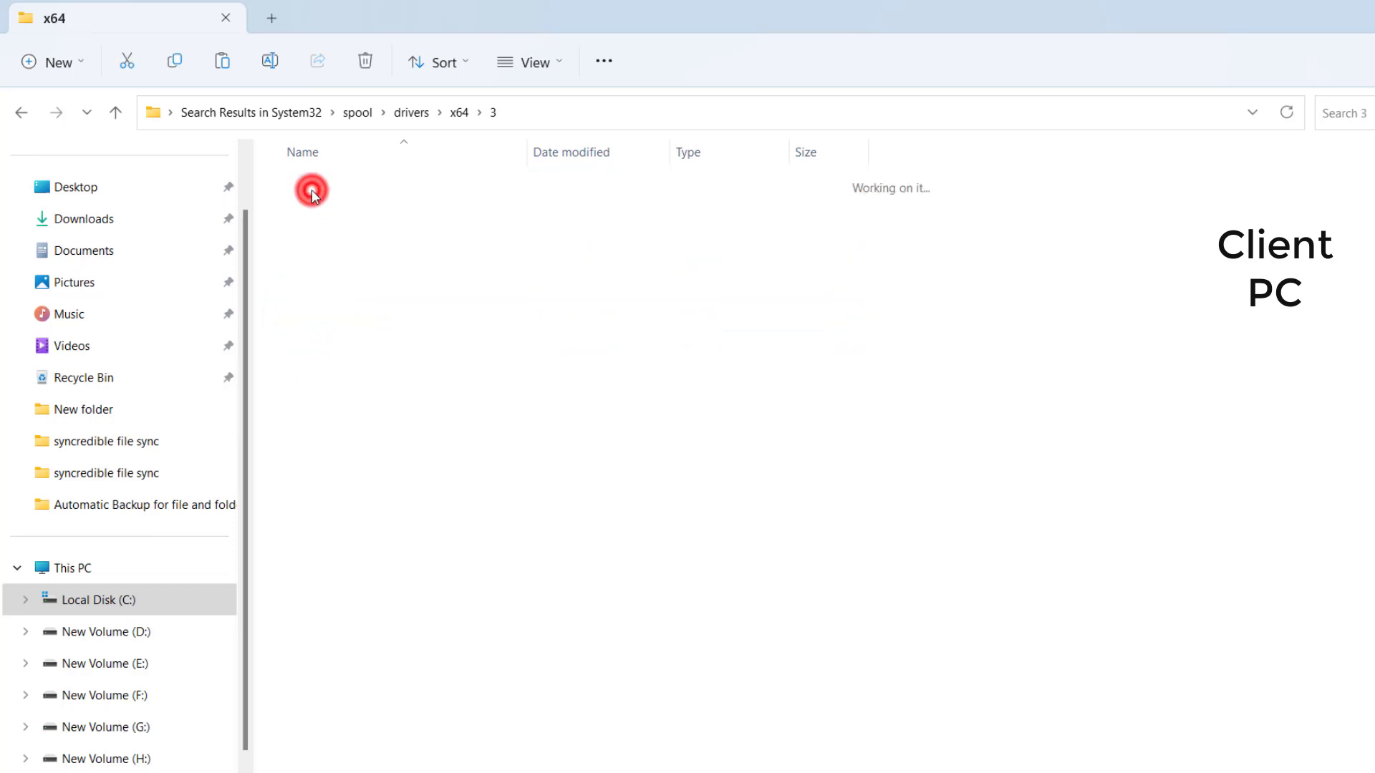
# Paste mscms.dll into folder 3 with administrator approval, then close File Explorer
pyautogui.rightClick(1042, 322)
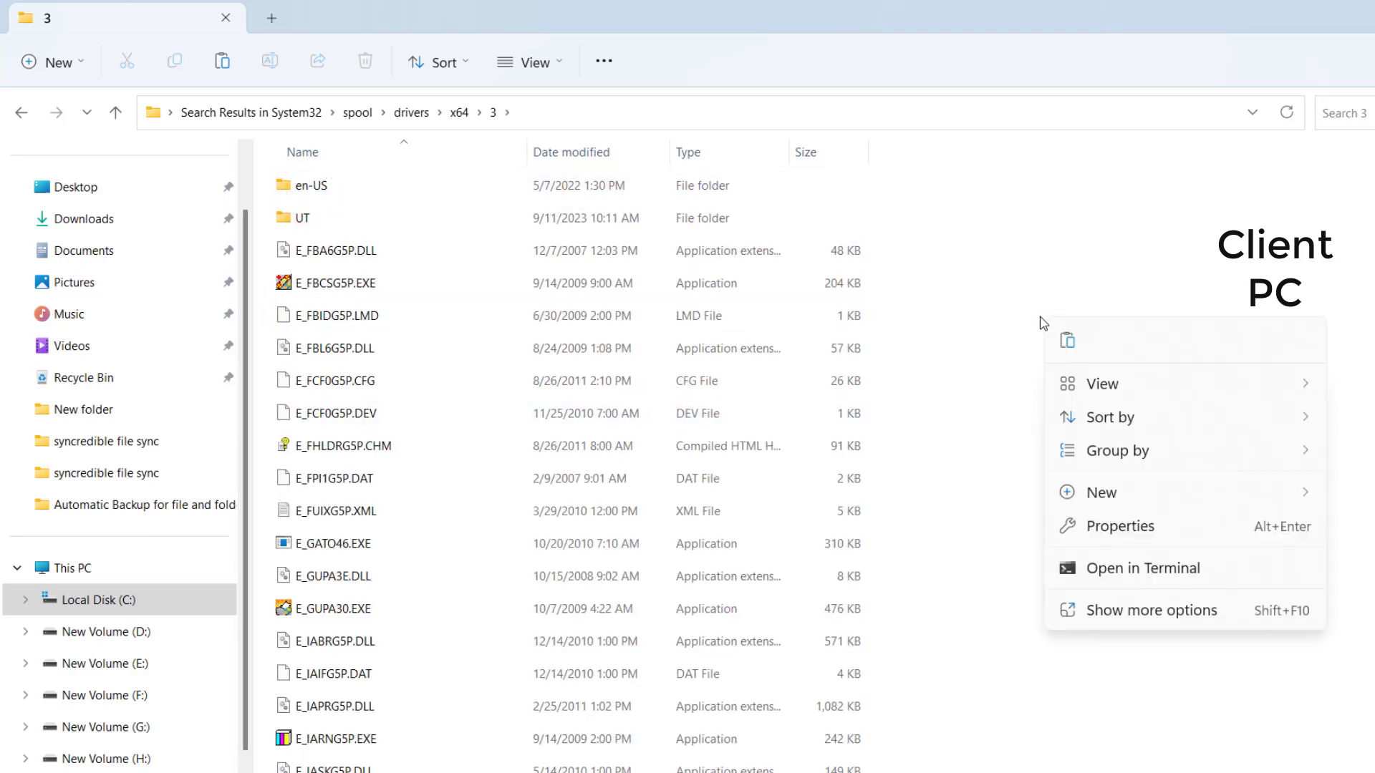
pyautogui.click(1067, 342)
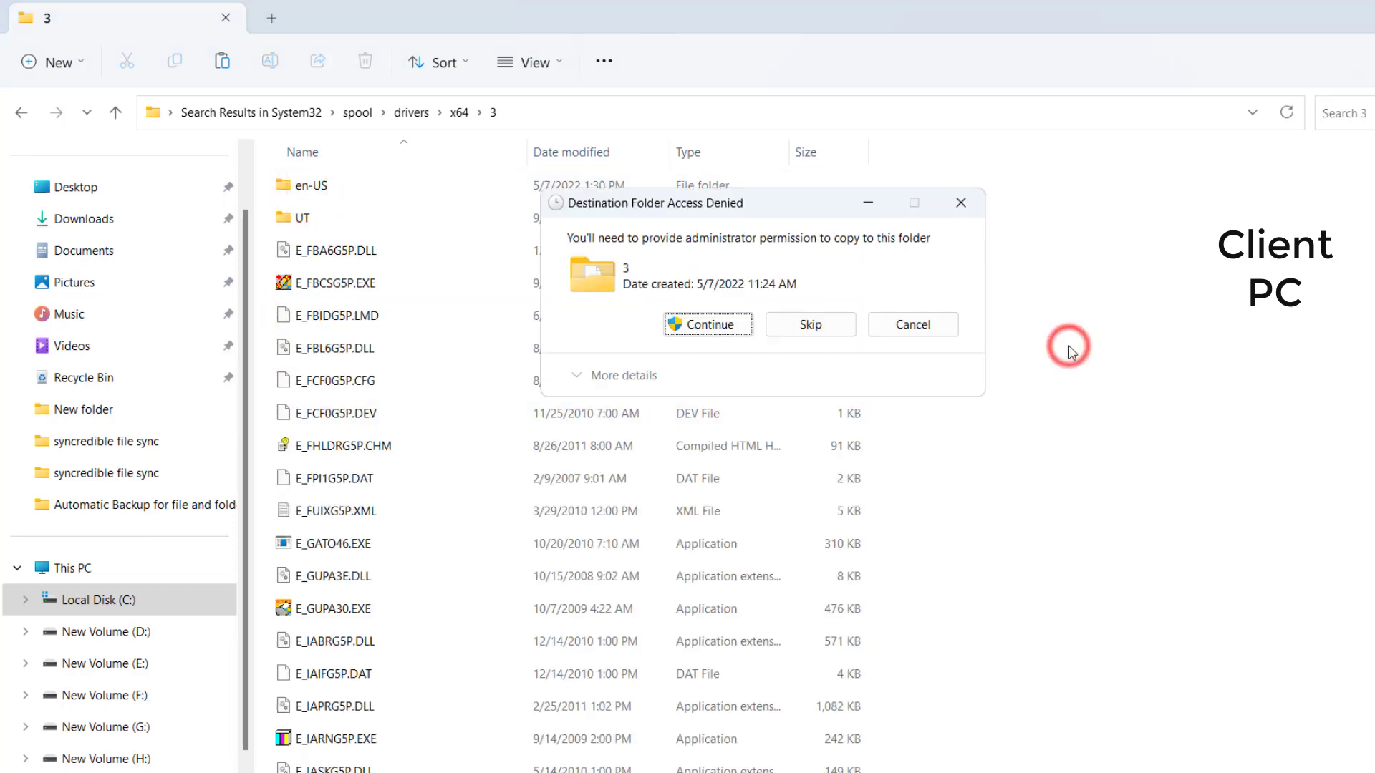
pyautogui.click(705, 329)
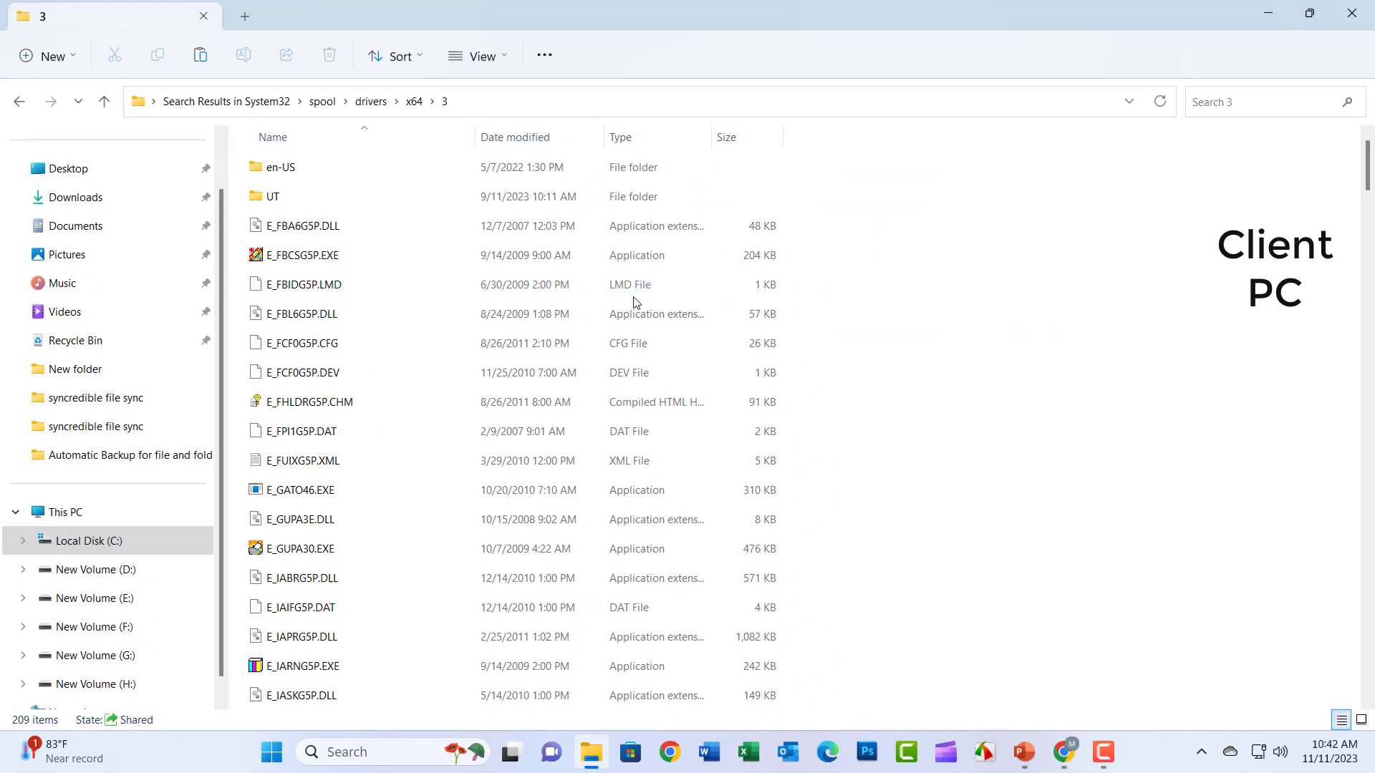
pyautogui.click(1359, 13)
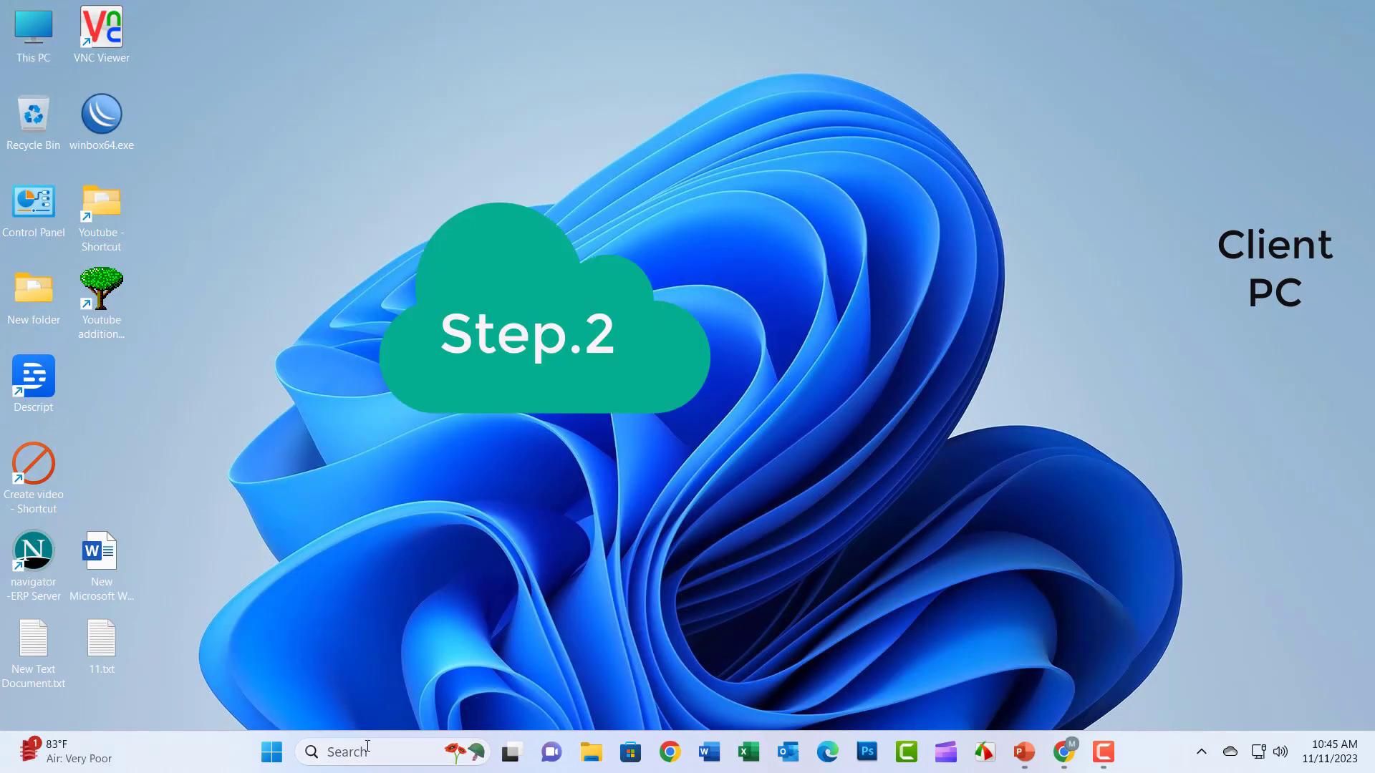
# Search 'group pol' and launch the Local Group Policy Editor
pyautogui.click(367, 751)
pyautogui.write('g')
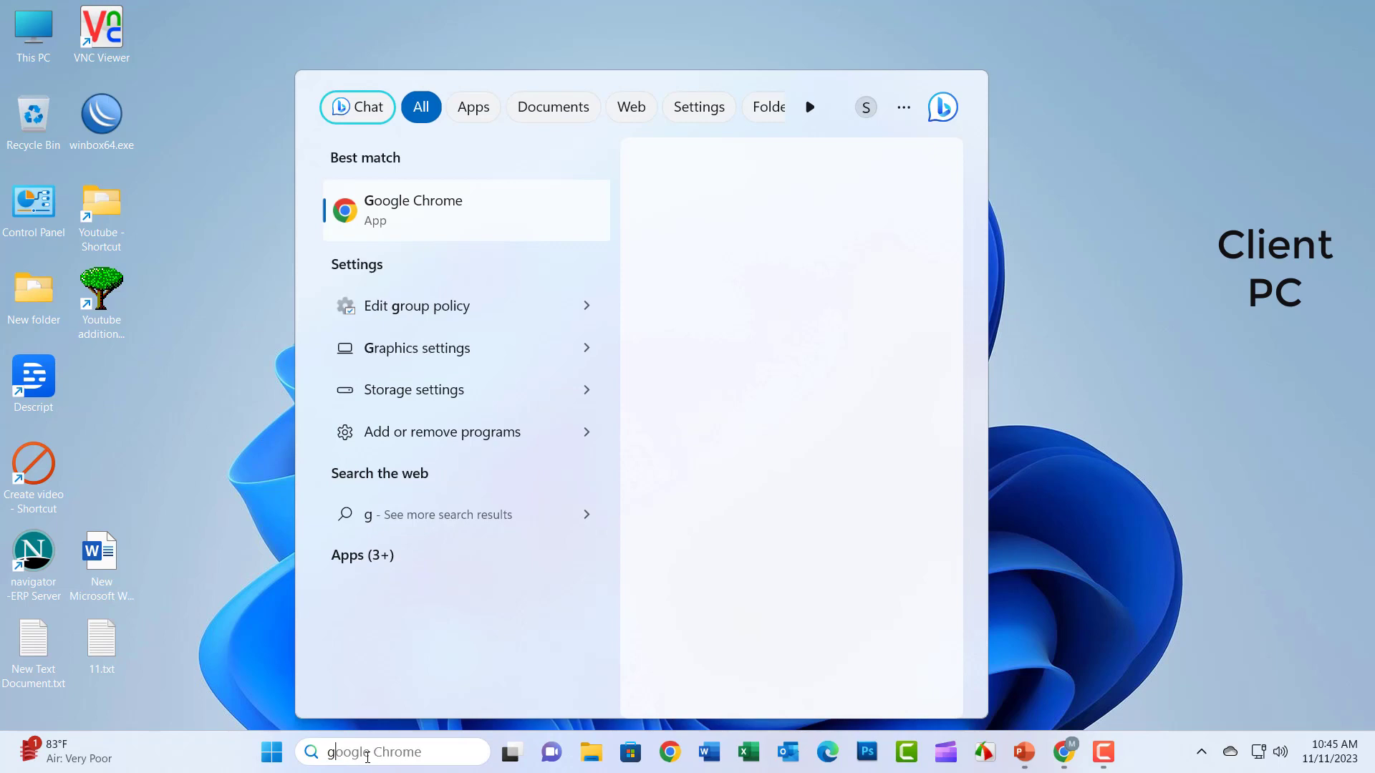
pyautogui.write('roup')
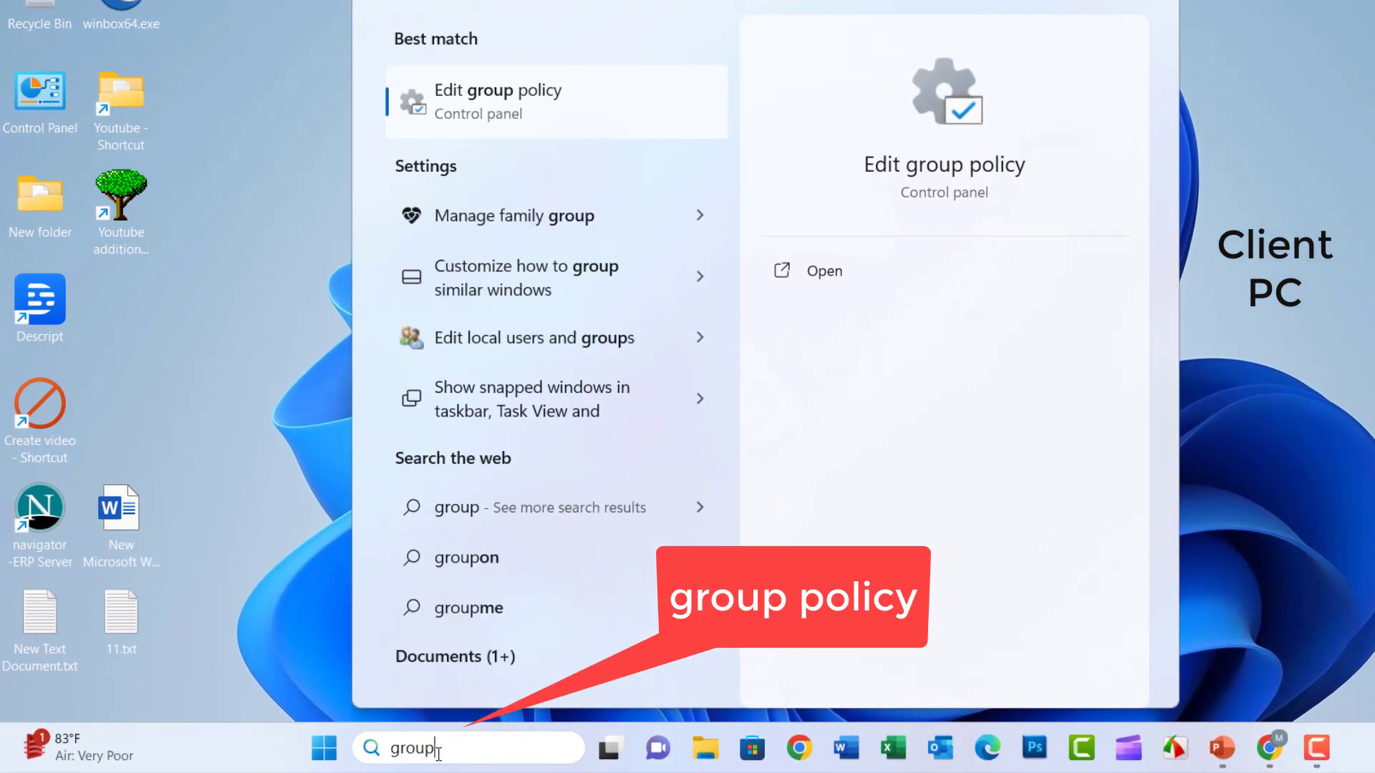
pyautogui.write(' poli')
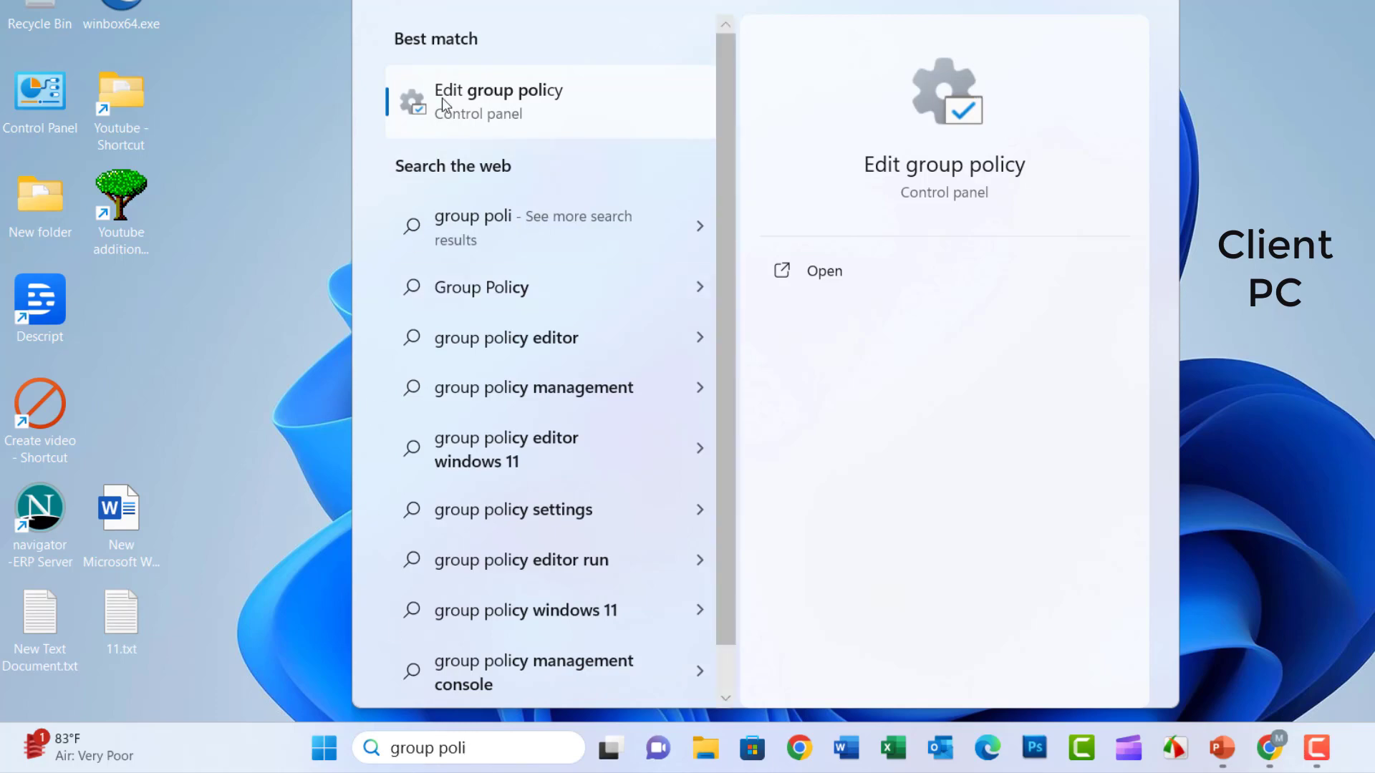
pyautogui.click(509, 106)
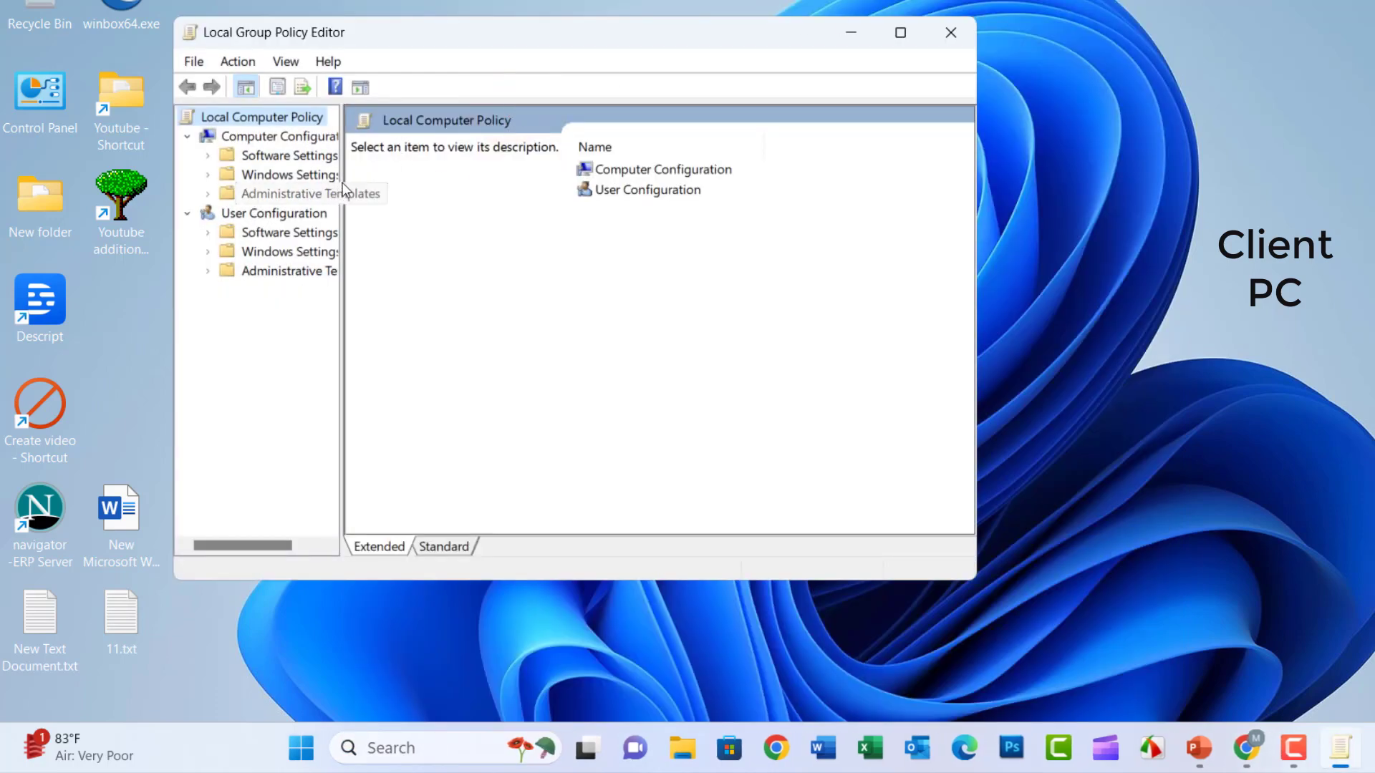
# Show Administrative Templates > Printers in Standard view and select Configure RPC connection settings
pyautogui.moveTo(344, 189); pyautogui.dragTo(431, 189)
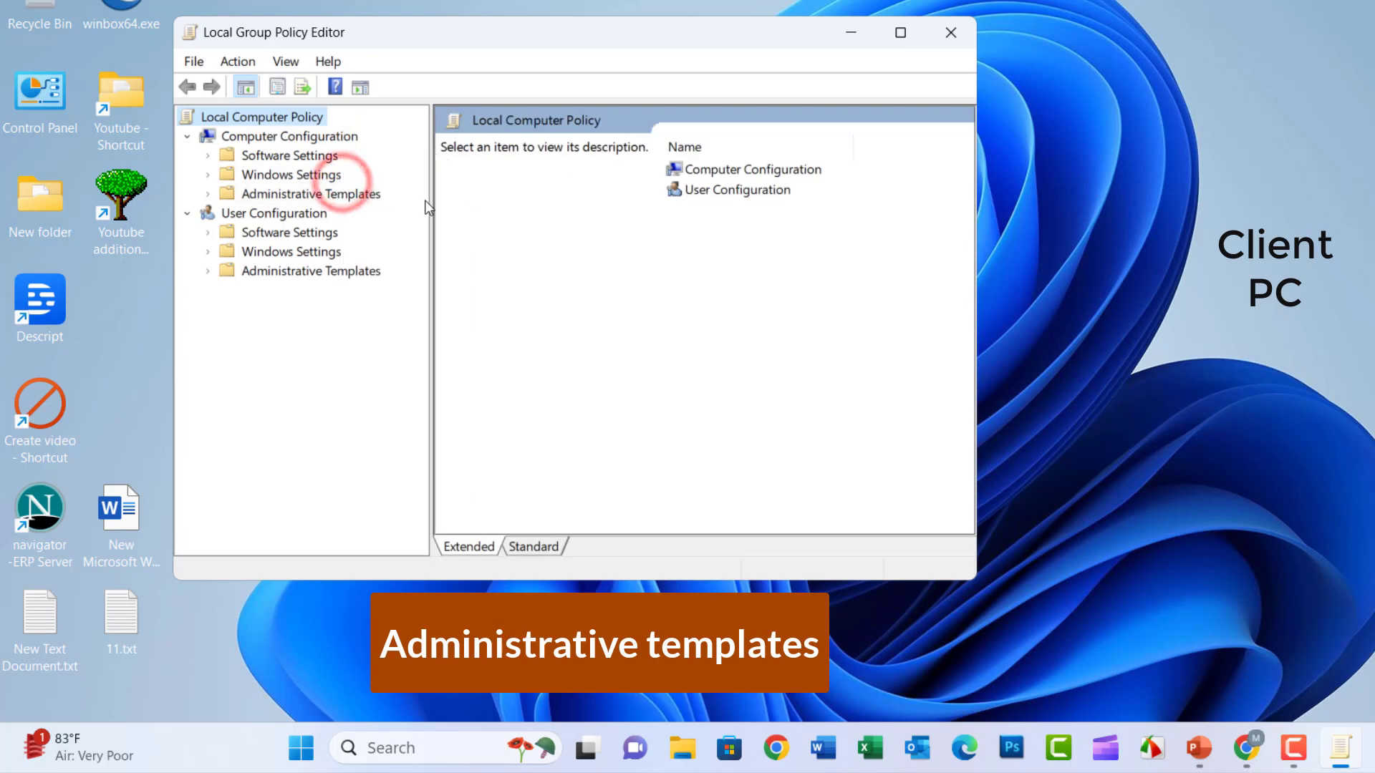
pyautogui.click(208, 194)
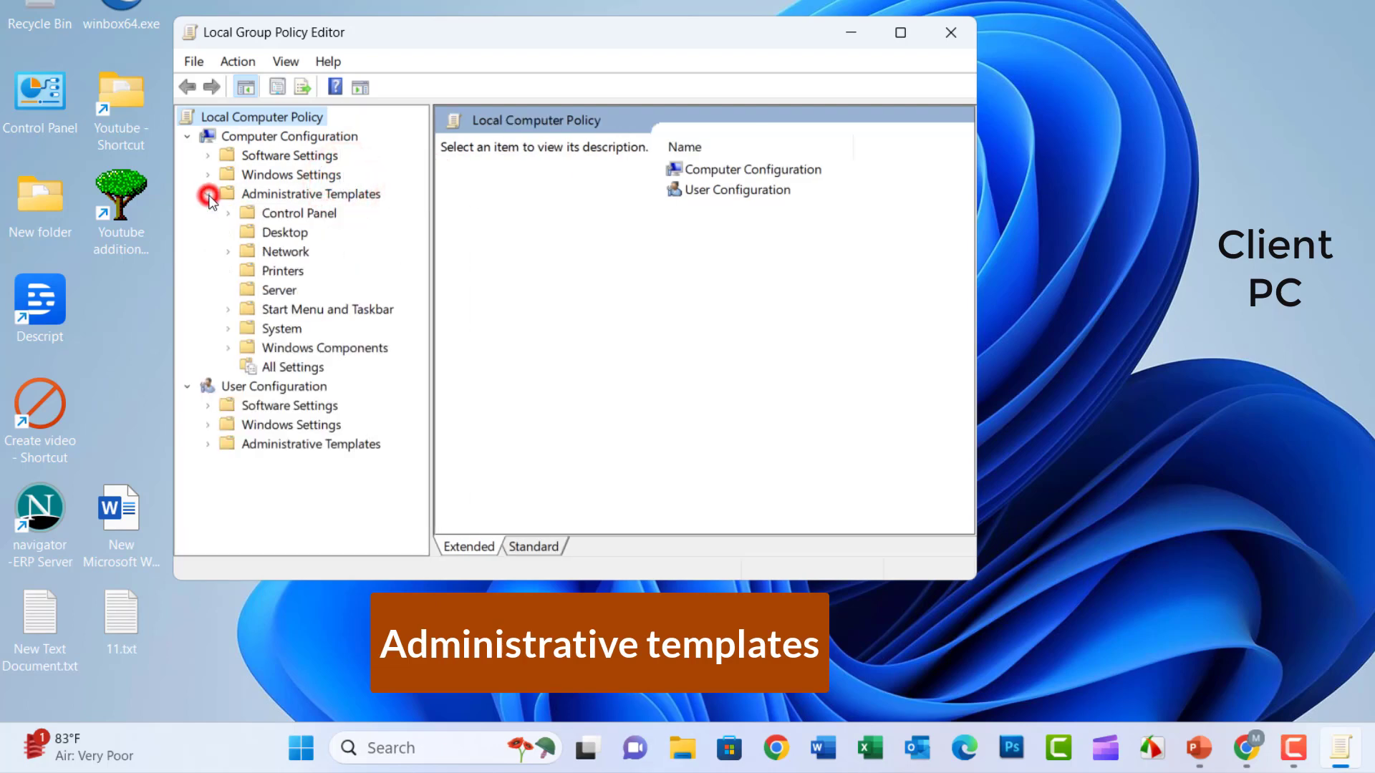
pyautogui.click(278, 275)
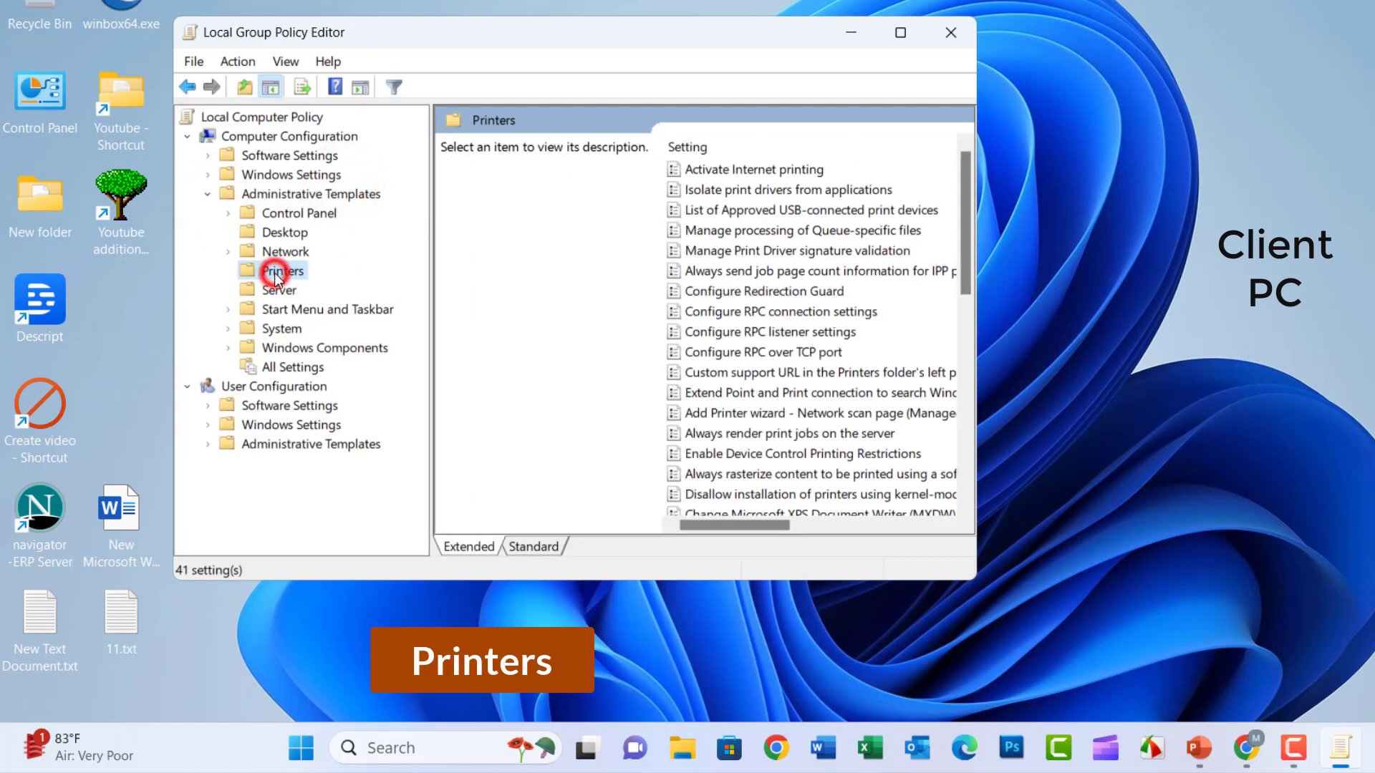
pyautogui.click(530, 547)
pyautogui.click(527, 287)
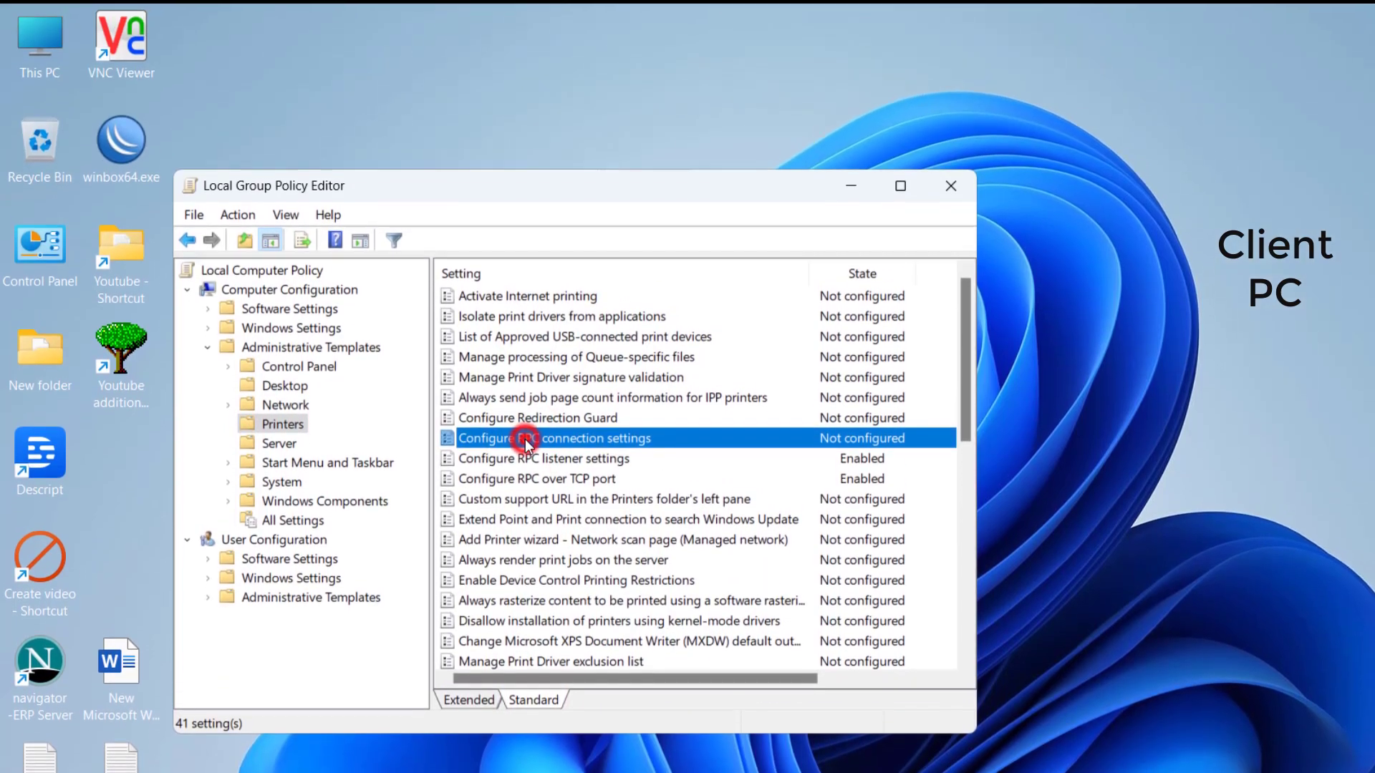
# Enable Configure RPC connection settings with outgoing protocol RPC over named pipes and save
pyautogui.doubleClick(526, 286)
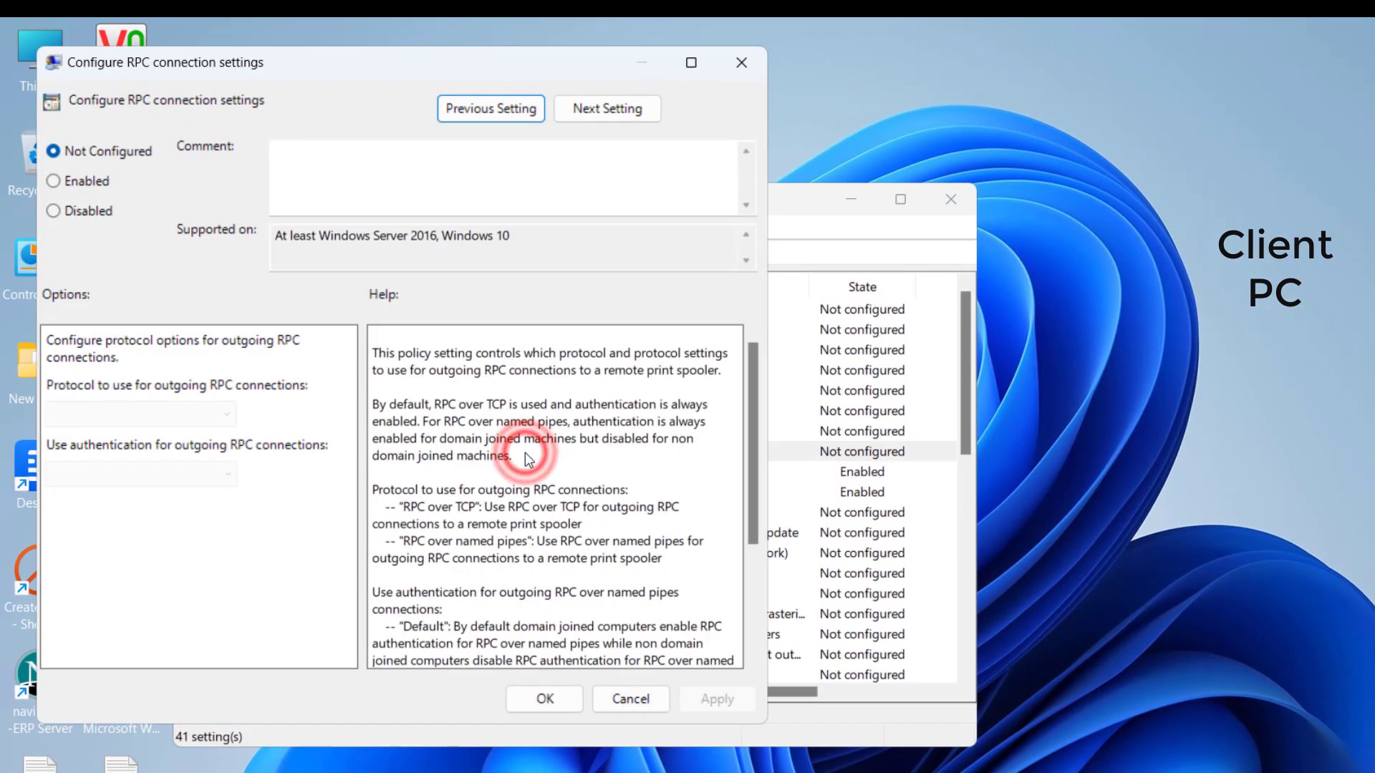
pyautogui.click(79, 181)
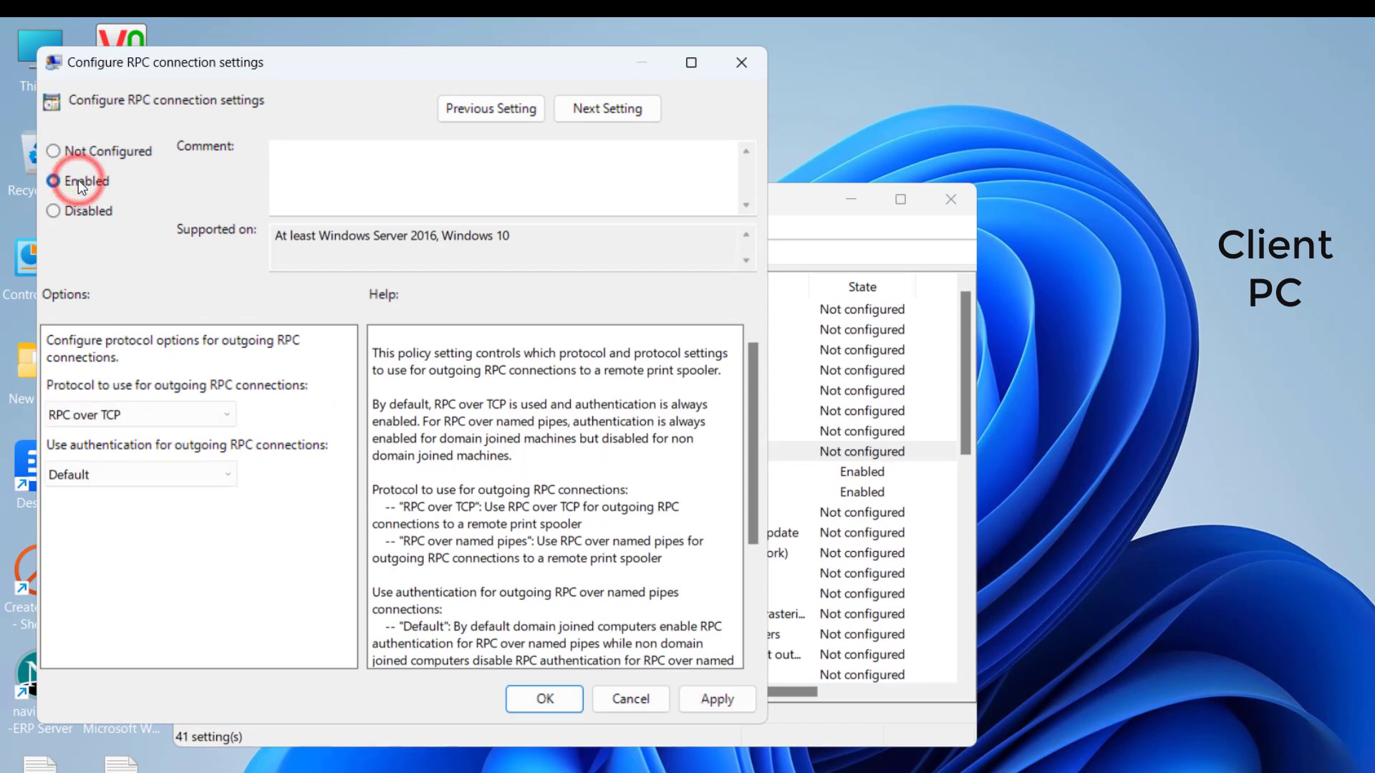
pyautogui.click(226, 415)
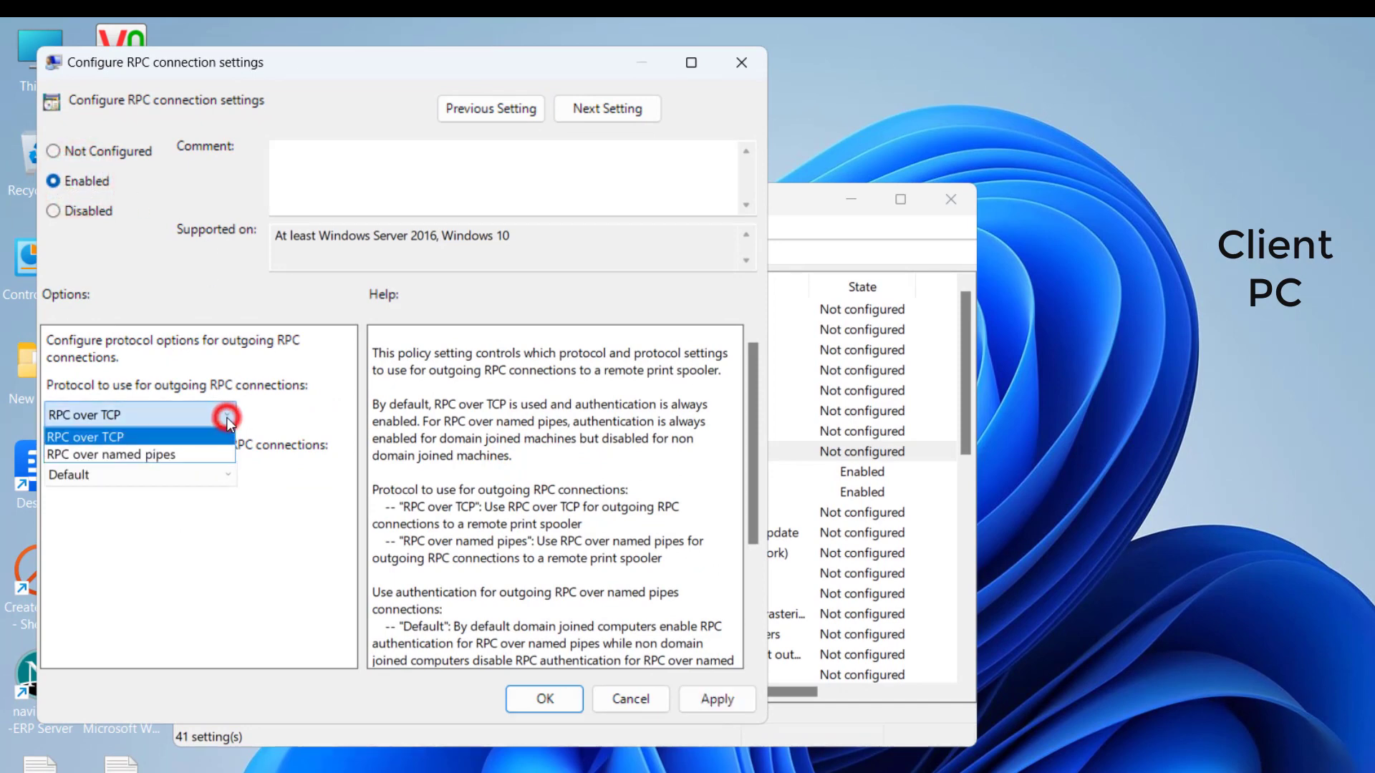
pyautogui.click(157, 454)
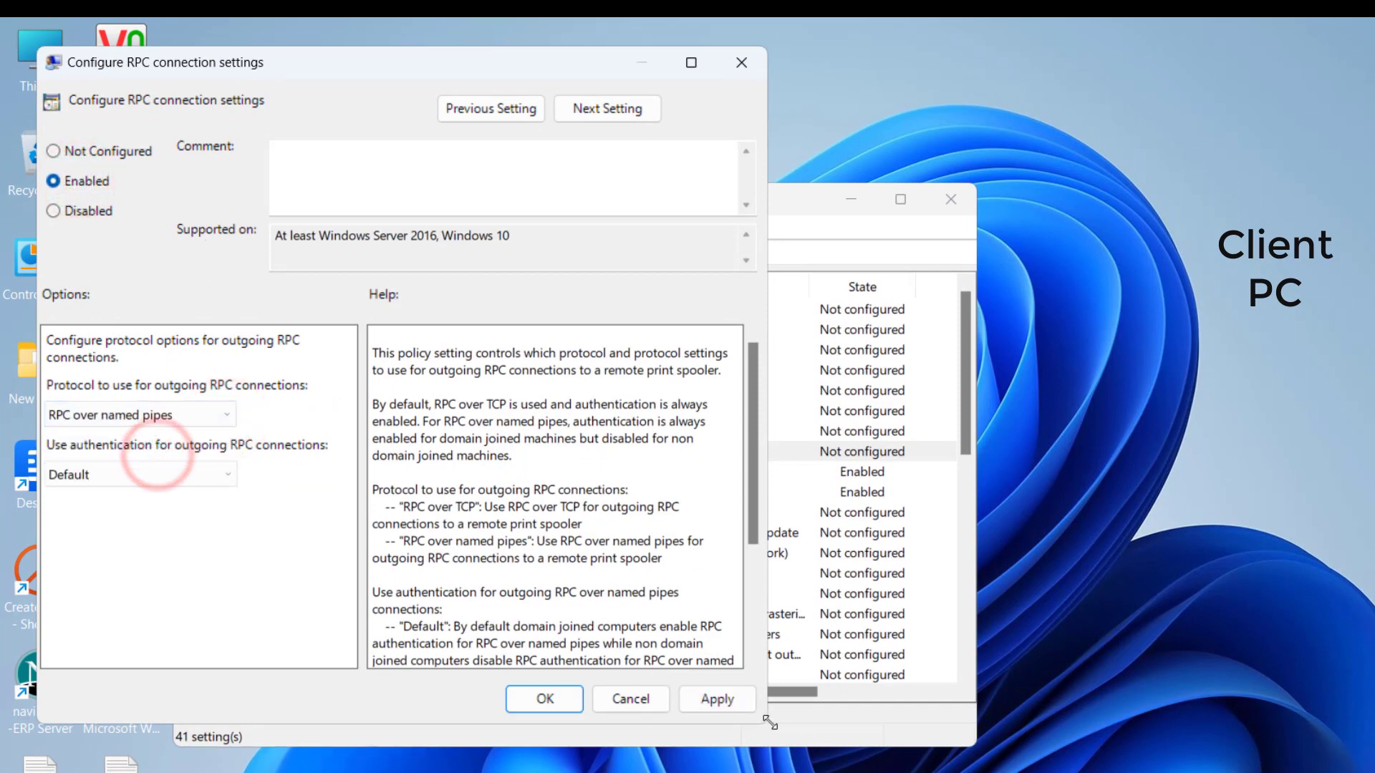
pyautogui.click(730, 697)
pyautogui.click(544, 699)
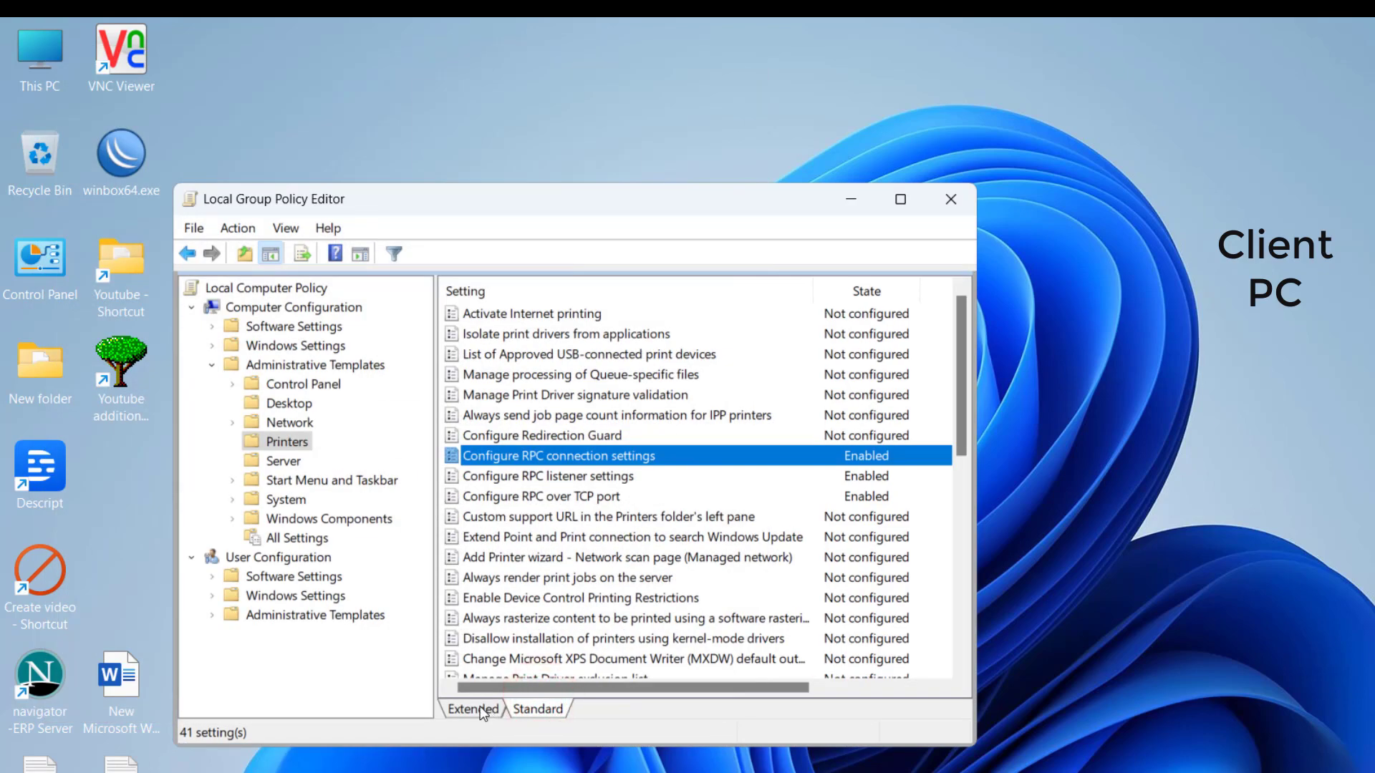
# Enable Configure RPC listener settings to accept RPC over named pipes and TCP, and save
pyautogui.doubleClick(537, 476)
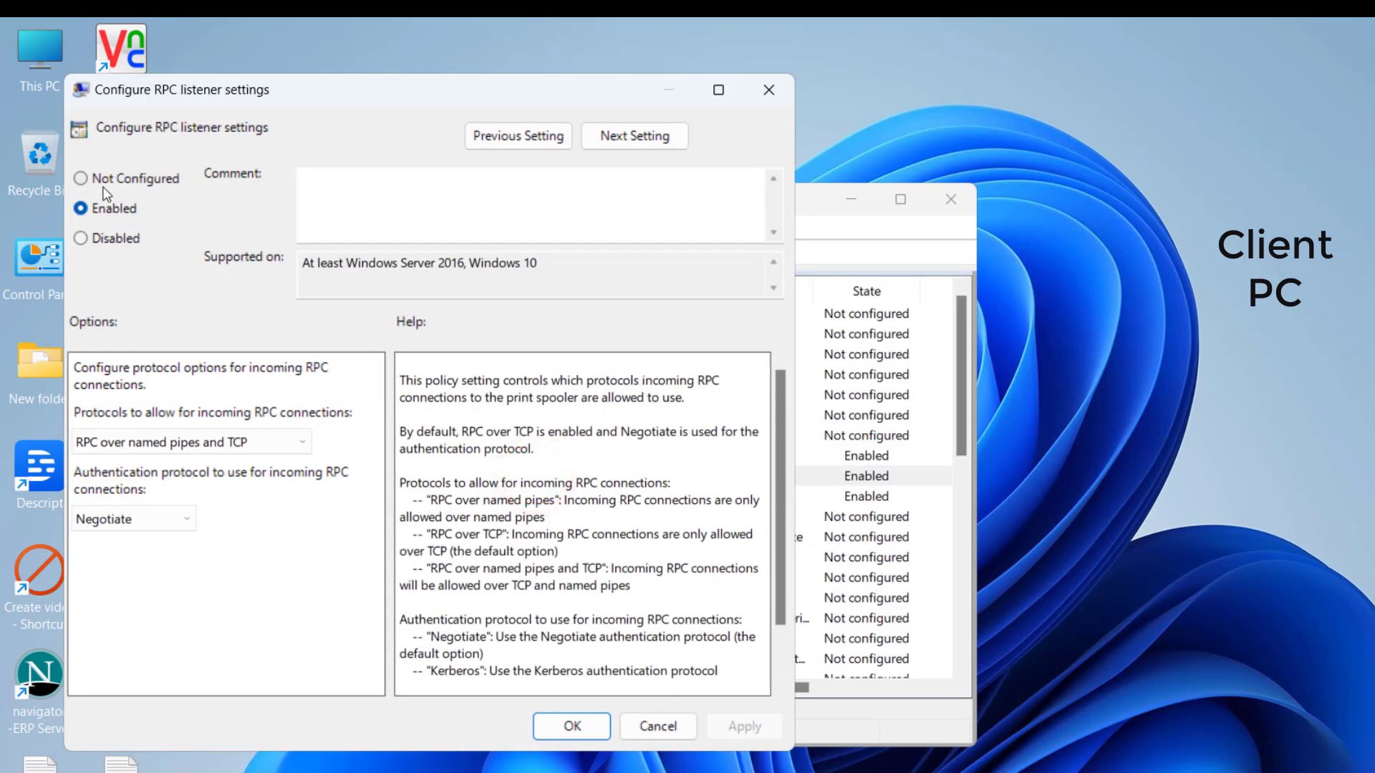
pyautogui.click(80, 209)
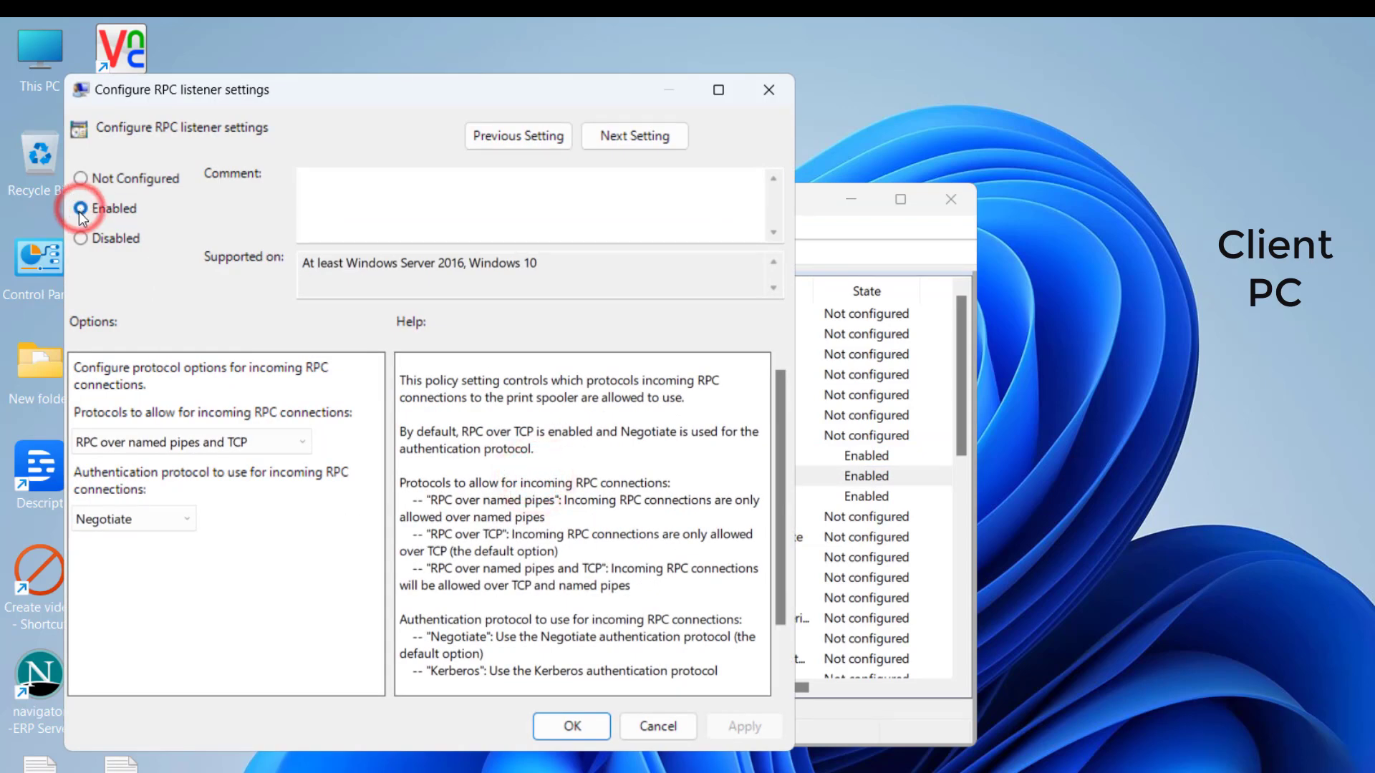
pyautogui.click(308, 441)
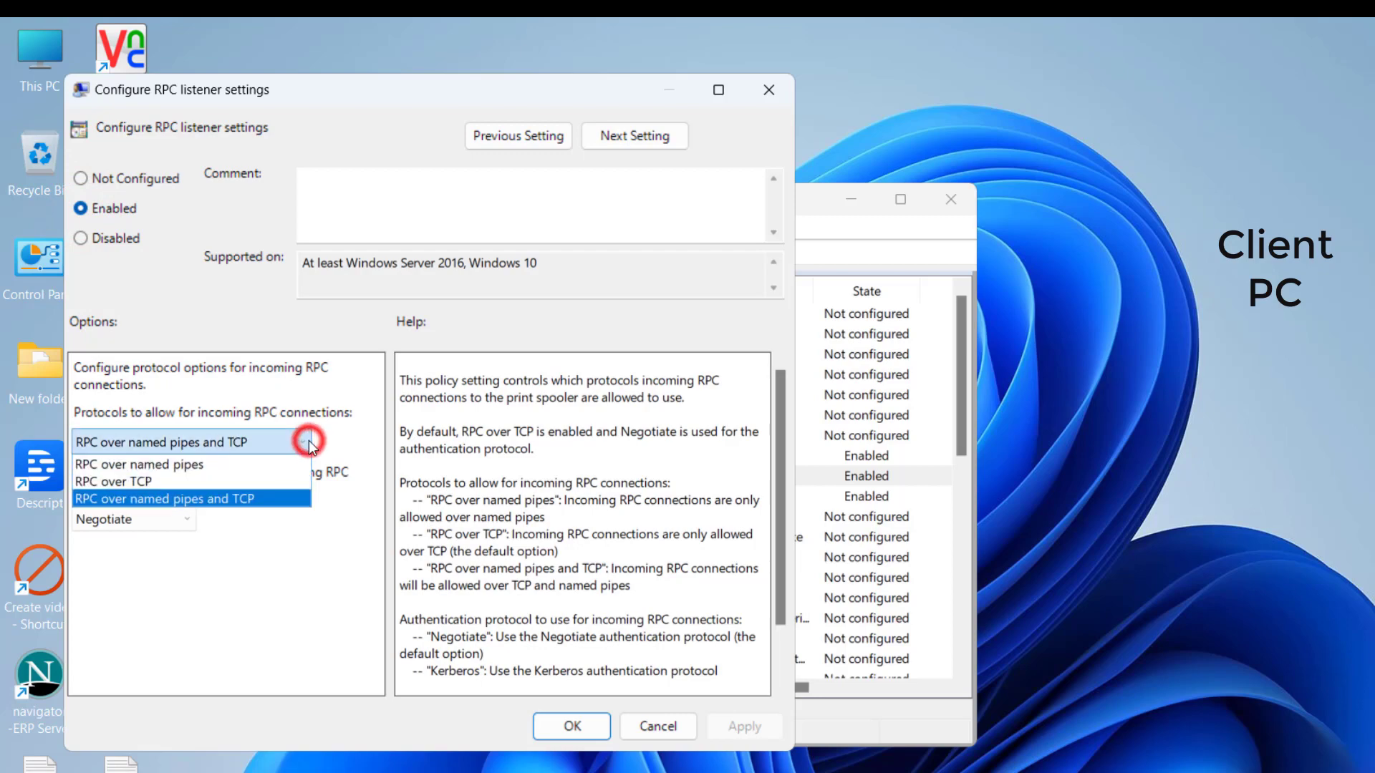
pyautogui.click(216, 497)
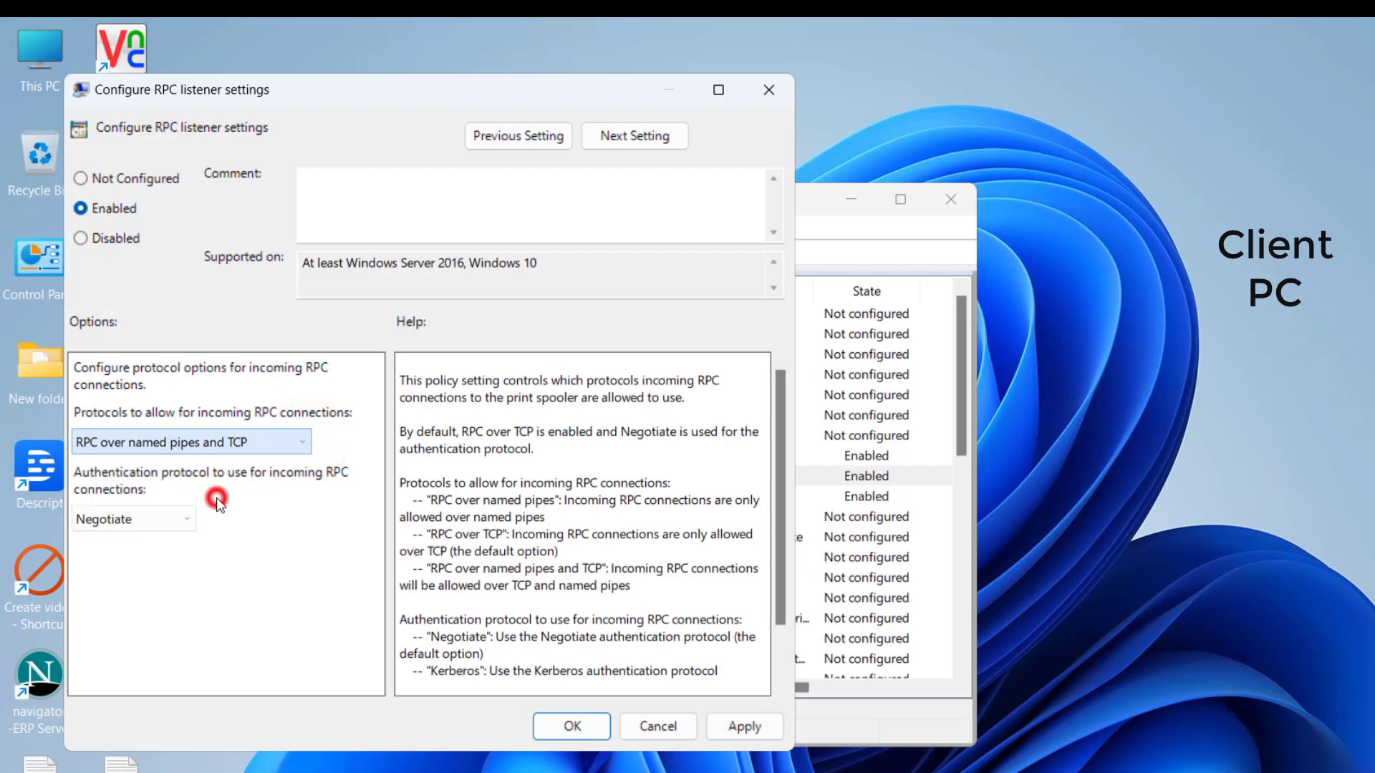
pyautogui.click(743, 727)
pyautogui.click(569, 728)
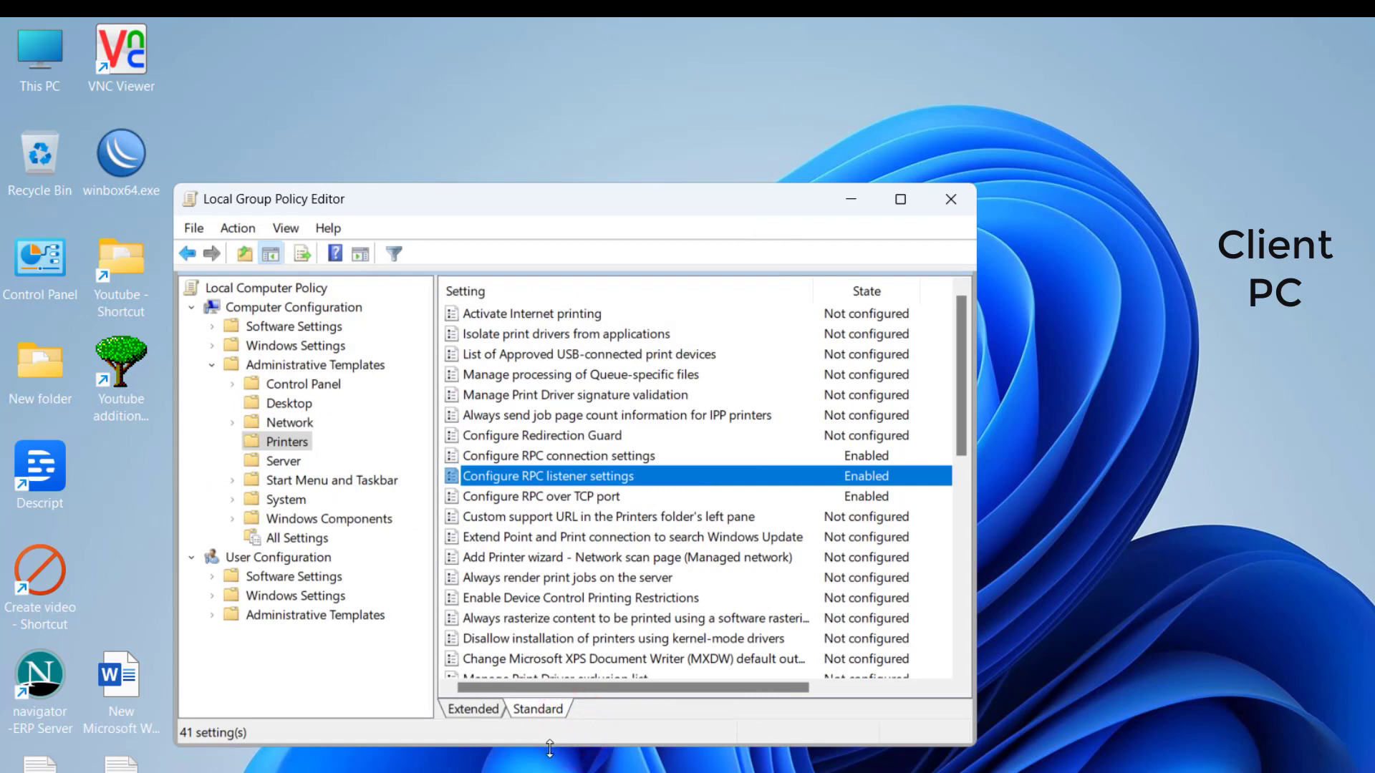
# Close the Group Policy Editor and launch Registry Editor via a 'regi' search
pyautogui.click(953, 200)
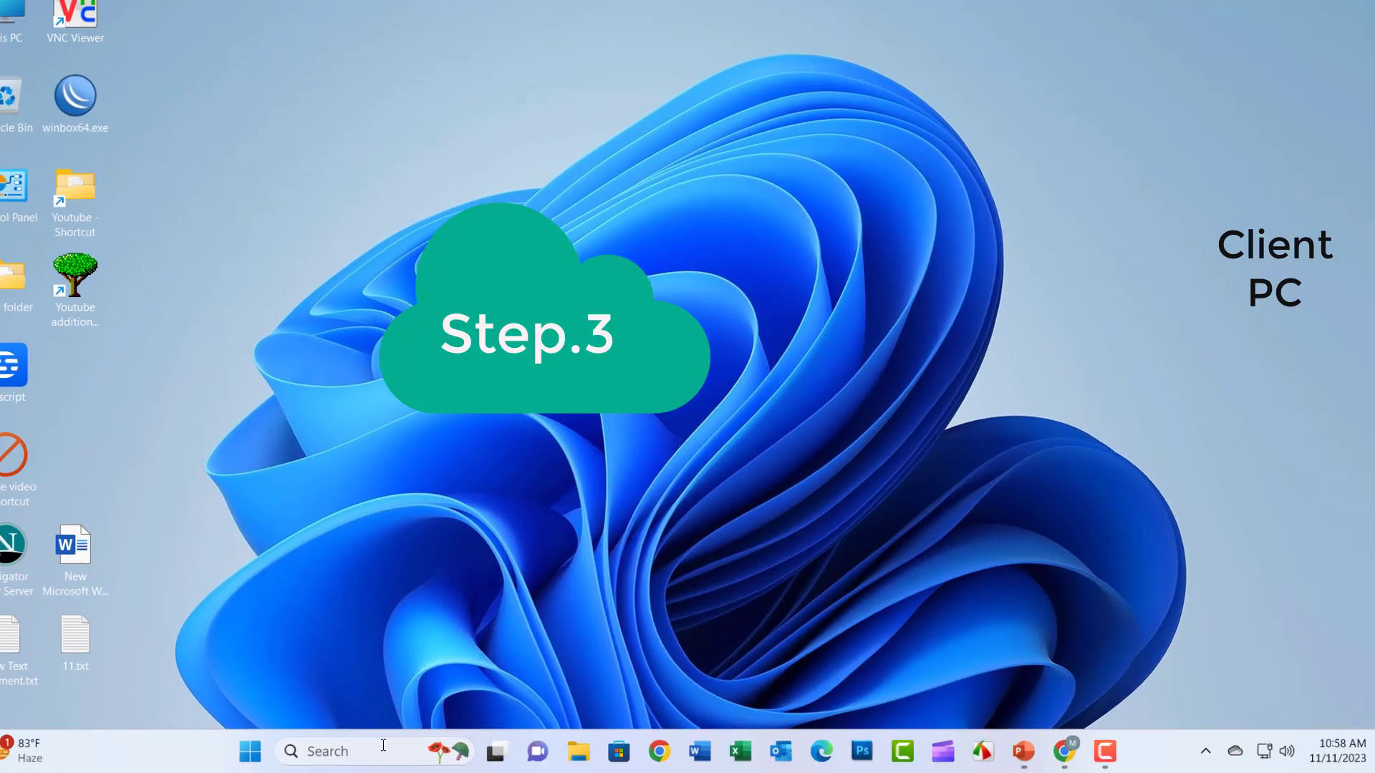
pyautogui.click(414, 751)
pyautogui.write('regis')
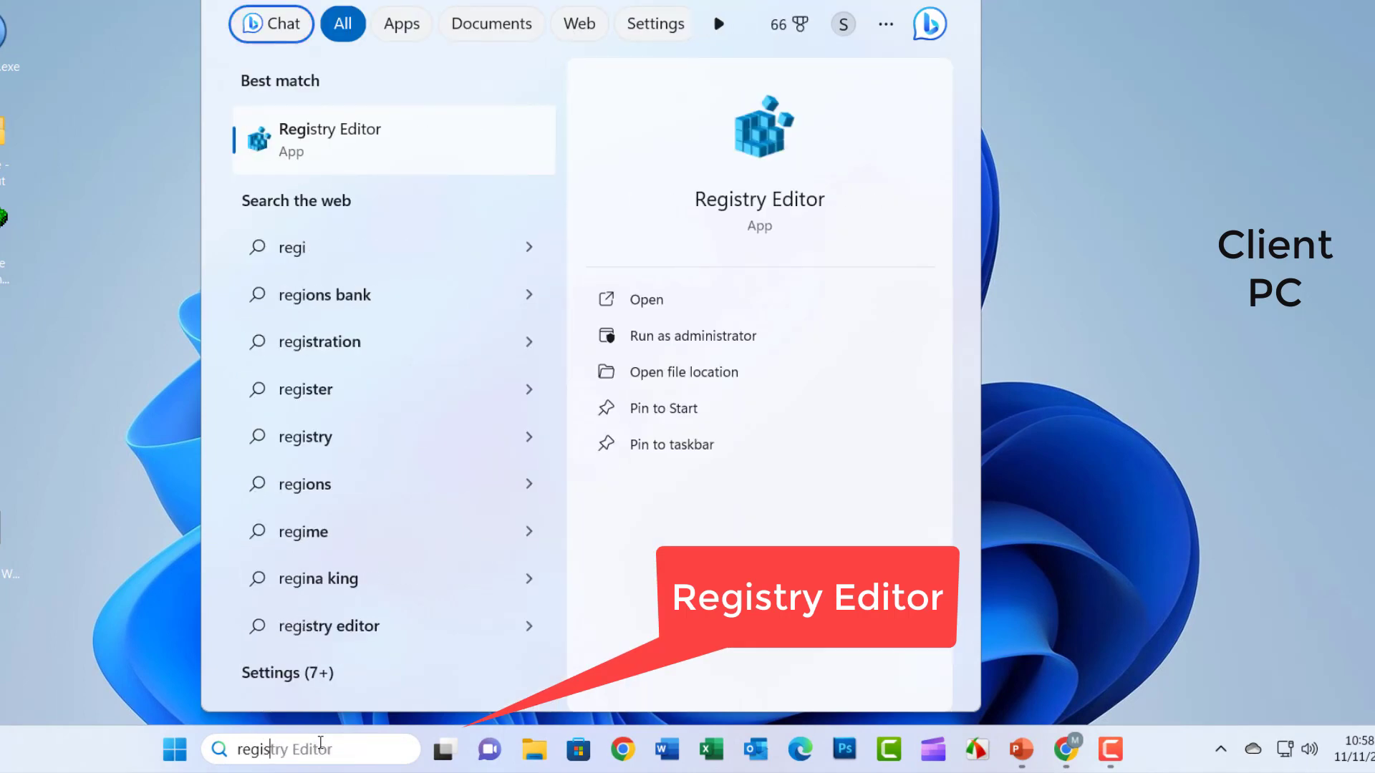
pyautogui.click(304, 140)
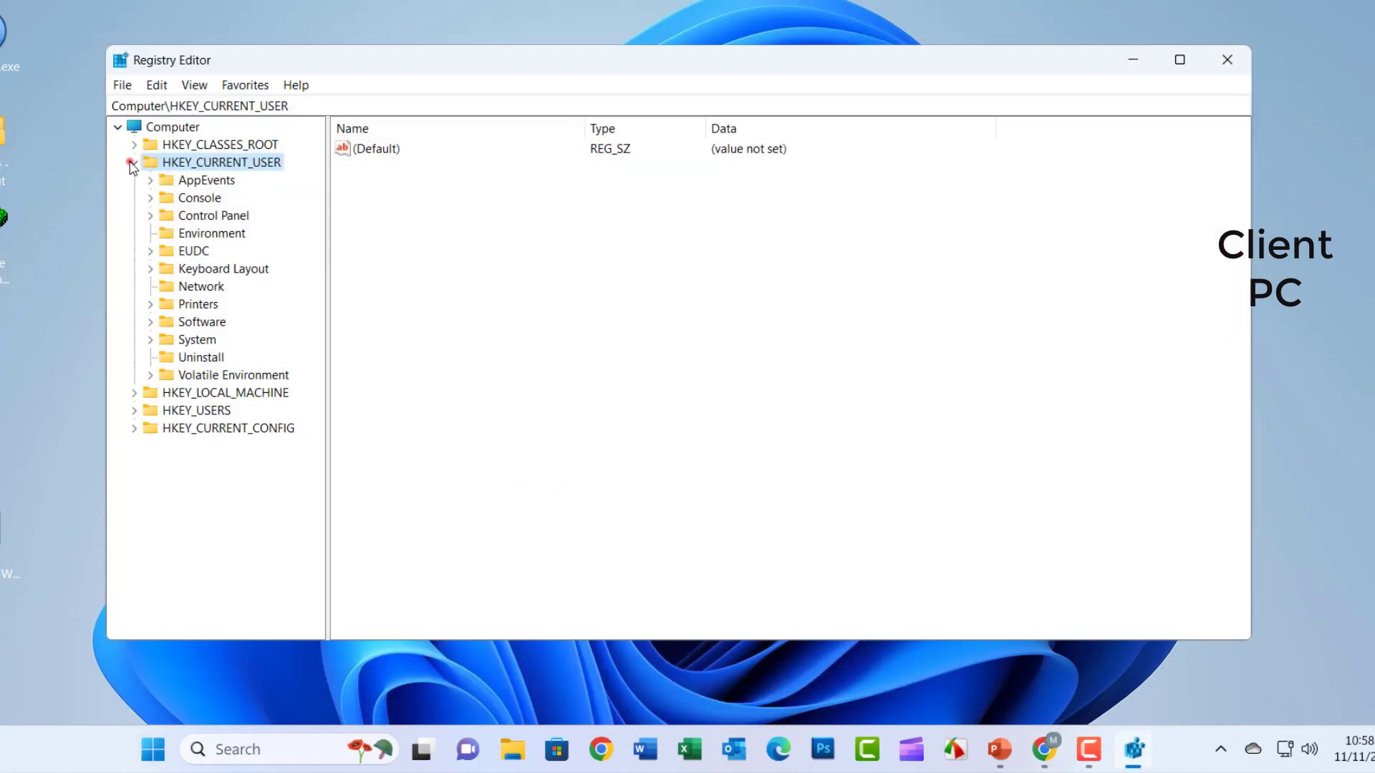
# Expand HKEY_LOCAL_MACHINE > SOFTWARE > Policies > Microsoft in the registry tree
pyautogui.click(132, 162)
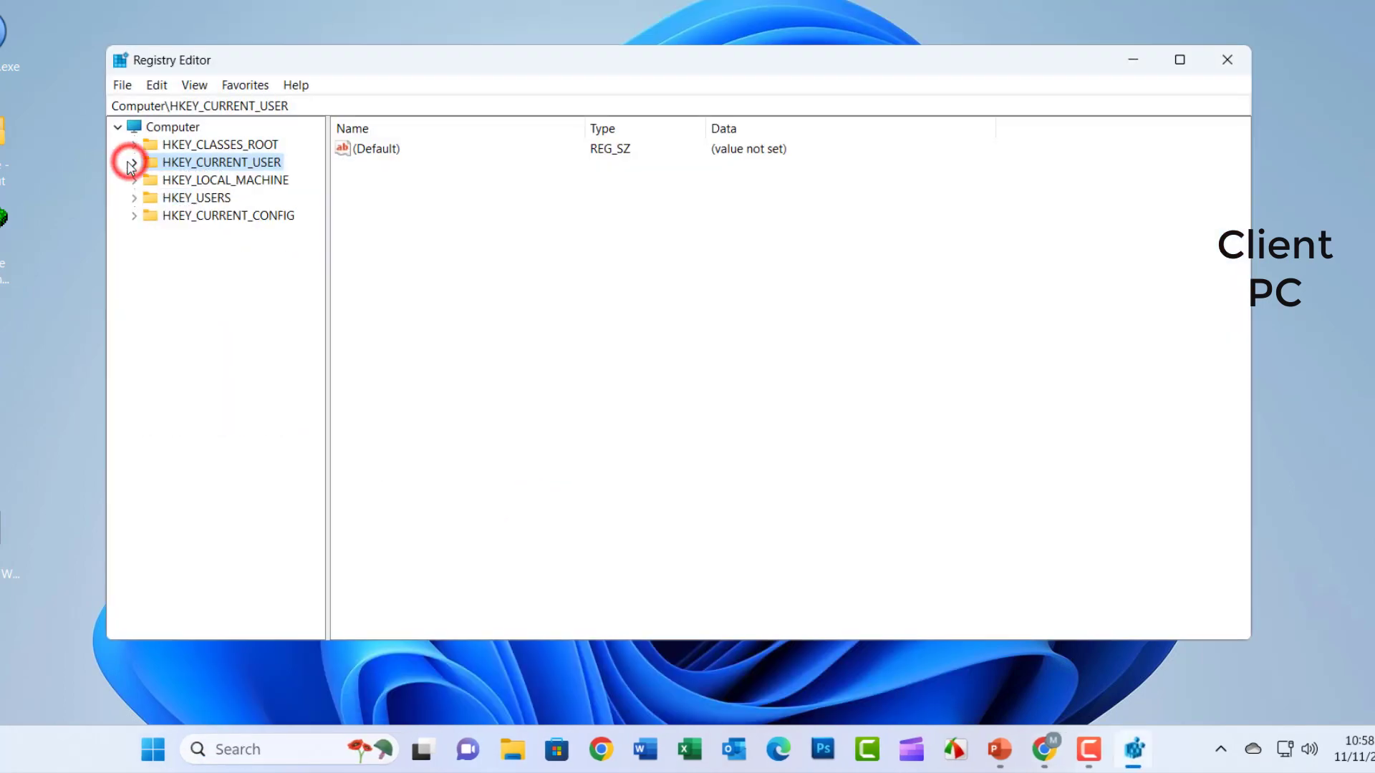
pyautogui.click(133, 181)
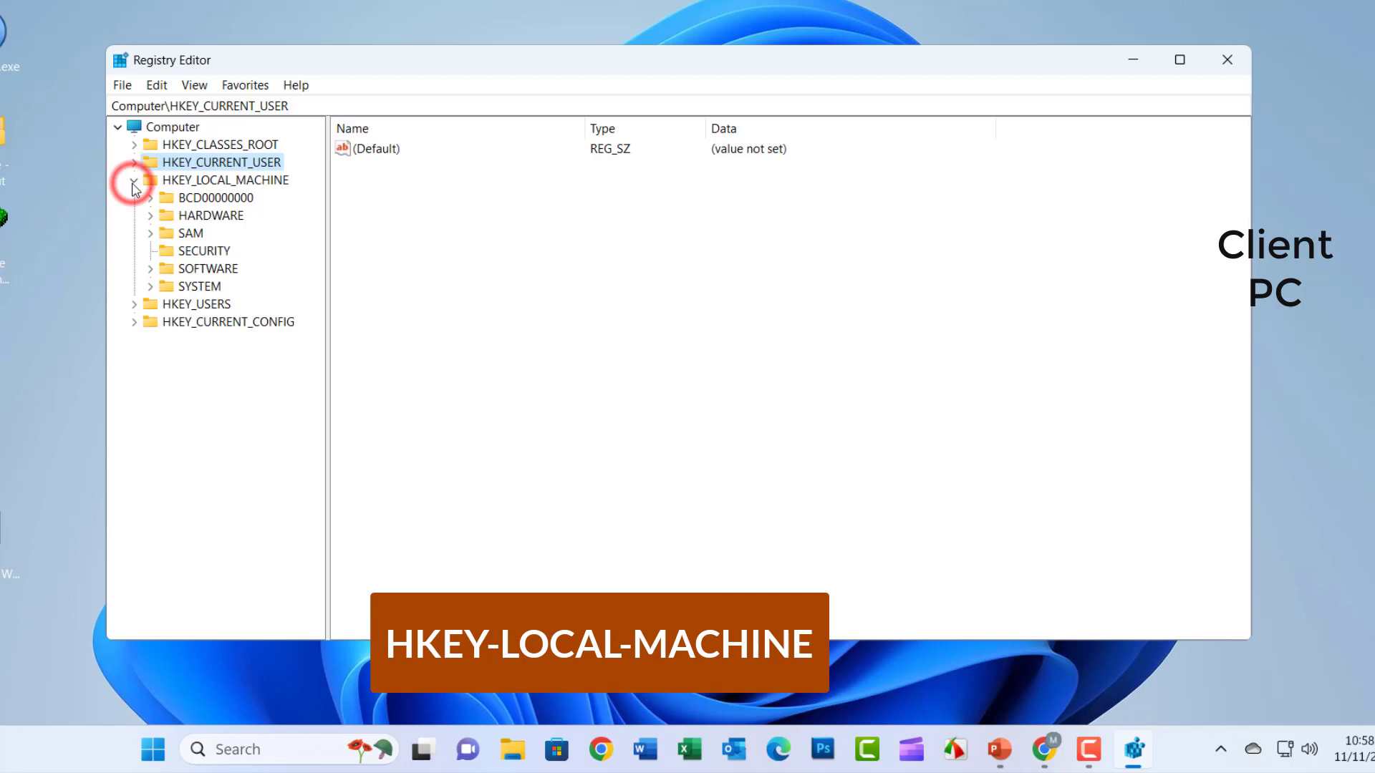
pyautogui.click(150, 270)
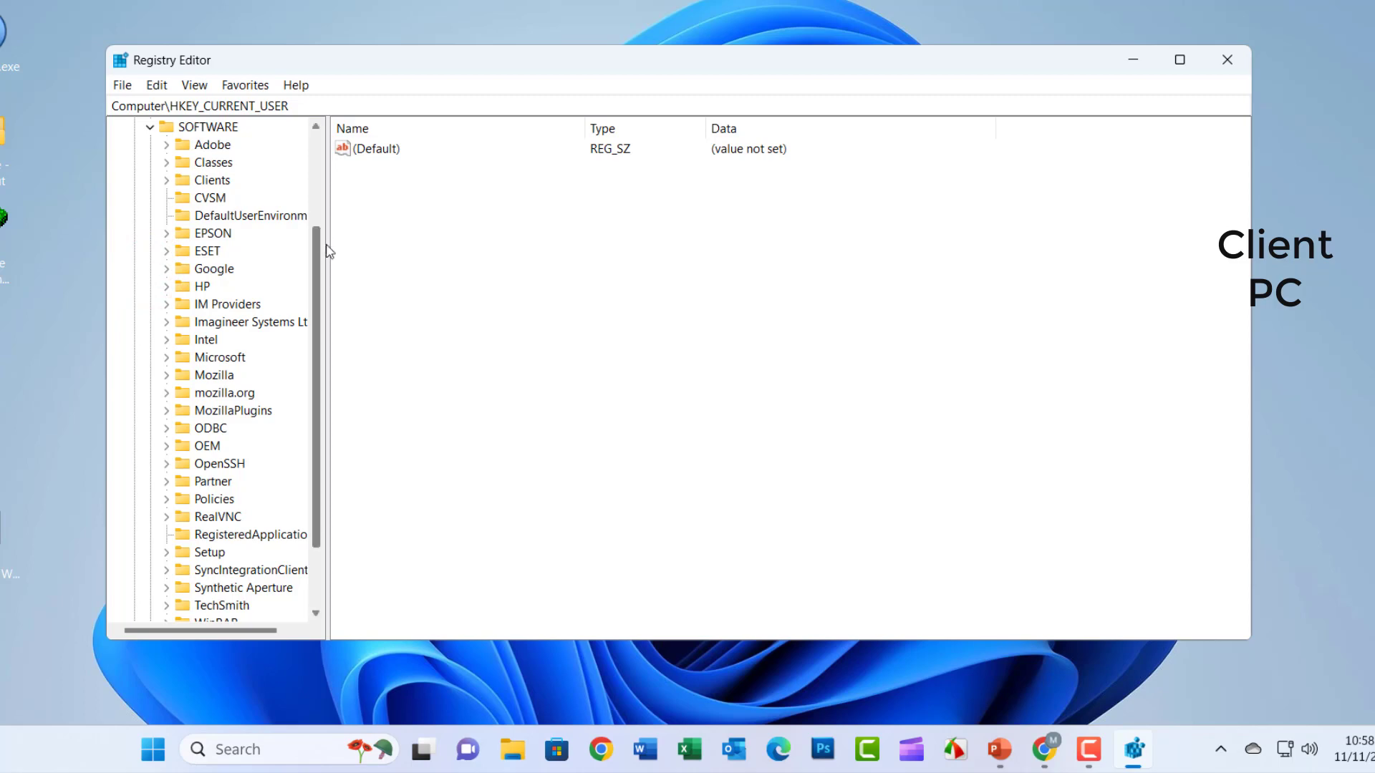
pyautogui.moveTo(316, 246); pyautogui.dragTo(315, 279)
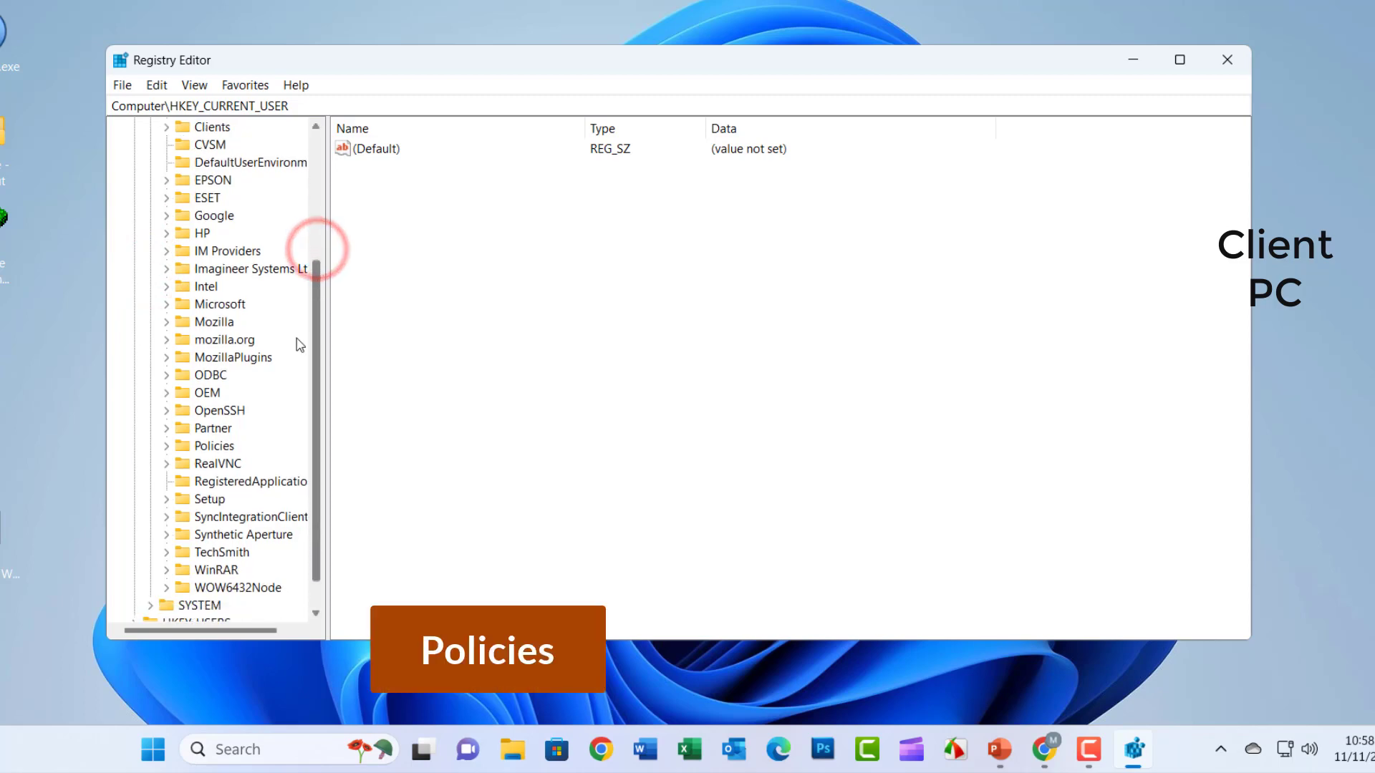
pyautogui.click(165, 446)
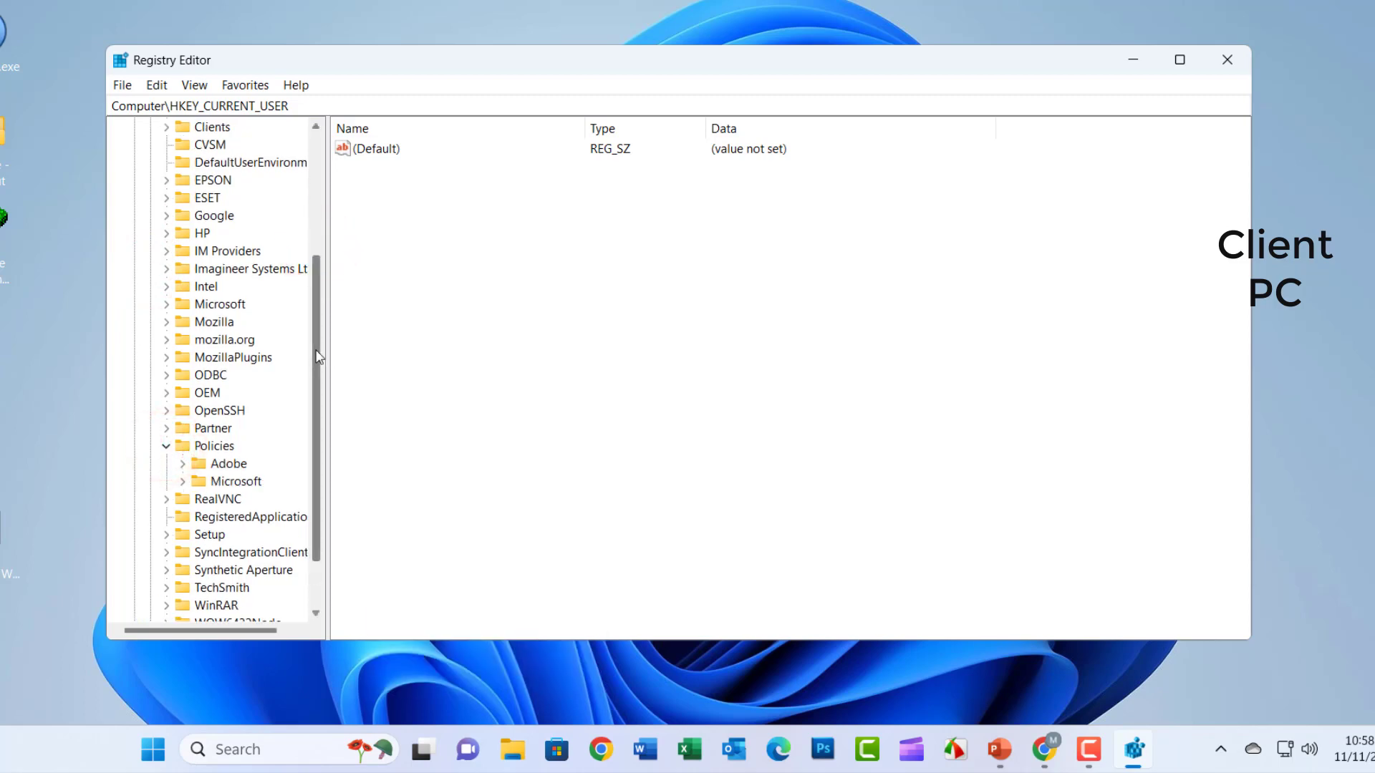
pyautogui.moveTo(318, 357); pyautogui.dragTo(319, 371)
pyautogui.click(183, 411)
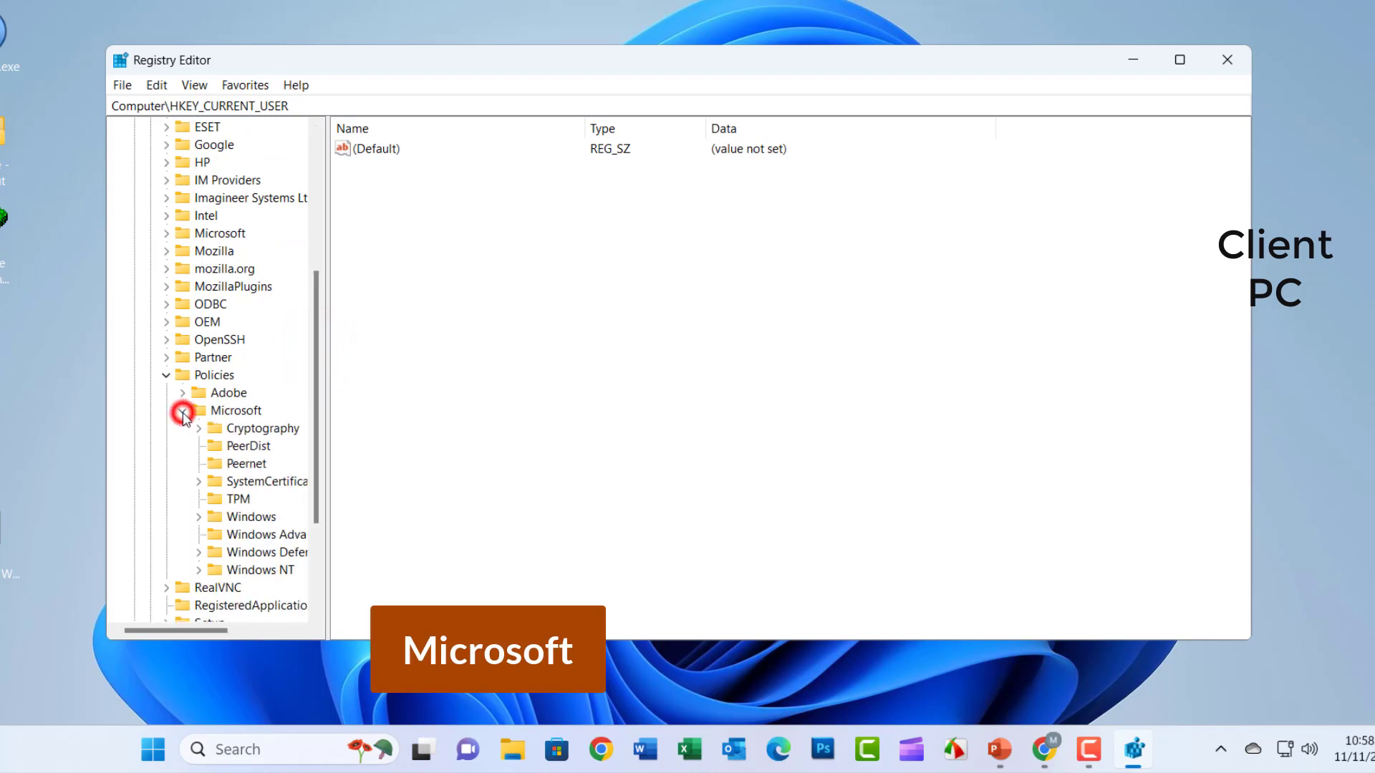
# Expand Windows NT > Printers and select the RPC key
pyautogui.moveTo(316, 353); pyautogui.dragTo(324, 415)
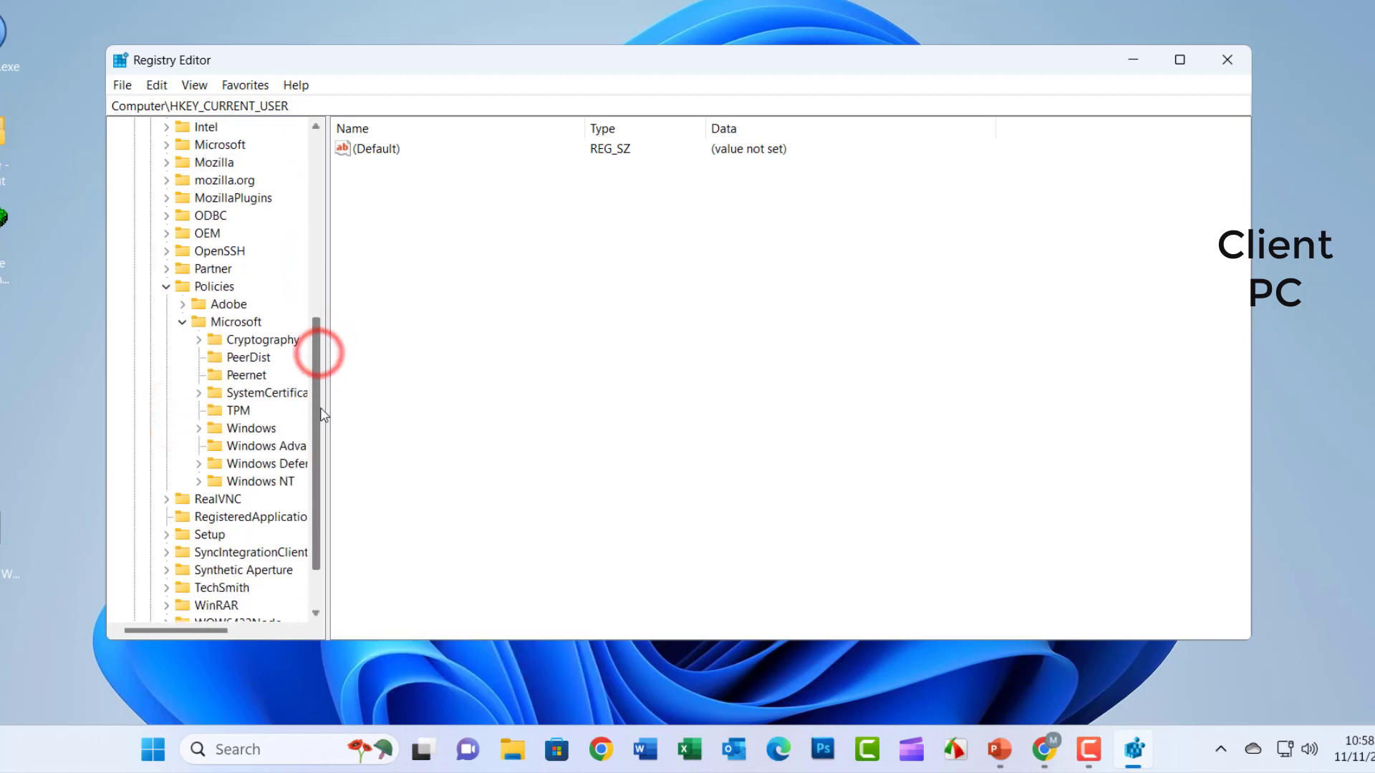
pyautogui.moveTo(136, 630); pyautogui.dragTo(168, 630)
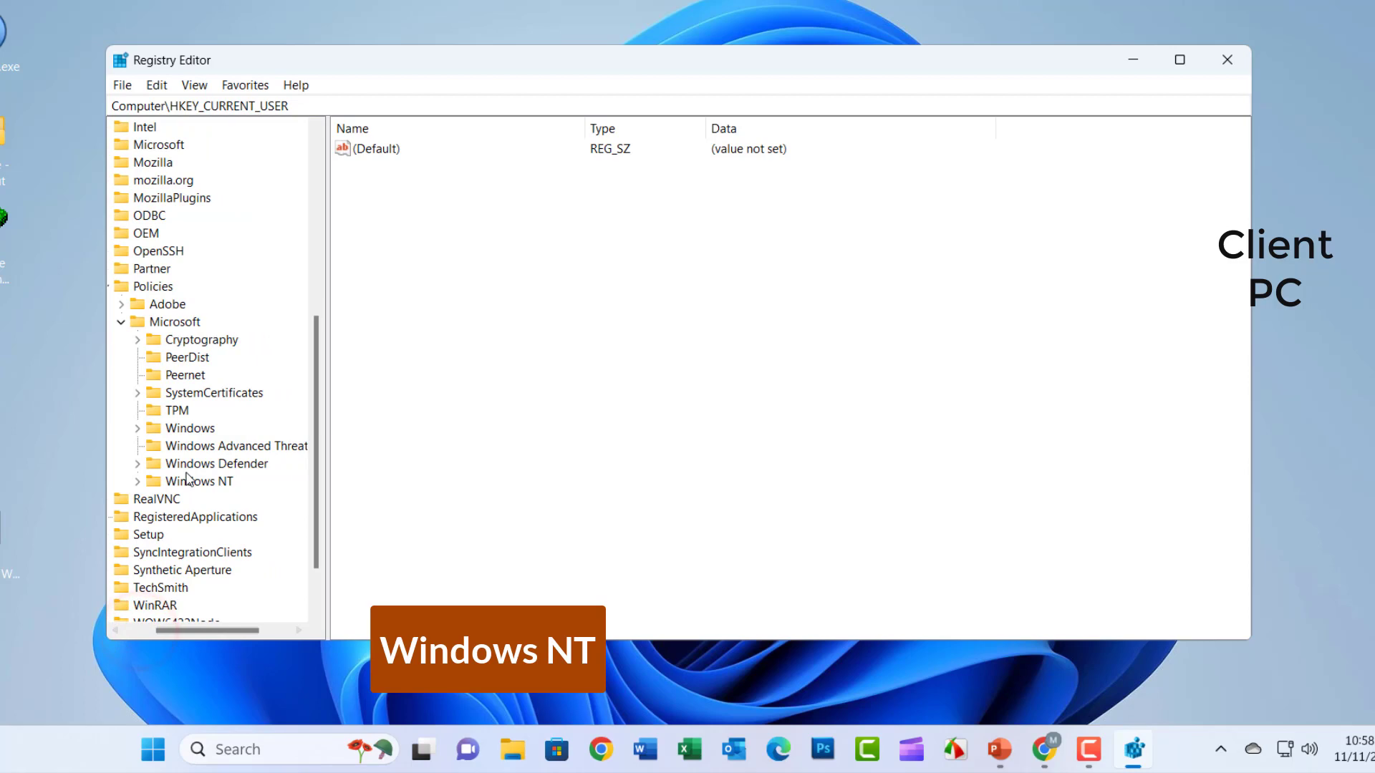
pyautogui.click(138, 481)
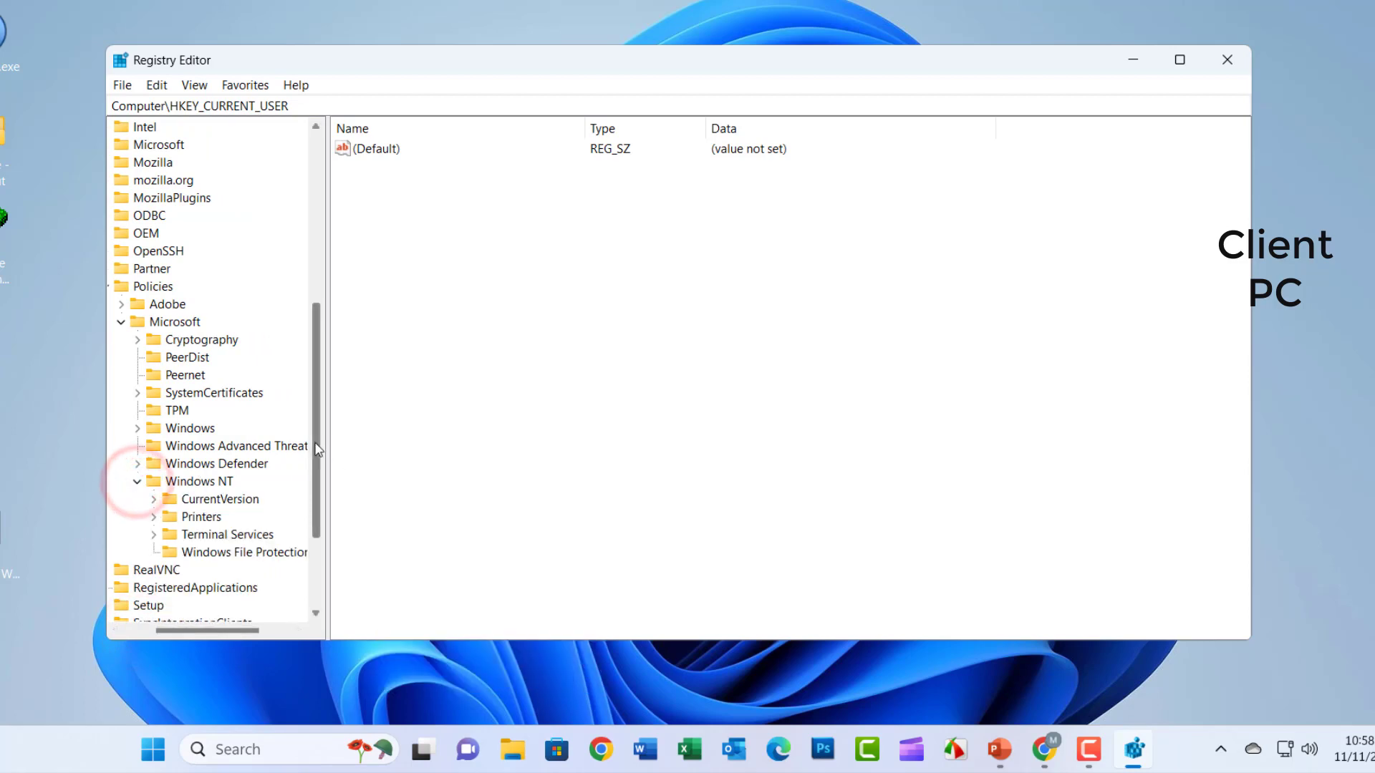
pyautogui.moveTo(314, 442); pyautogui.dragTo(325, 480)
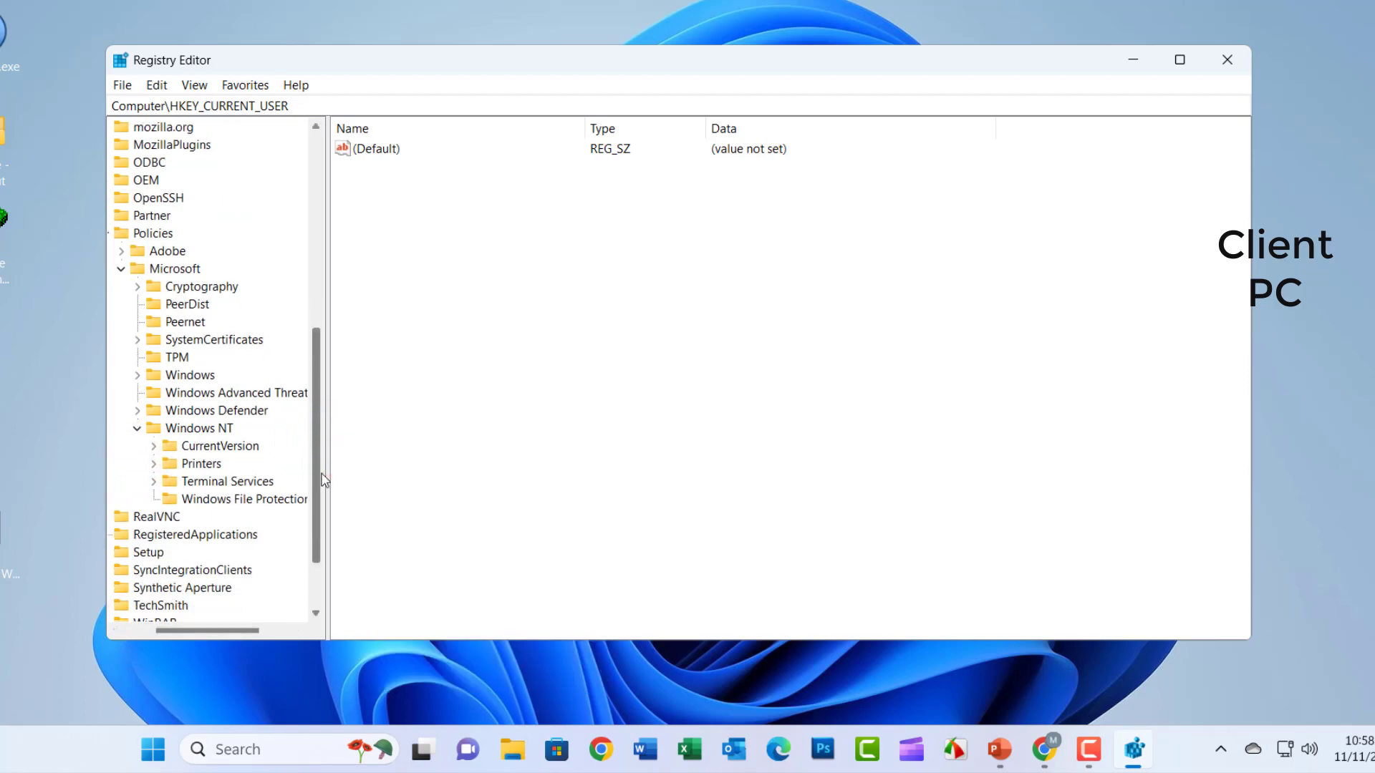
pyautogui.click(155, 465)
pyautogui.moveTo(174, 629); pyautogui.dragTo(186, 630)
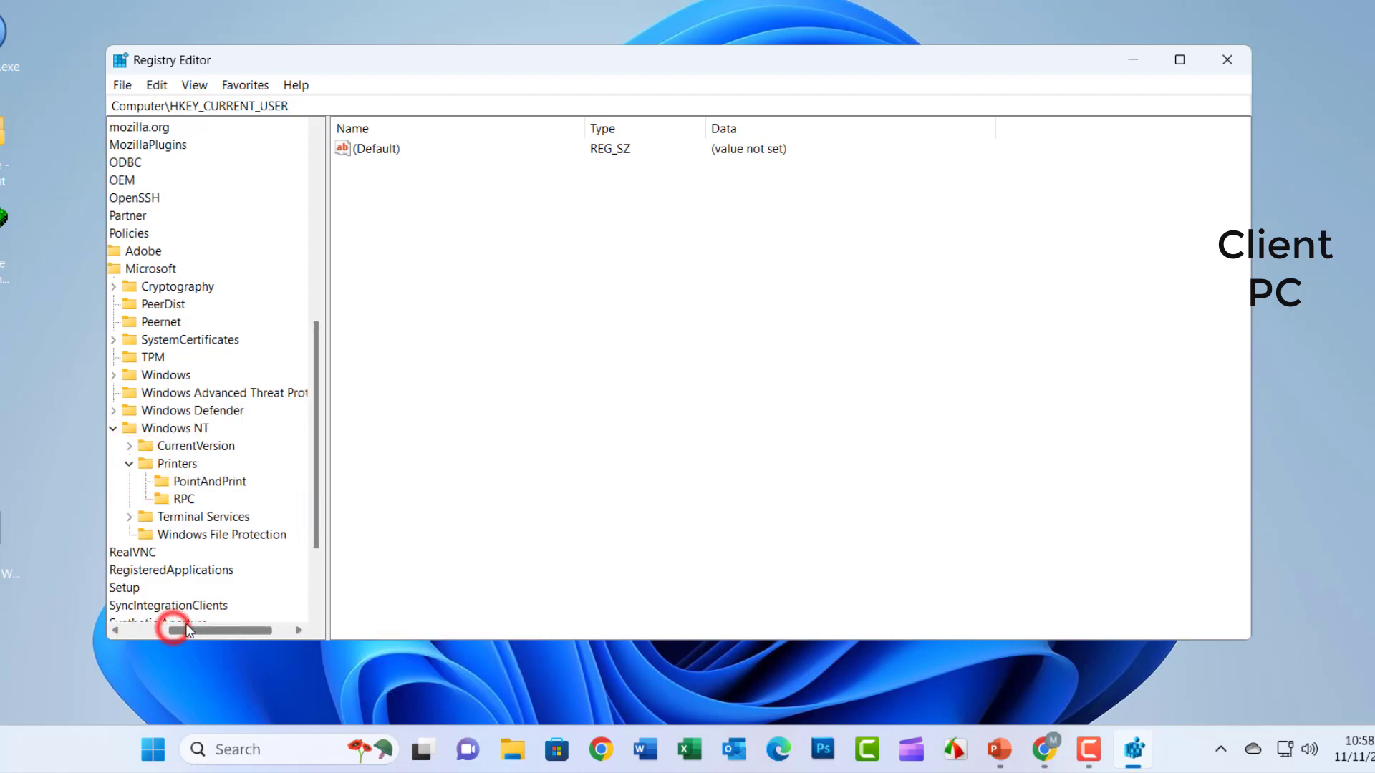
pyautogui.click(180, 500)
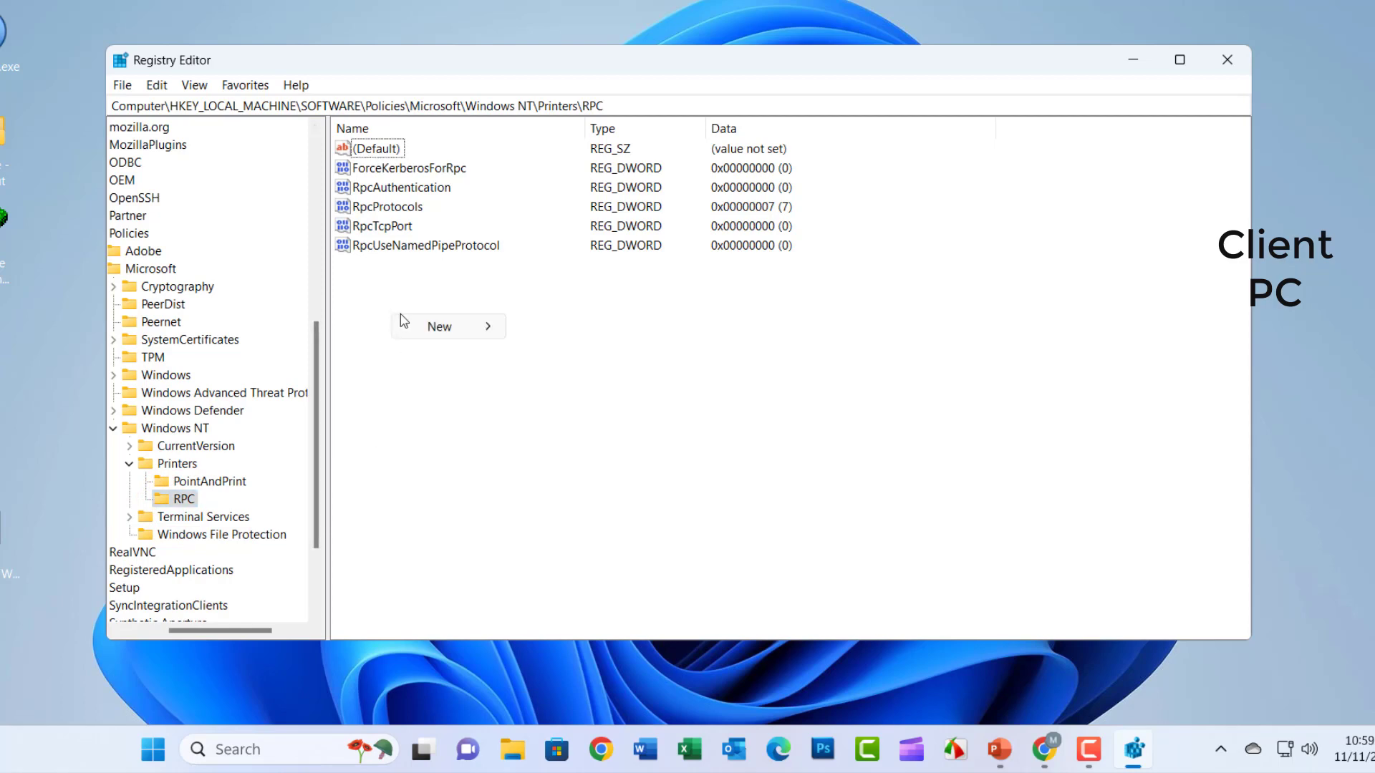
# Create DWORD (32-bit) value RpcOverTcp in the RPC key, keeping its data at 0
pyautogui.moveTo(439, 331)
pyautogui.click(570, 404)
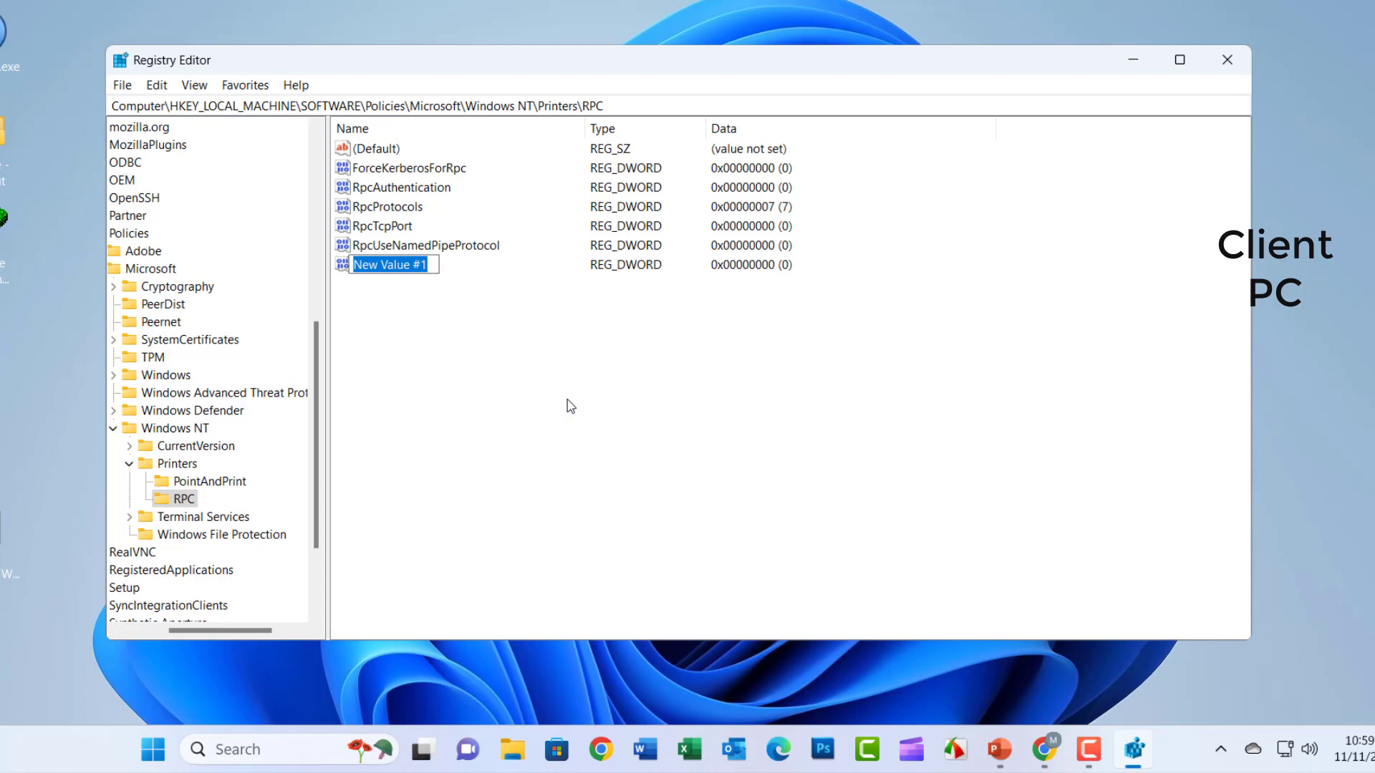
pyautogui.write('RpcOverTcp')
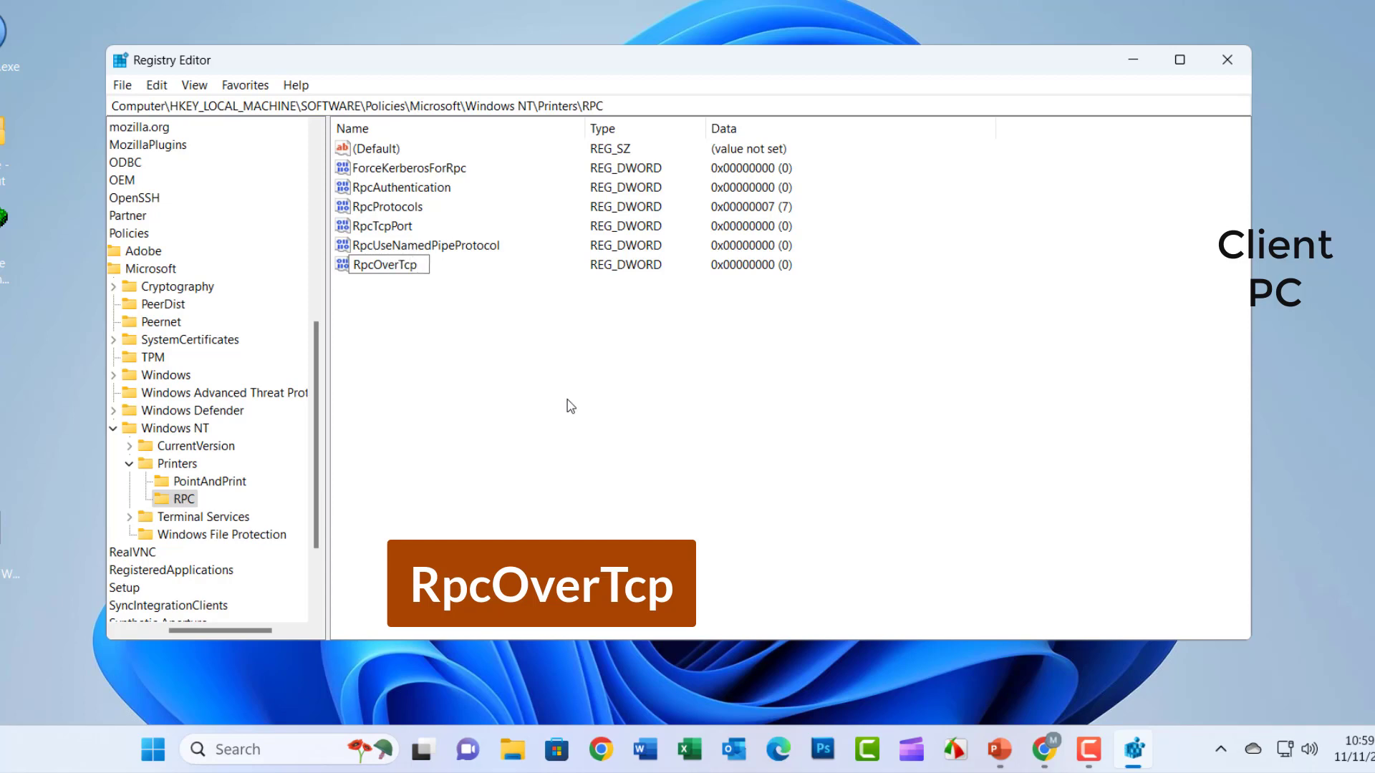
pyautogui.click(562, 403)
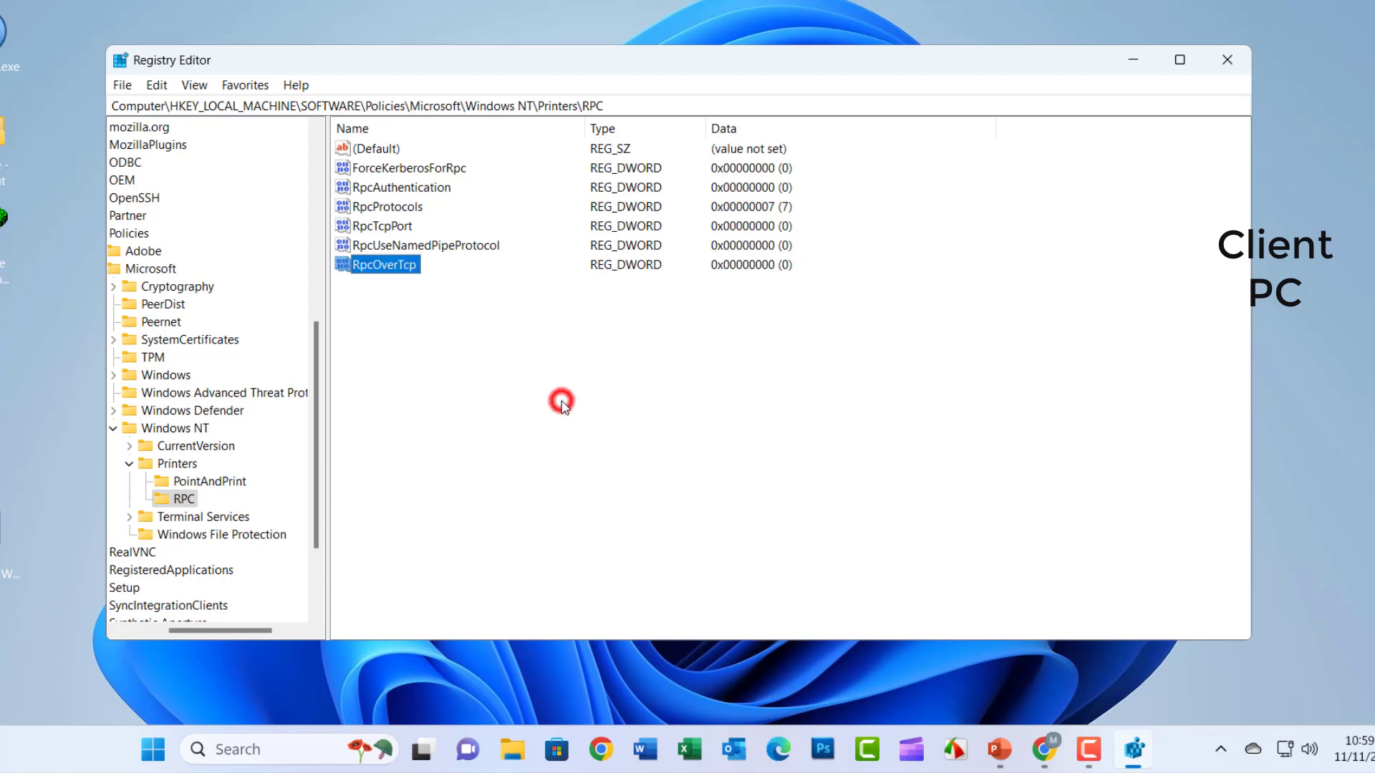
pyautogui.doubleClick(401, 269)
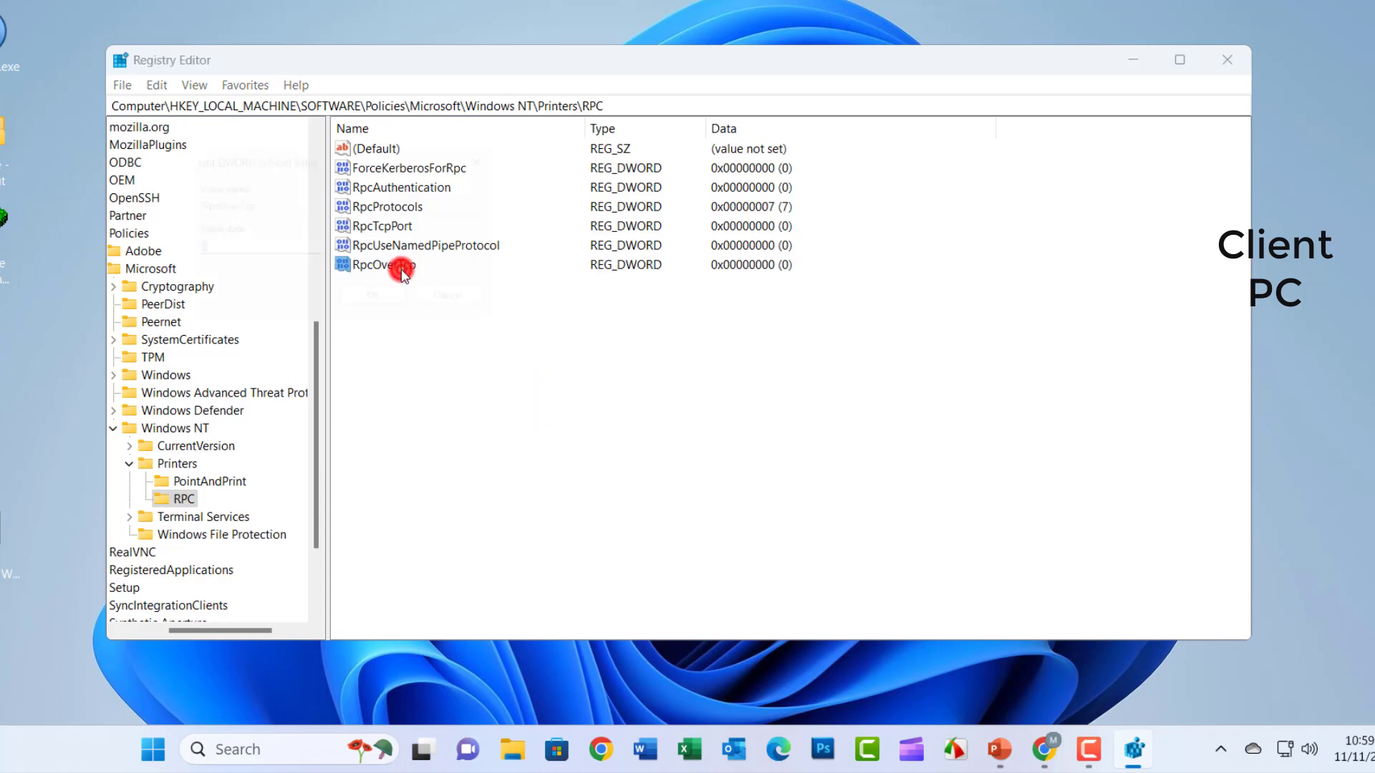
pyautogui.click(228, 251)
pyautogui.click(395, 310)
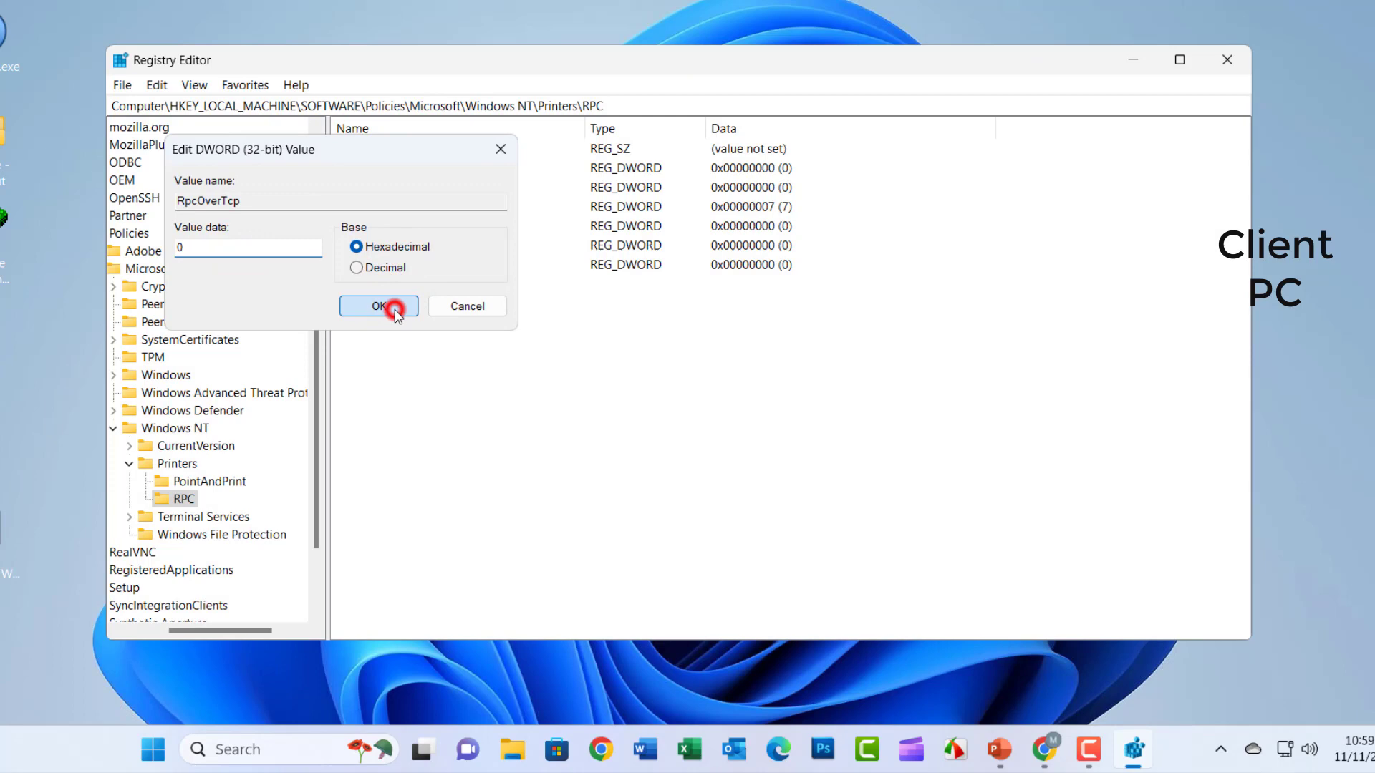
# Create DWORD (32-bit) value RpcOverNamedPipes in the RPC key with data 1
pyautogui.click(400, 336)
pyautogui.rightClick(387, 318)
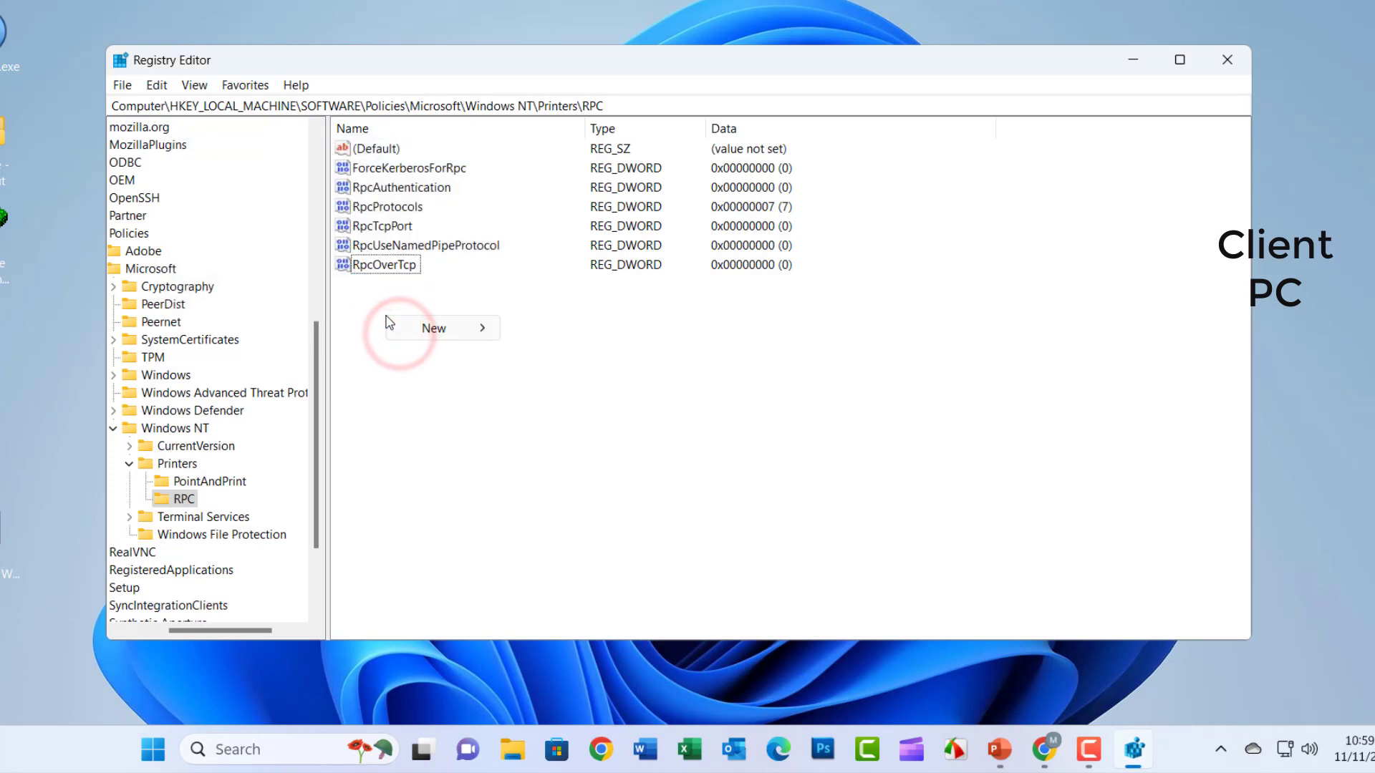
pyautogui.moveTo(427, 332)
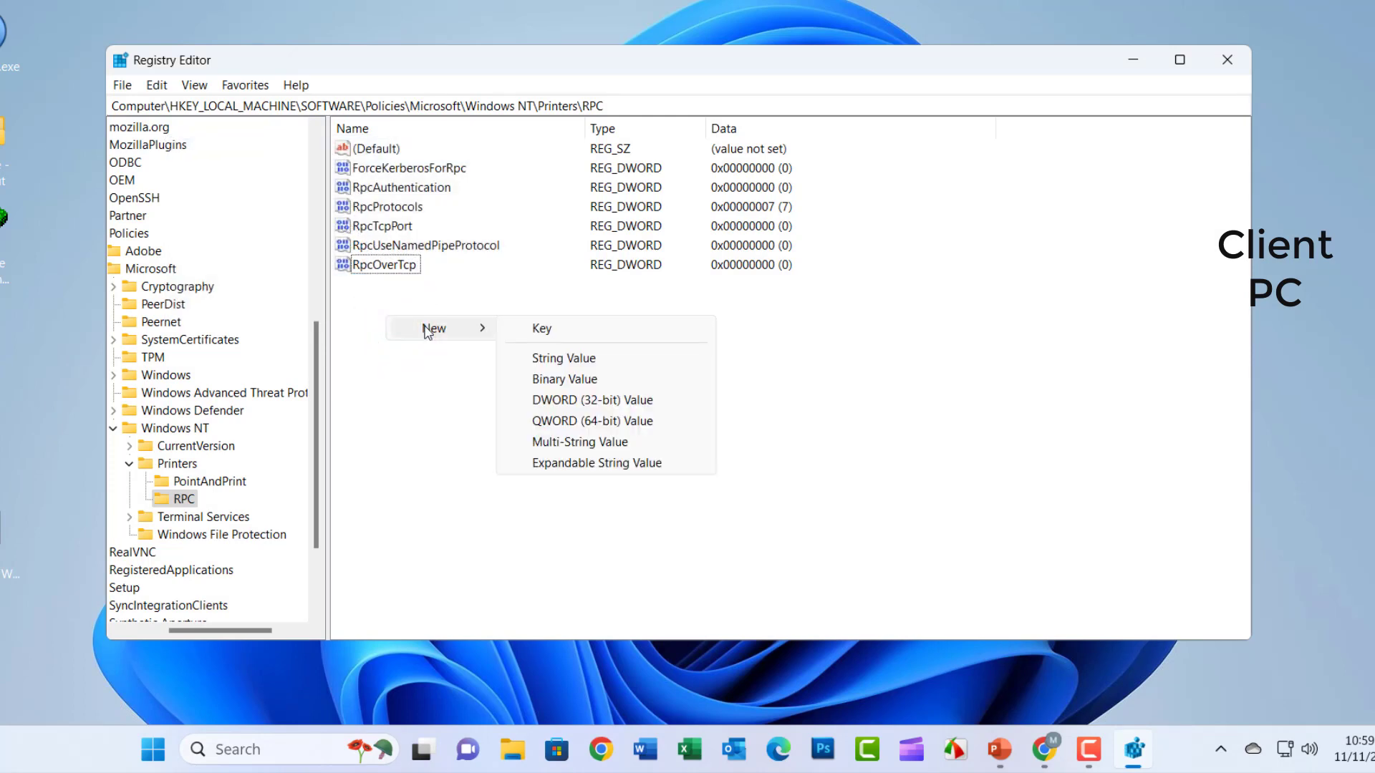
pyautogui.click(593, 398)
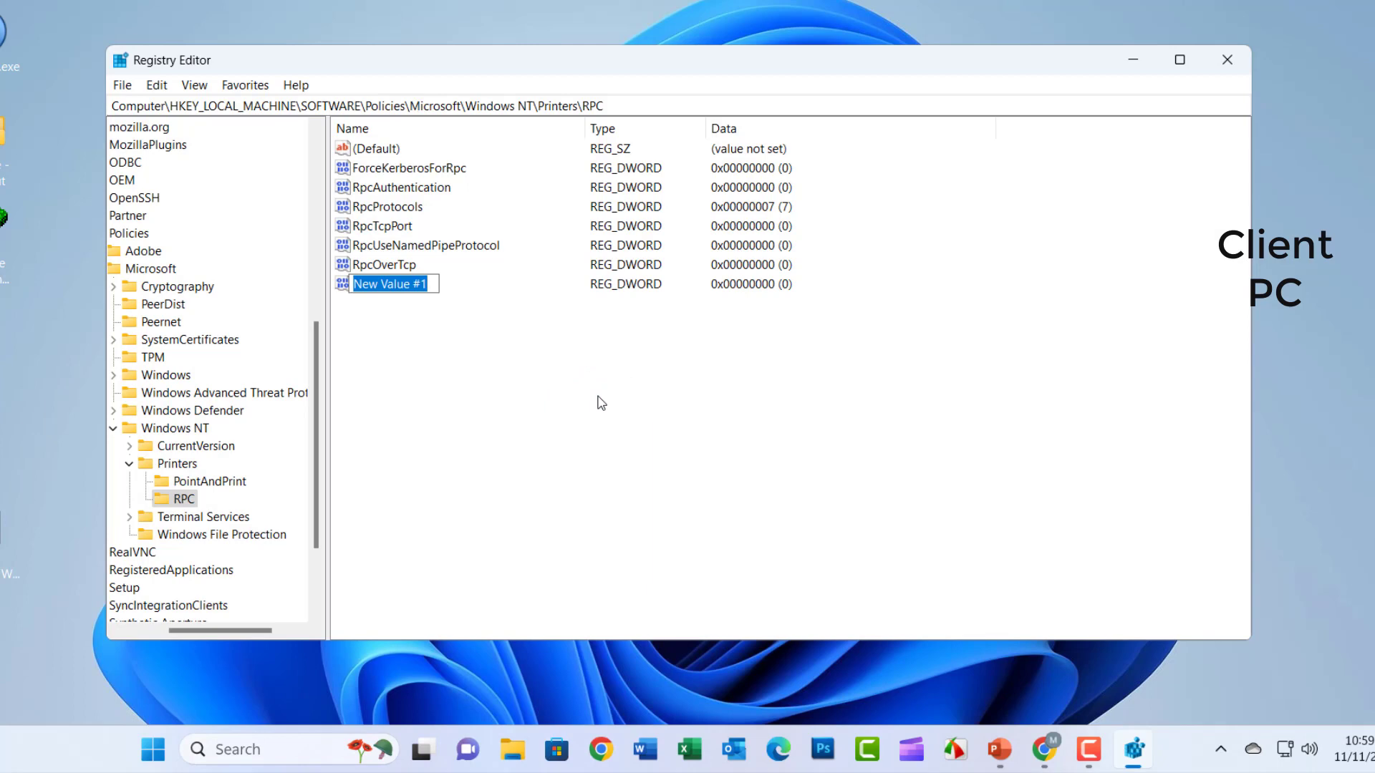
pyautogui.write('RpcOverNamedPipes')
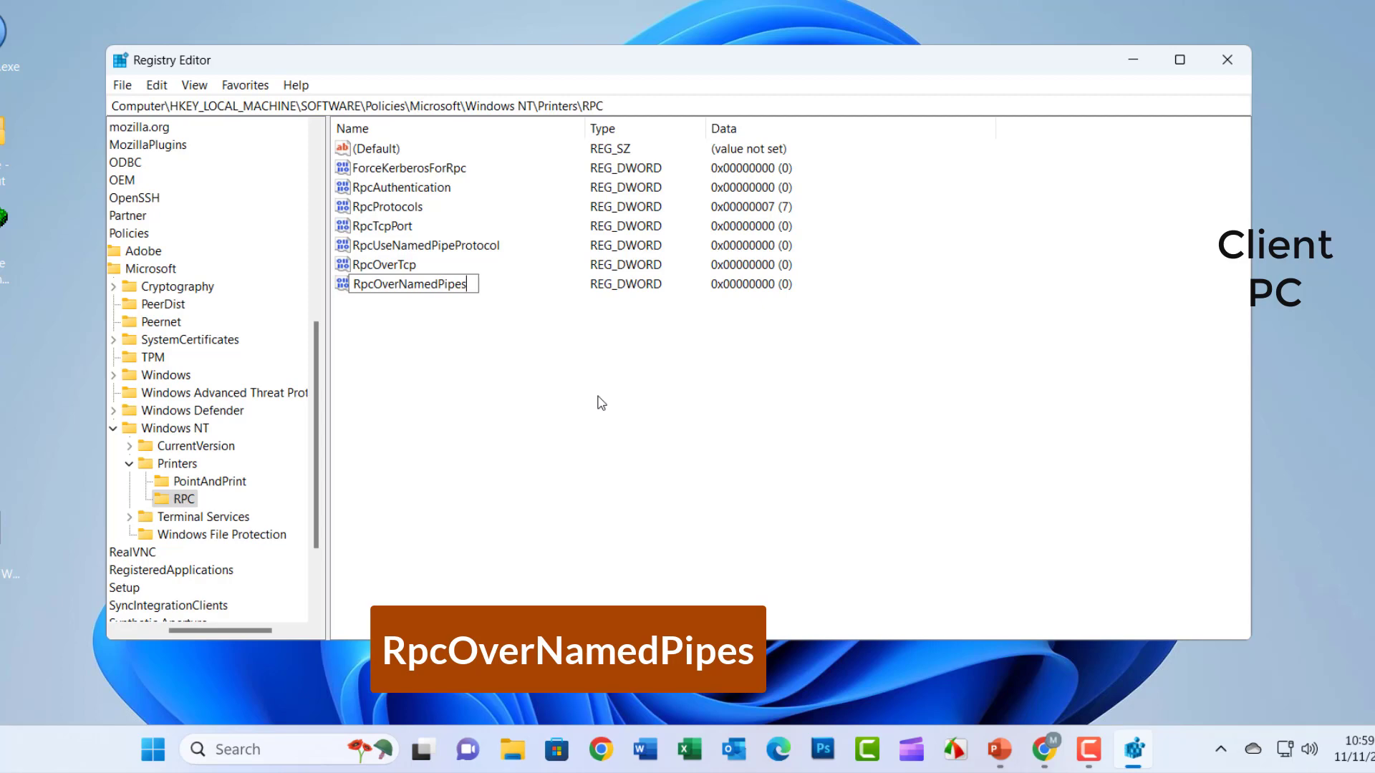
pyautogui.click(559, 393)
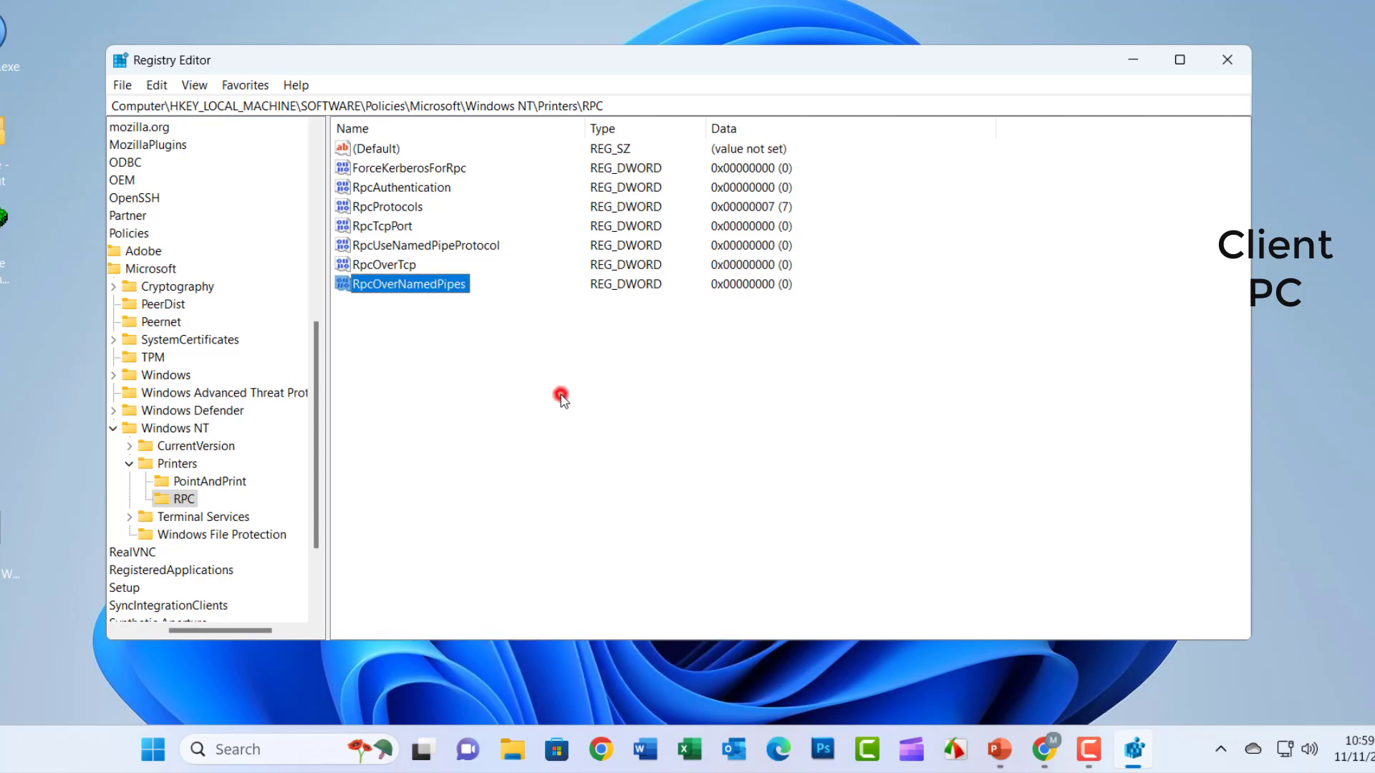
pyautogui.doubleClick(394, 290)
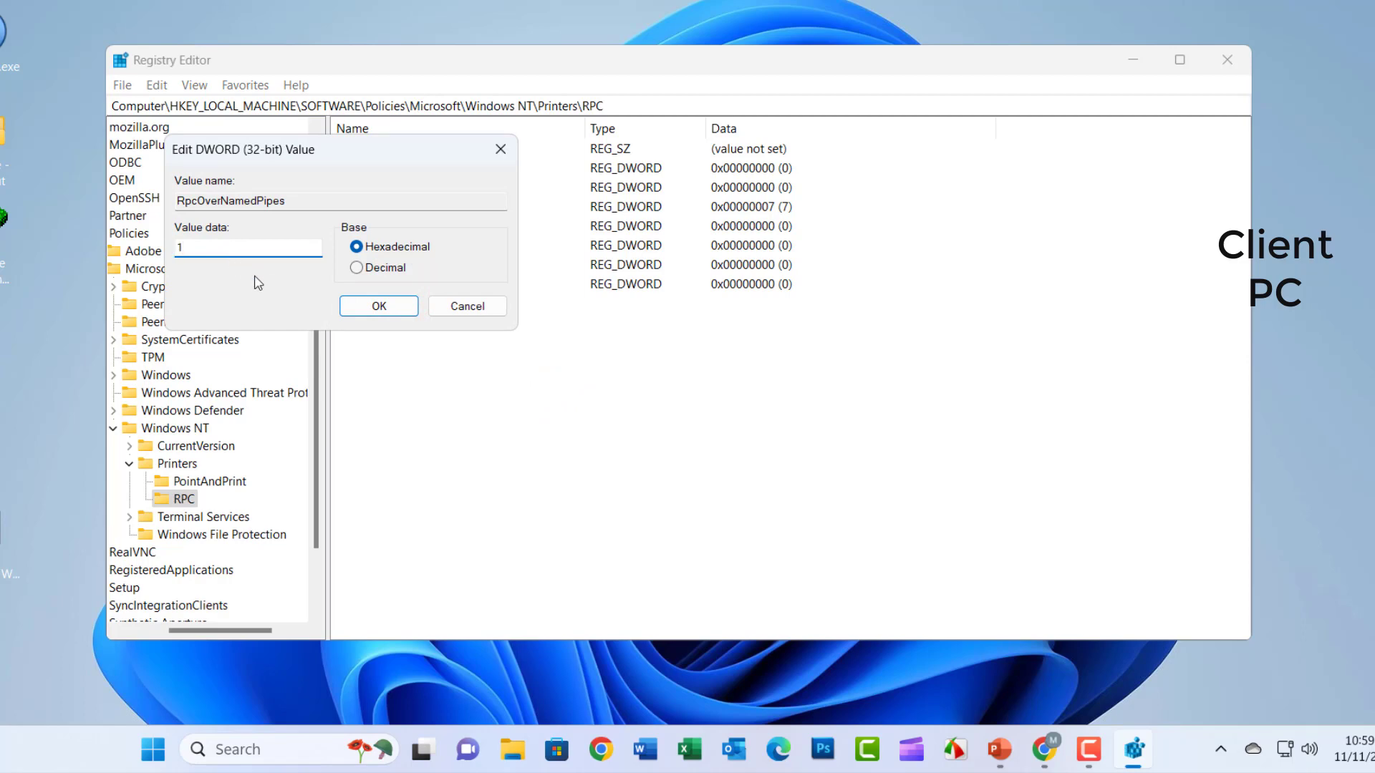
pyautogui.click(365, 304)
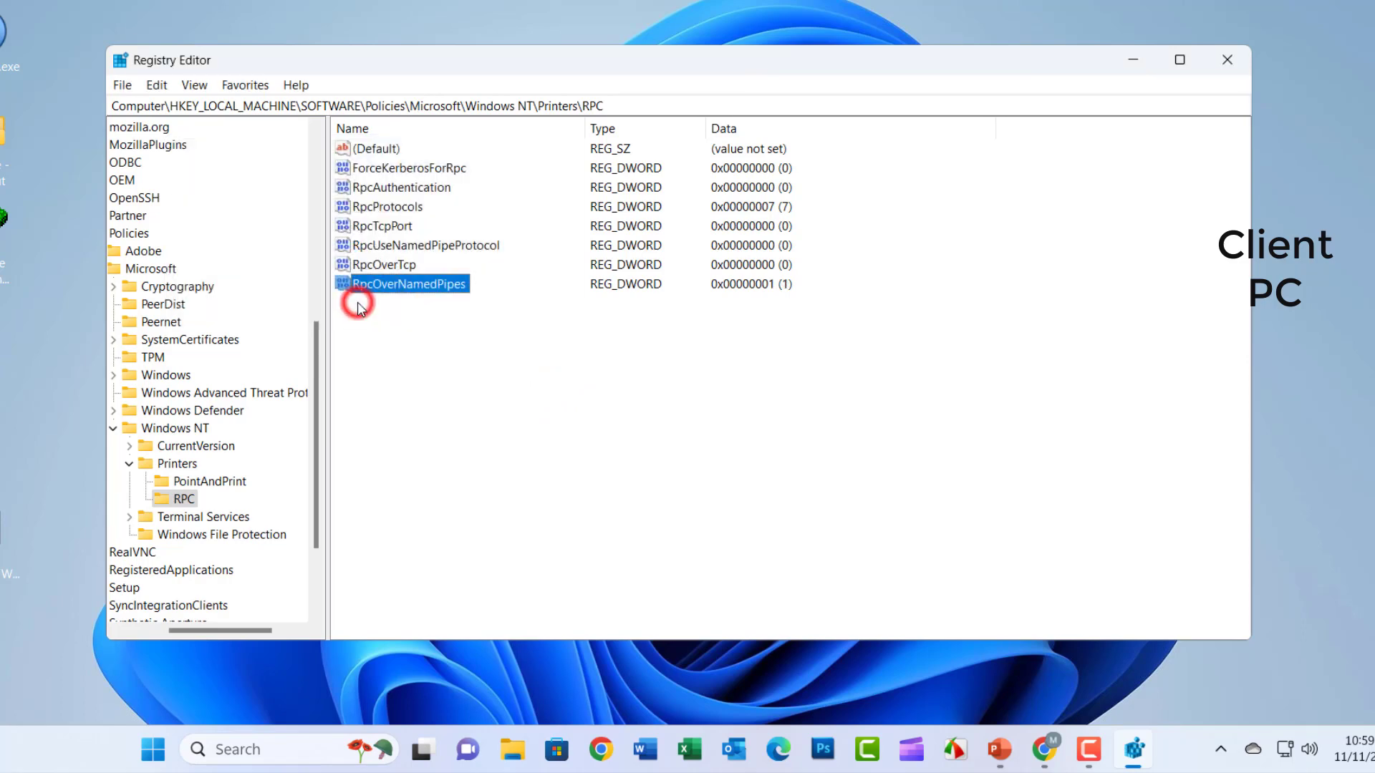
pyautogui.click(491, 390)
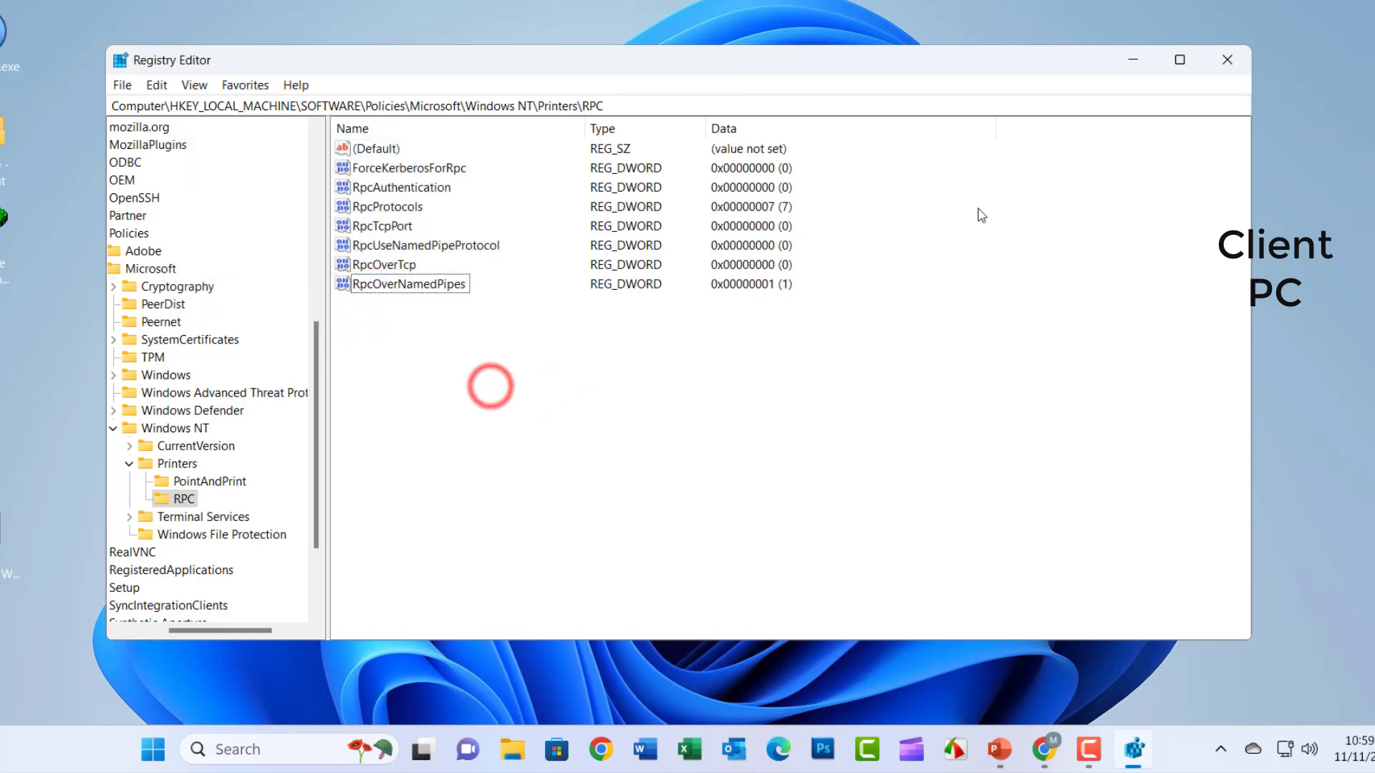
# Close Registry Editor and open the Services app via a 'ser' search
pyautogui.click(1227, 63)
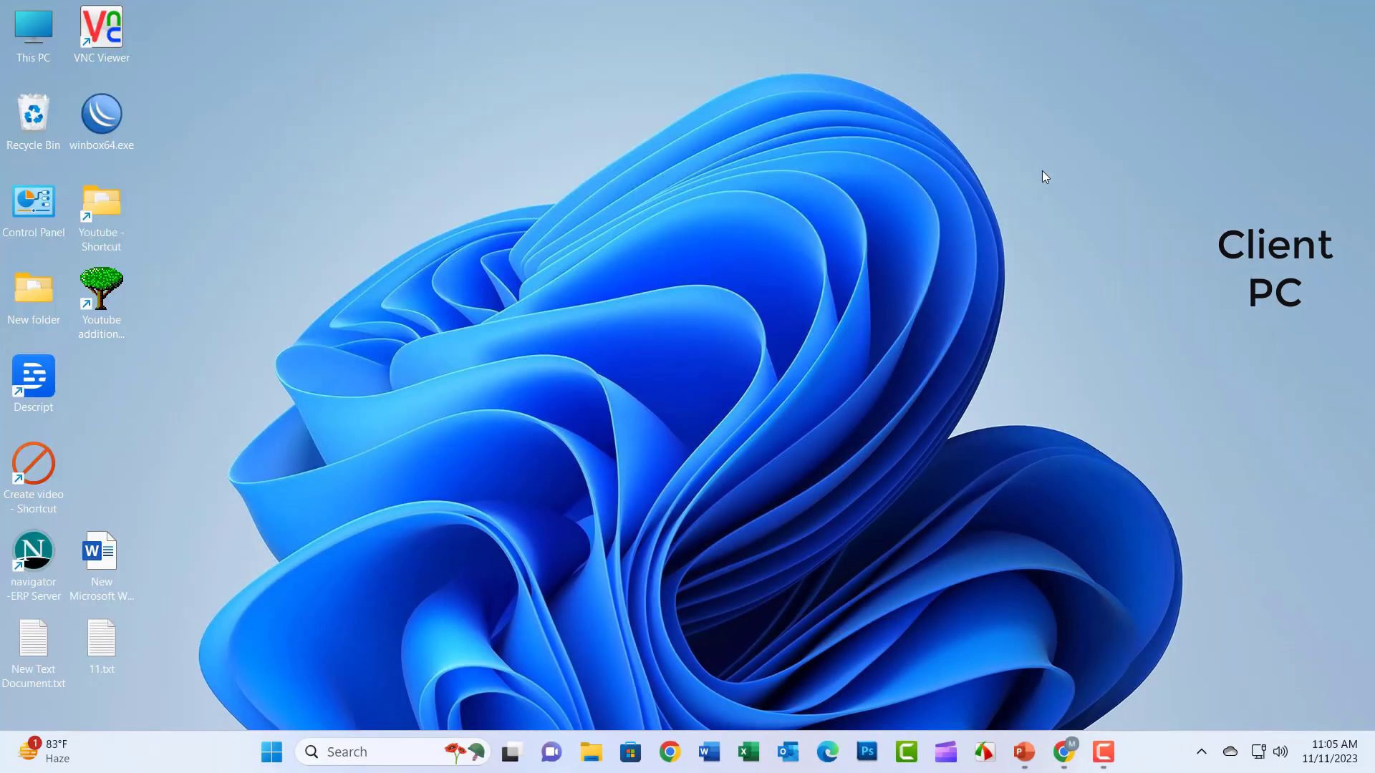
pyautogui.click(380, 753)
pyautogui.write('s')
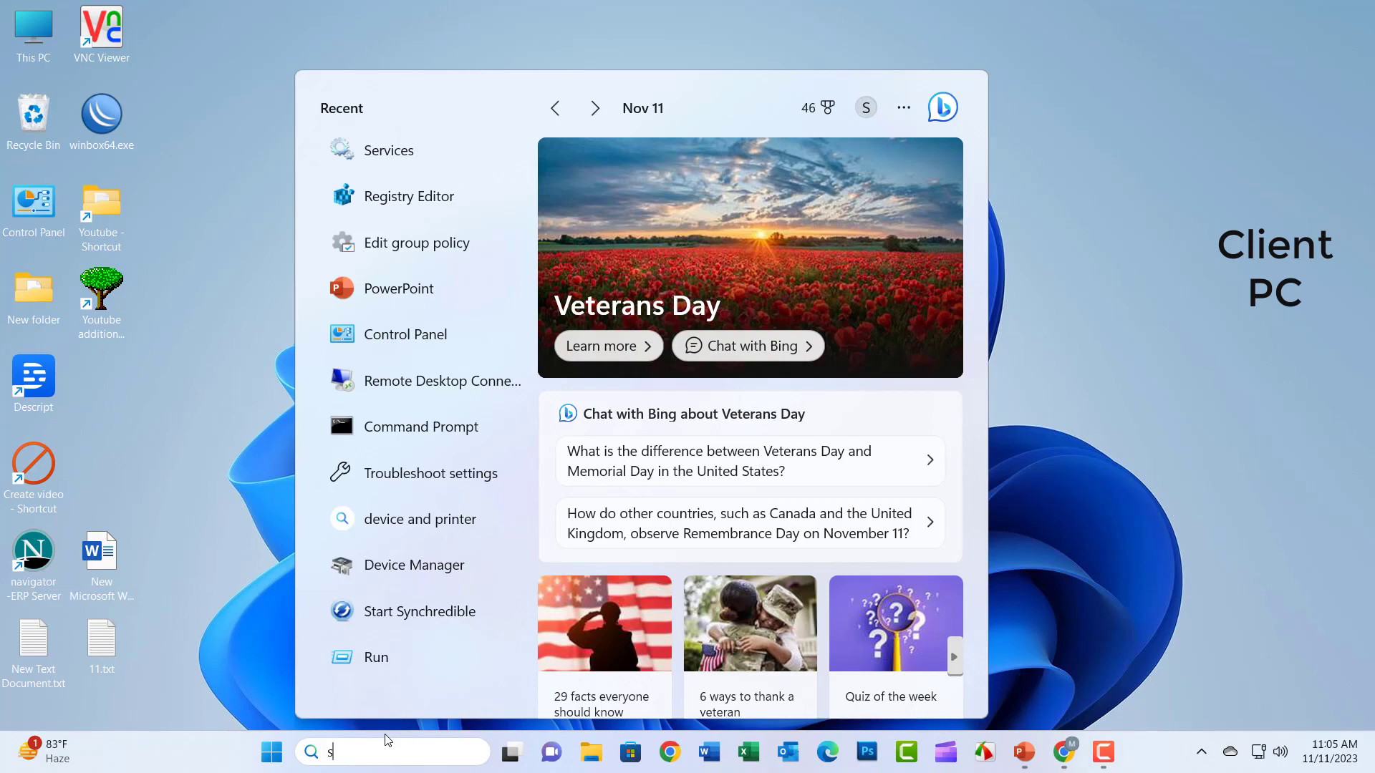
pyautogui.write('er')
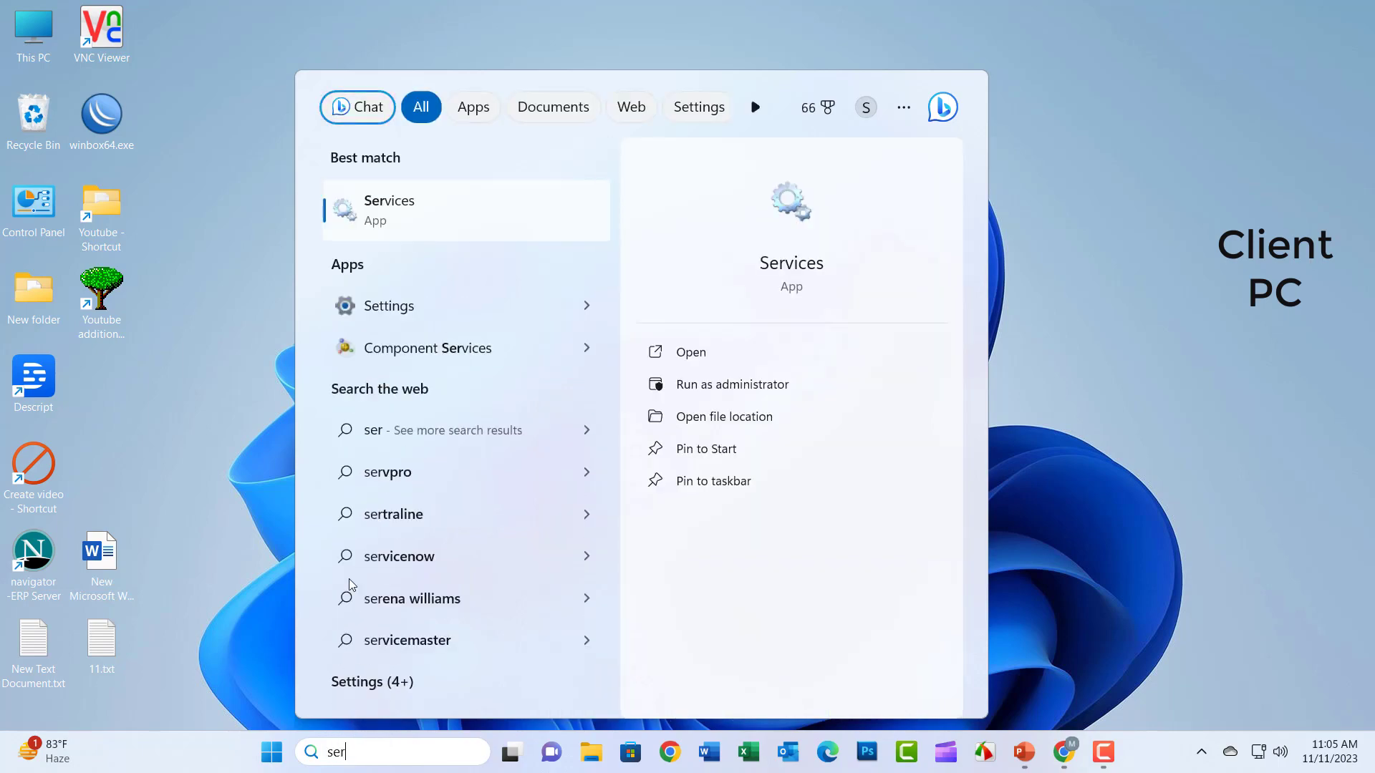
pyautogui.click(383, 219)
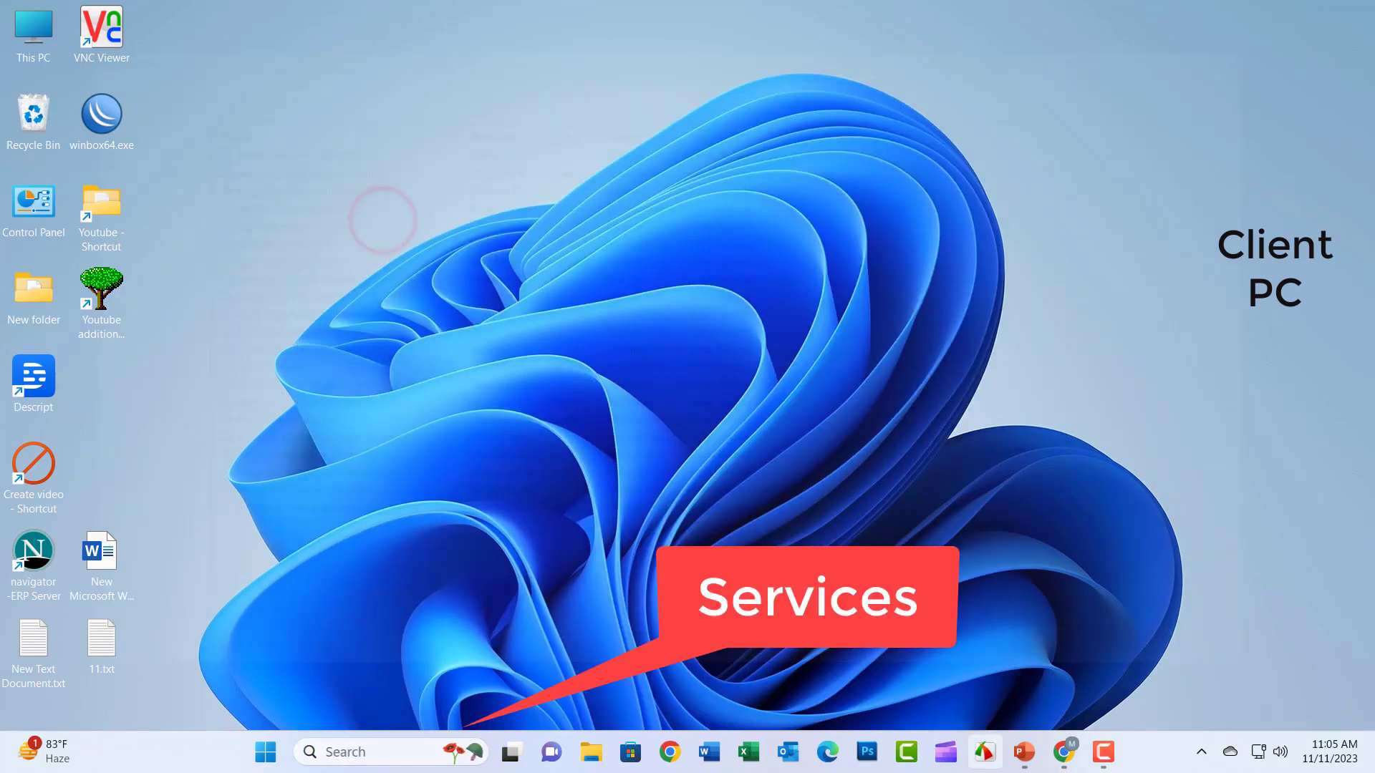
pyautogui.scroll(-20, 443, 308)
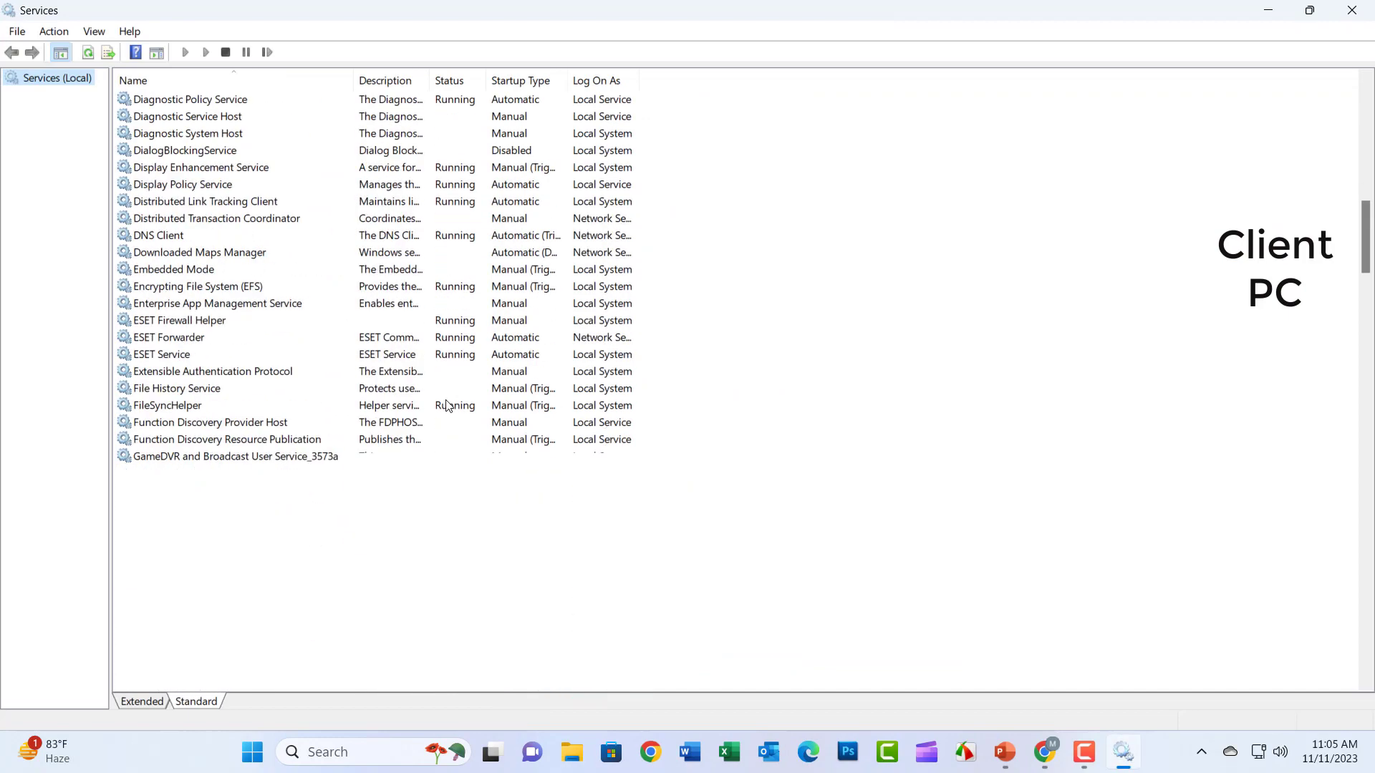
pyautogui.scroll(-2, 446, 406)
pyautogui.moveTo(1365, 251); pyautogui.dragTo(1365, 437)
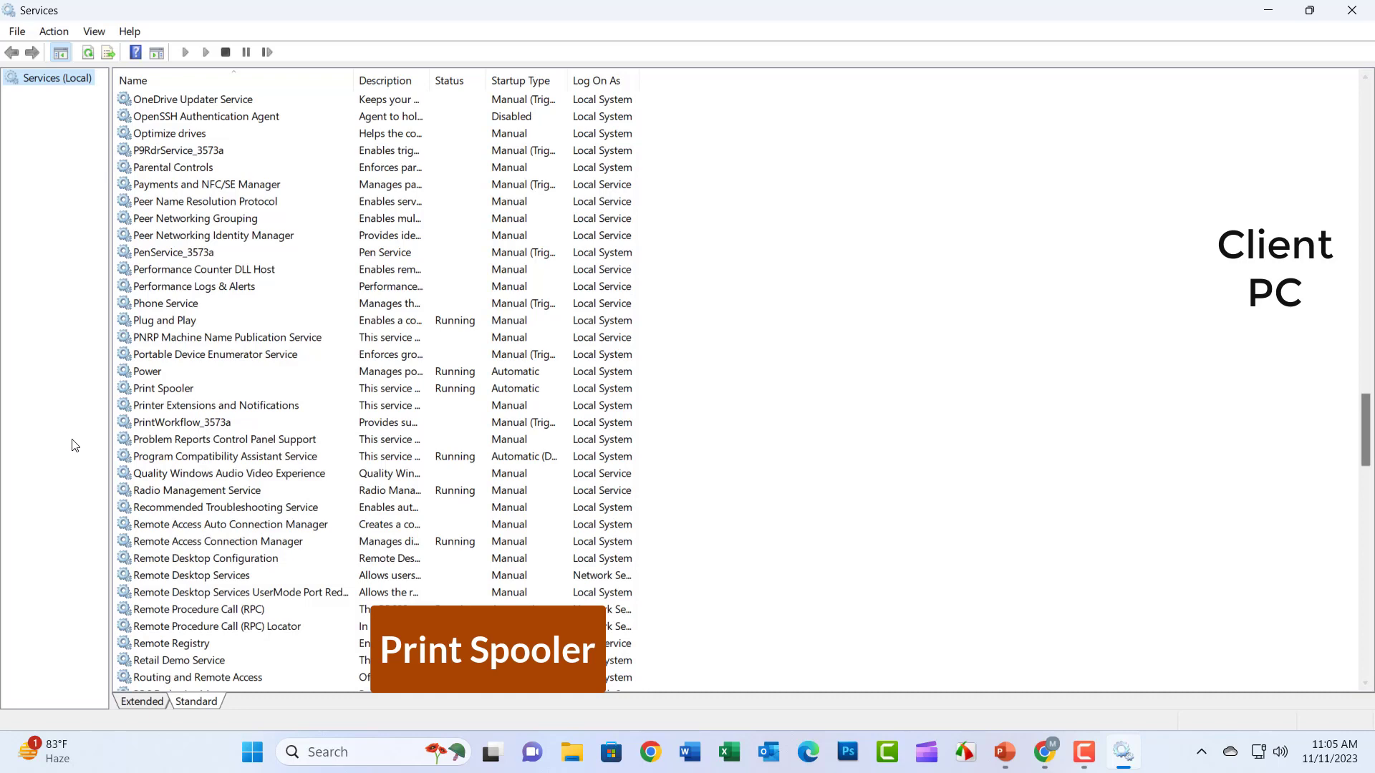
# Restart the Print Spooler service along with its dependent LPD Service
pyautogui.click(156, 389)
pyautogui.rightClick(156, 387)
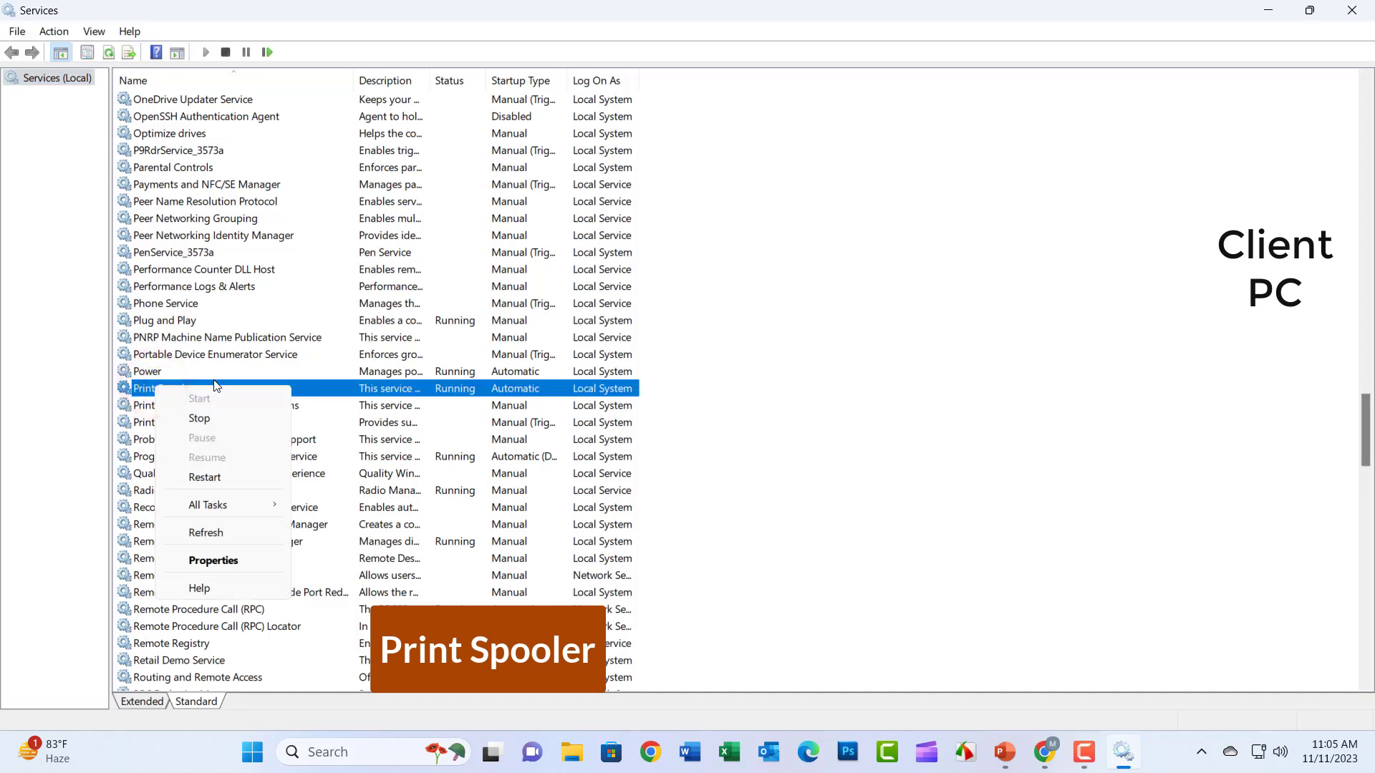
pyautogui.click(205, 477)
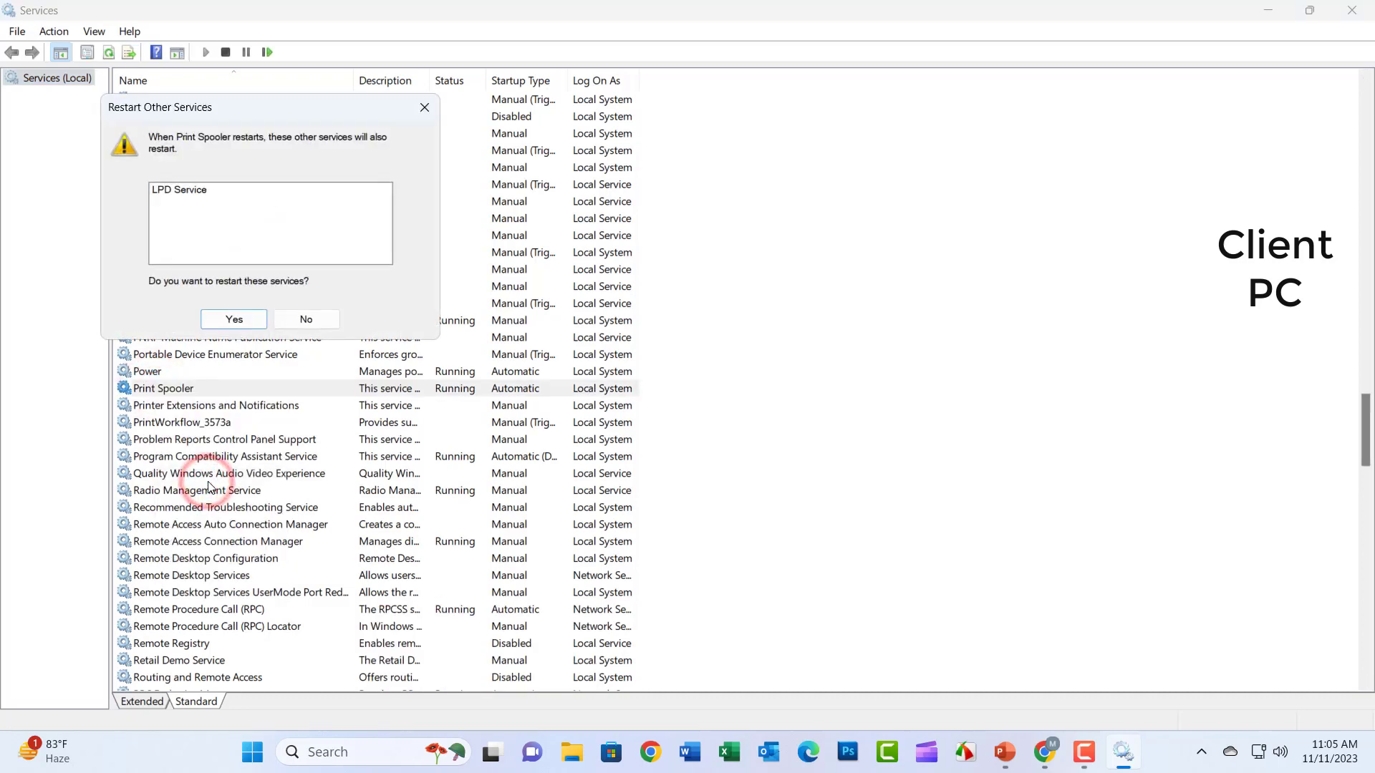
pyautogui.click(230, 315)
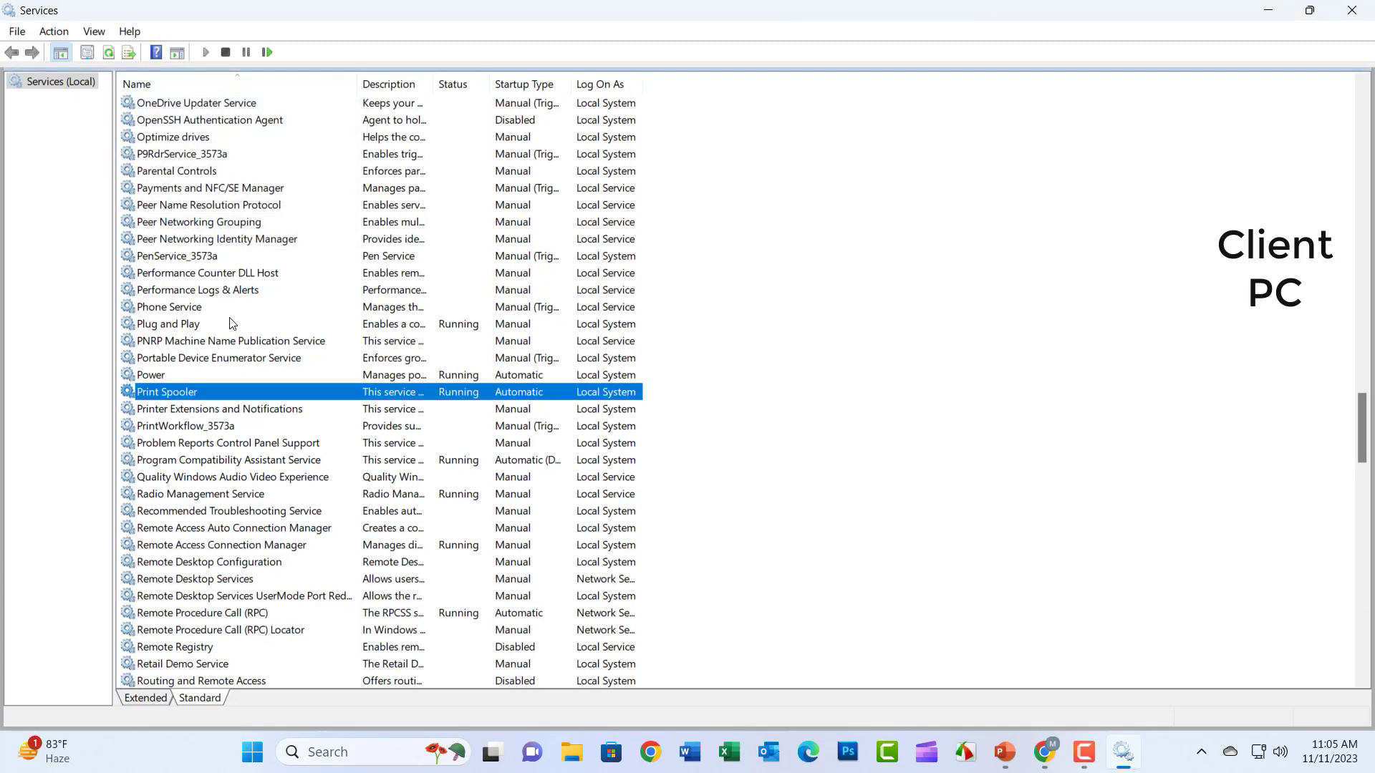
# Close Services and bring up the Start menu power options
pyautogui.click(1357, 12)
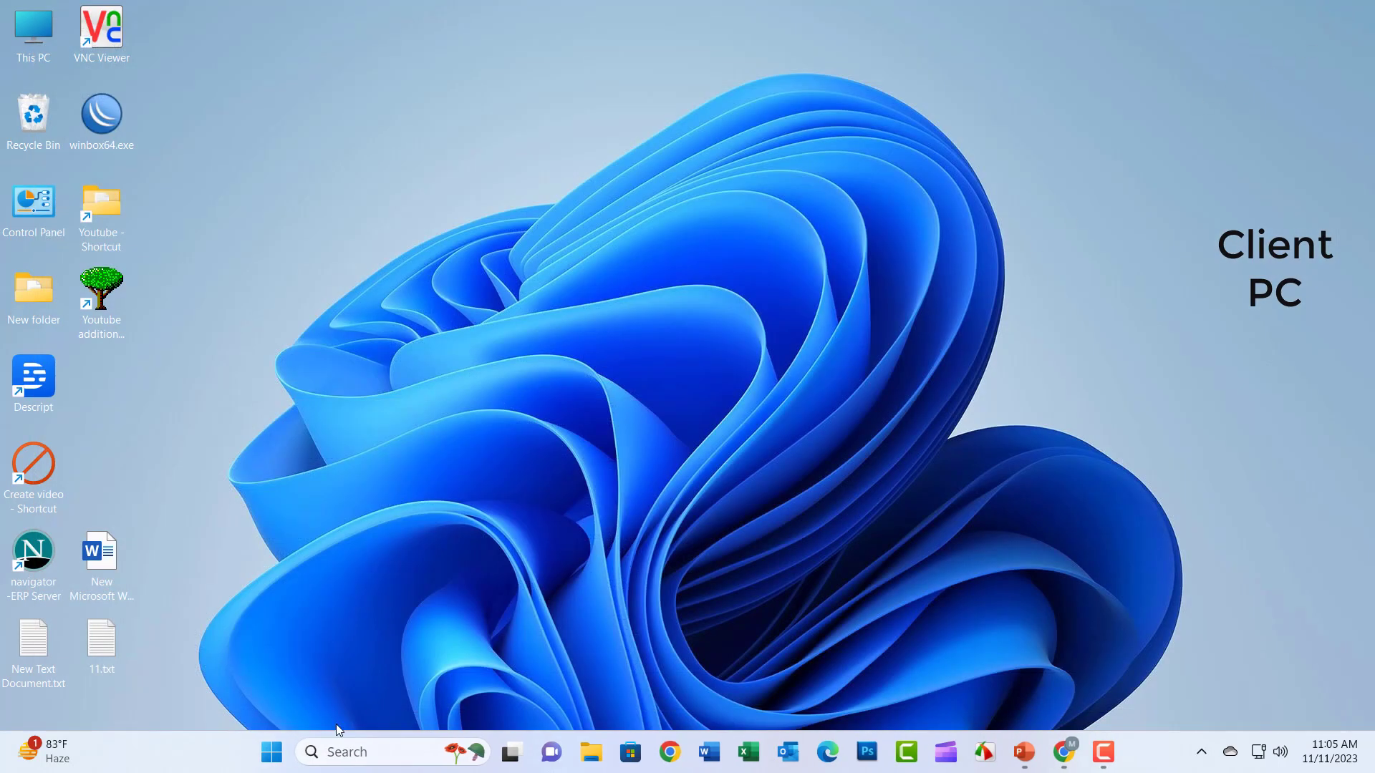
pyautogui.click(271, 752)
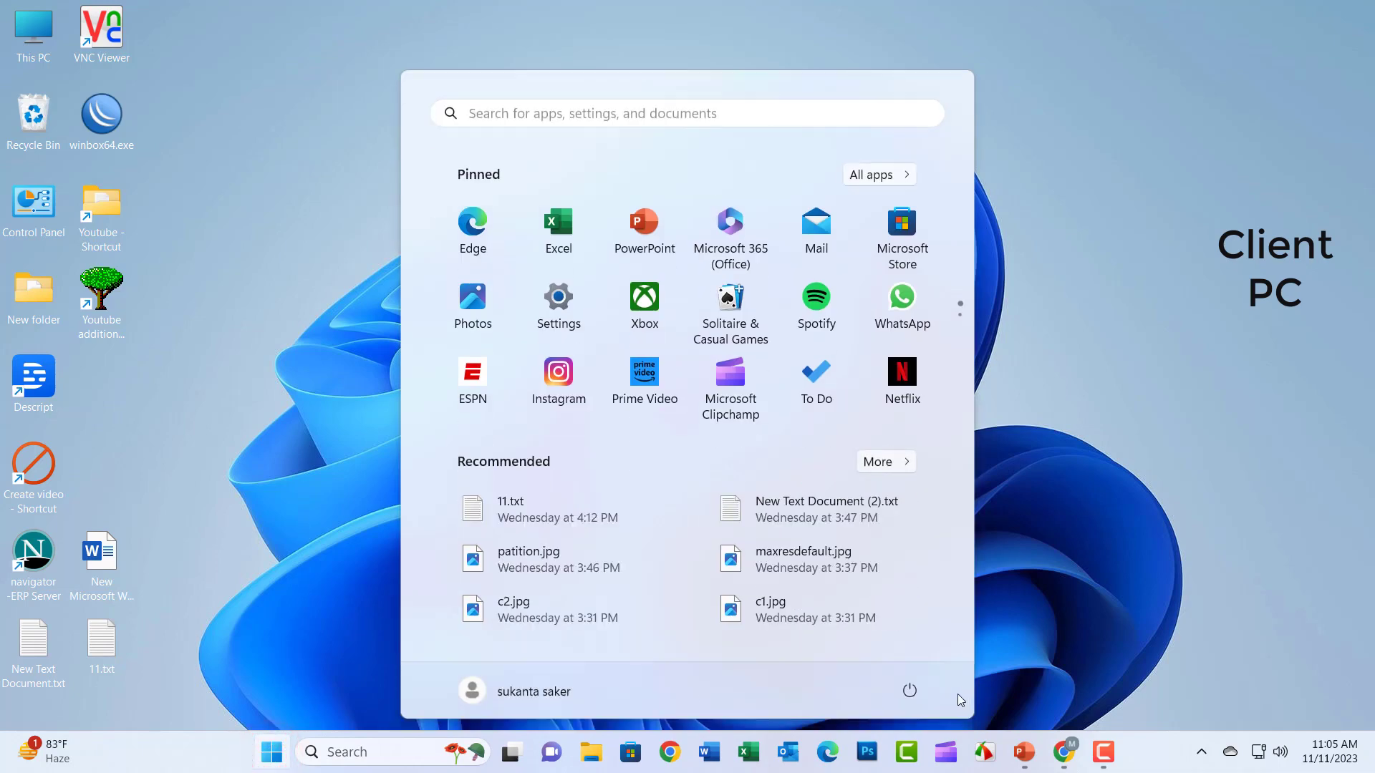
pyautogui.click(909, 689)
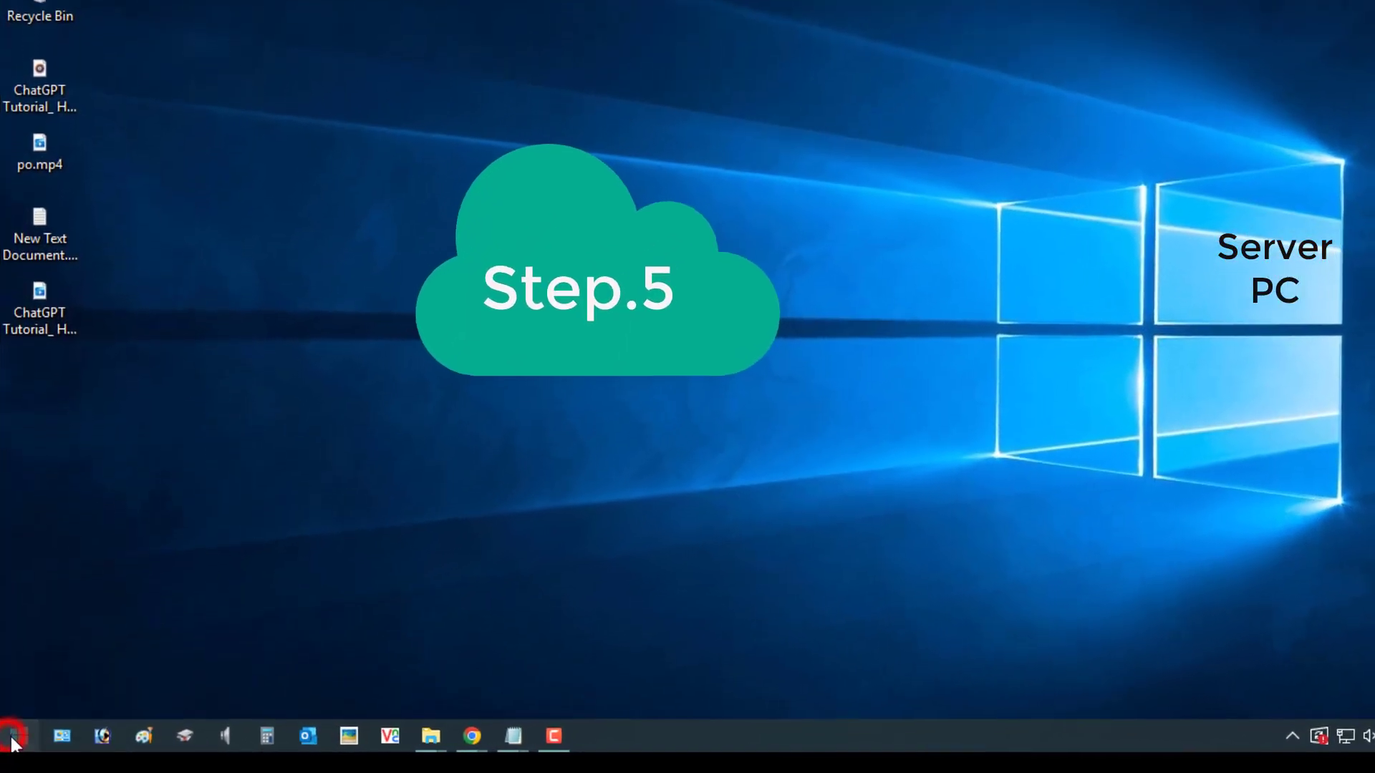
# Open Control Panel's Network and Sharing Center advanced sharing settings via Start search 'con'
pyautogui.click(10, 734)
pyautogui.write('con')
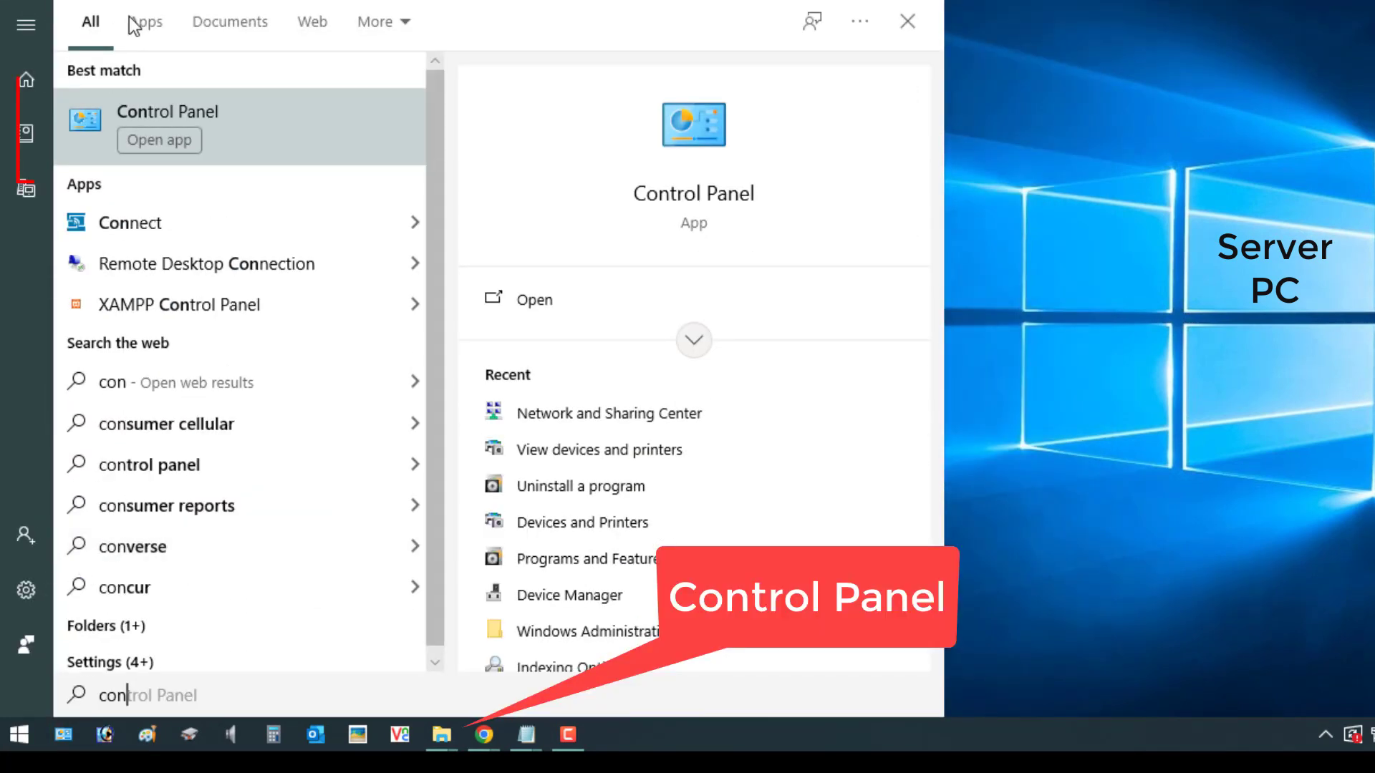
pyautogui.click(150, 123)
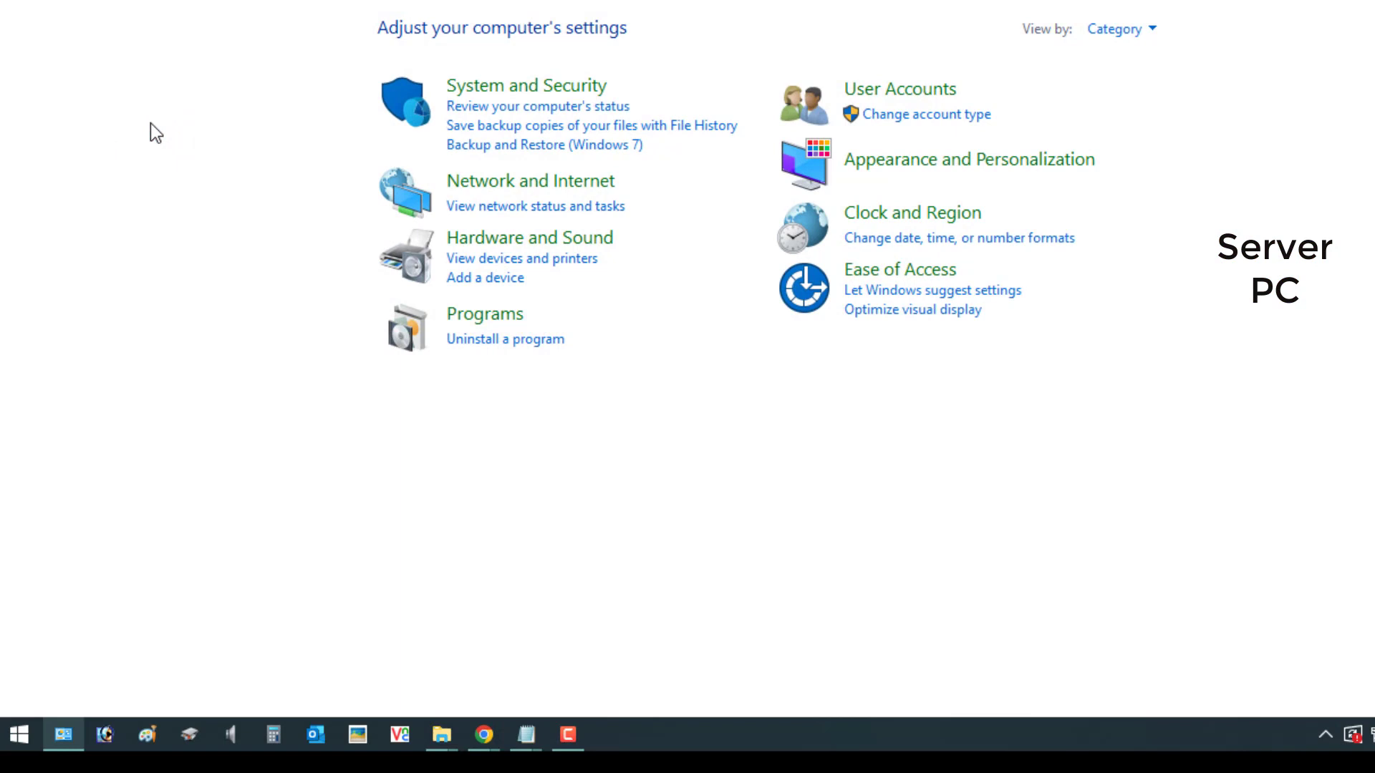
pyautogui.click(520, 179)
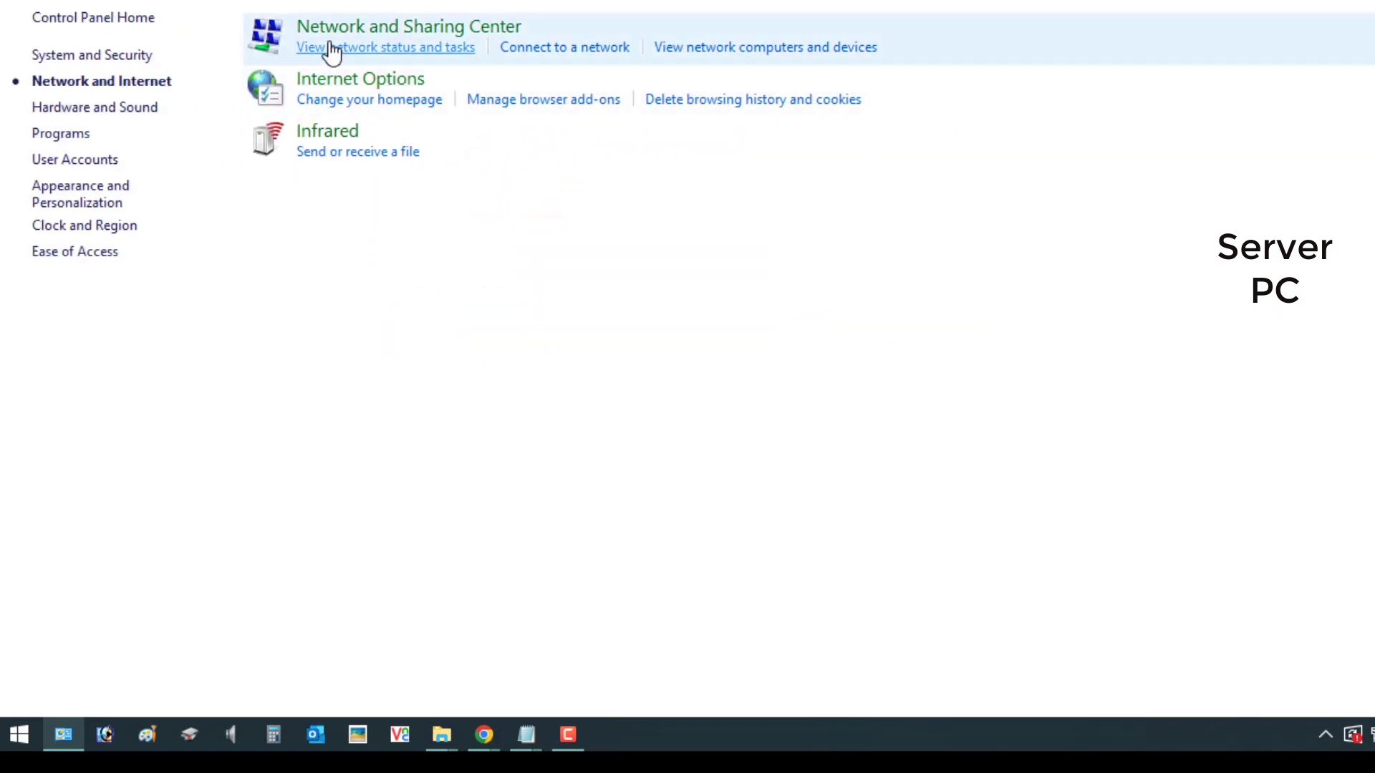
pyautogui.click(393, 28)
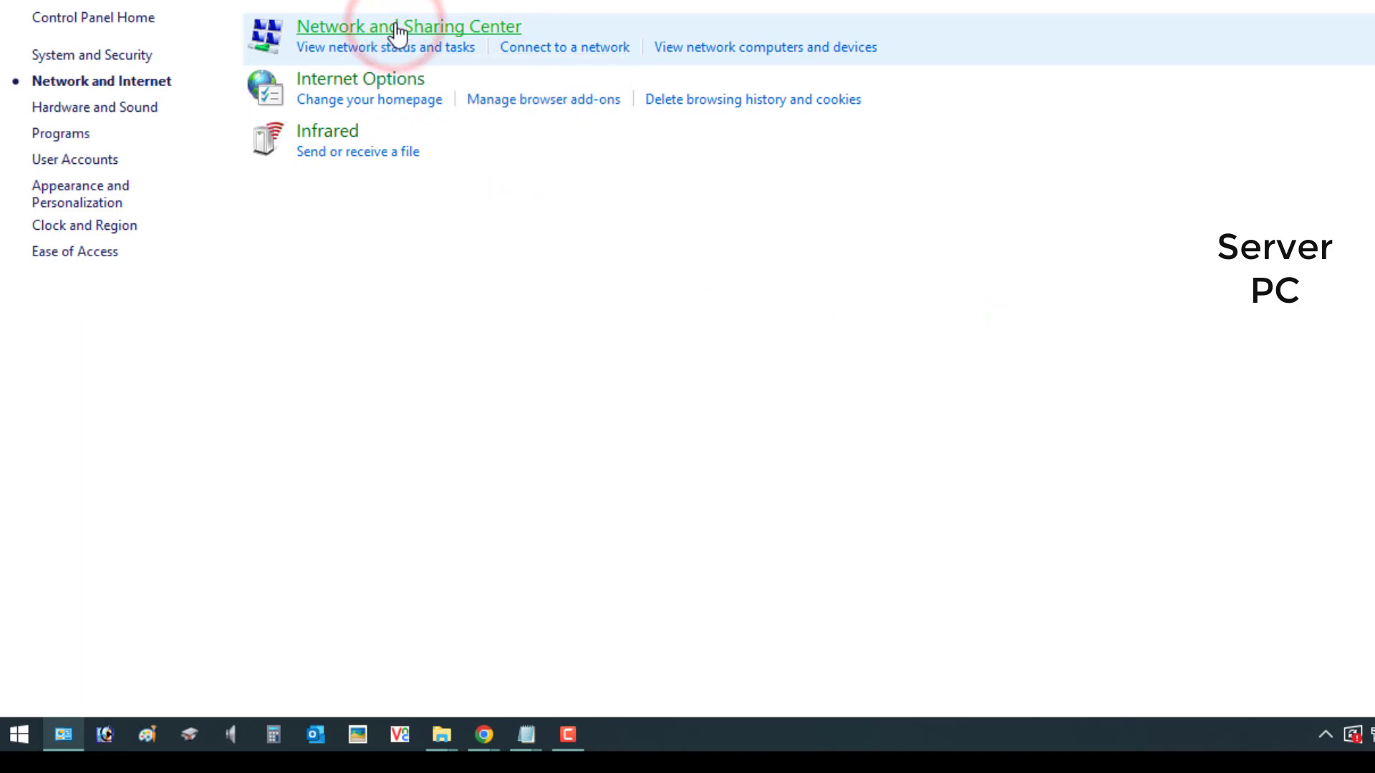
pyautogui.click(96, 93)
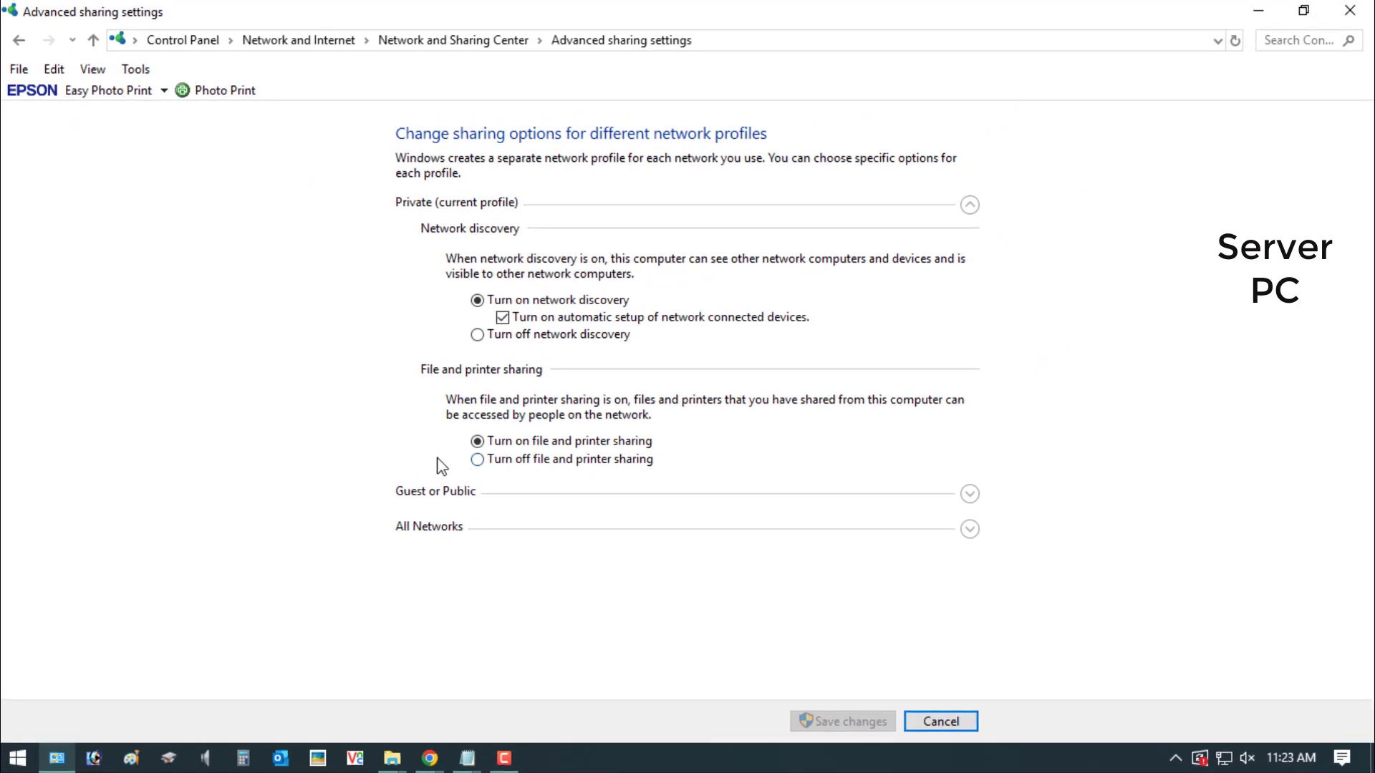
# Under All Networks, turn on Public folder sharing, then close the window
pyautogui.click(968, 528)
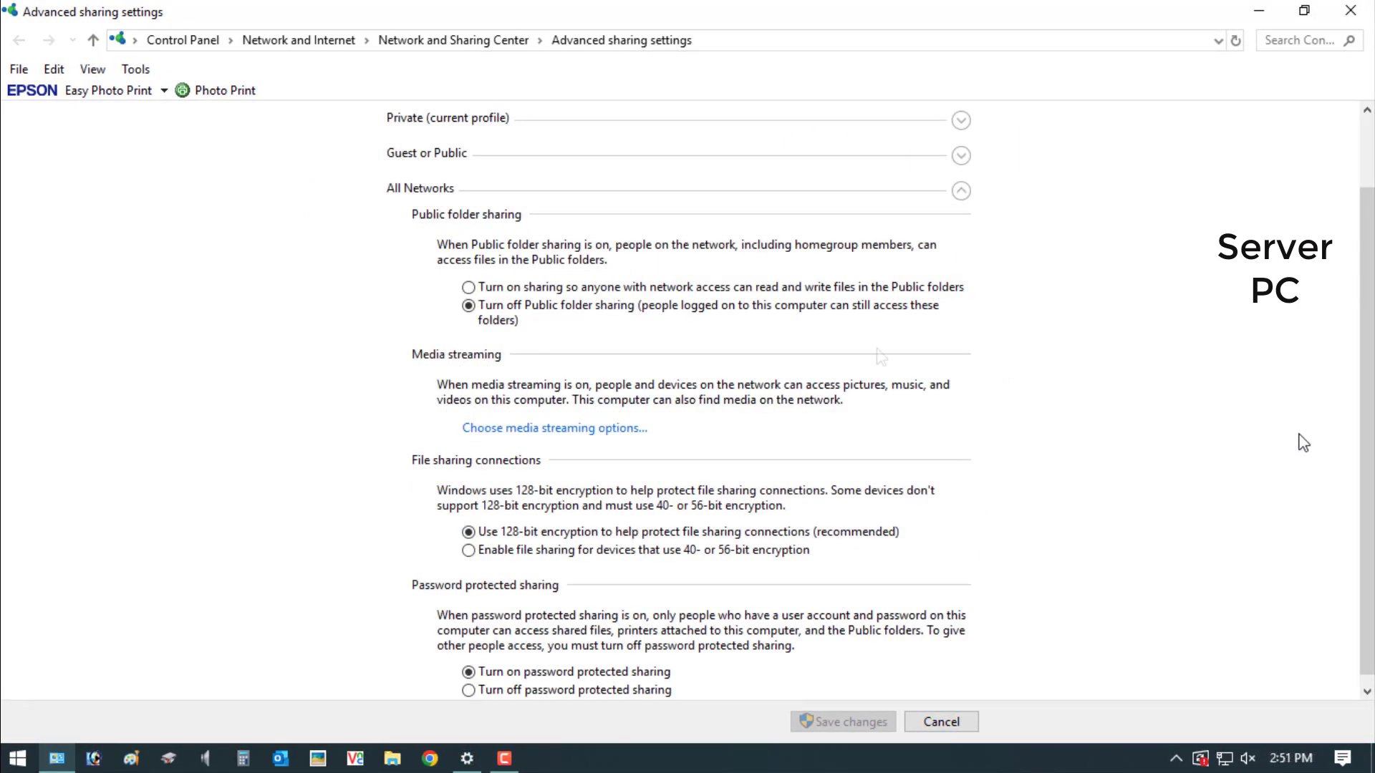
pyautogui.click(468, 288)
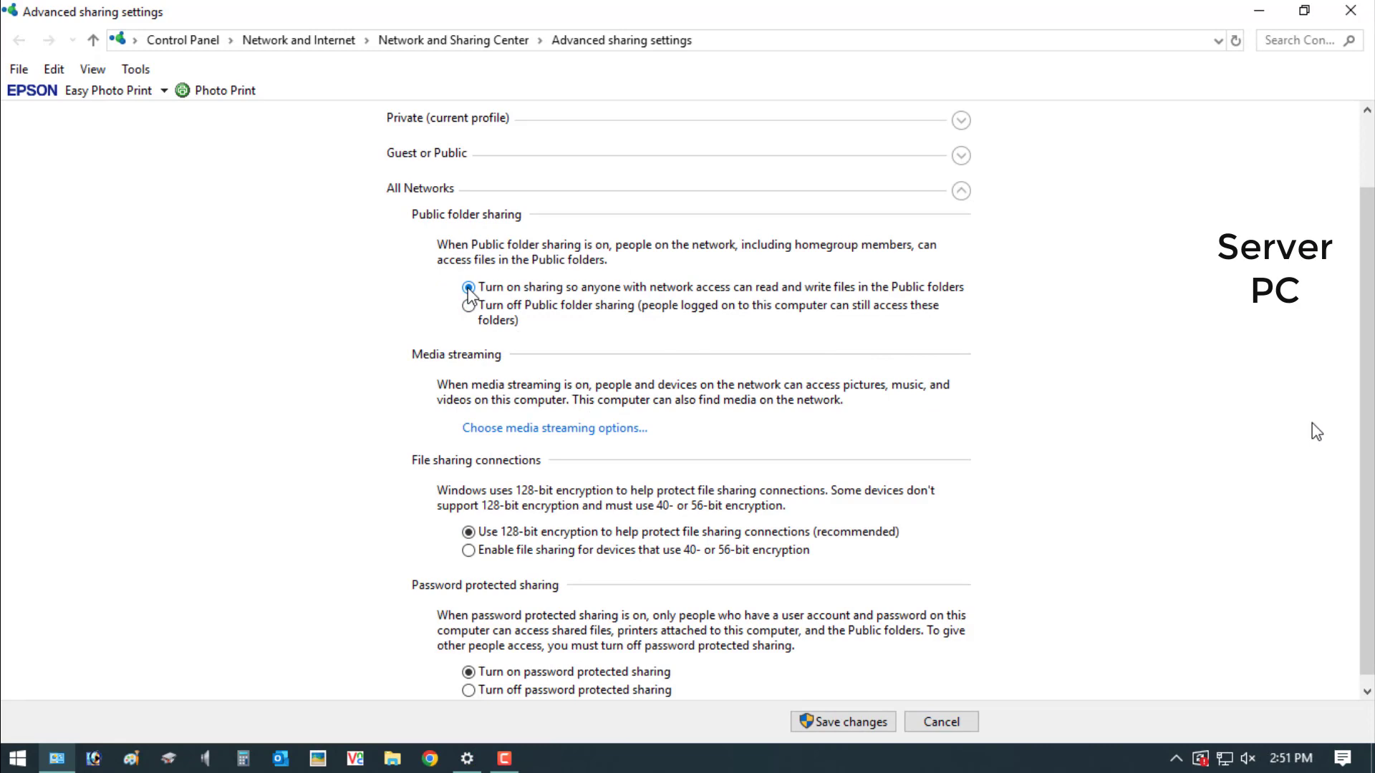
pyautogui.scroll(-1, 517, 616)
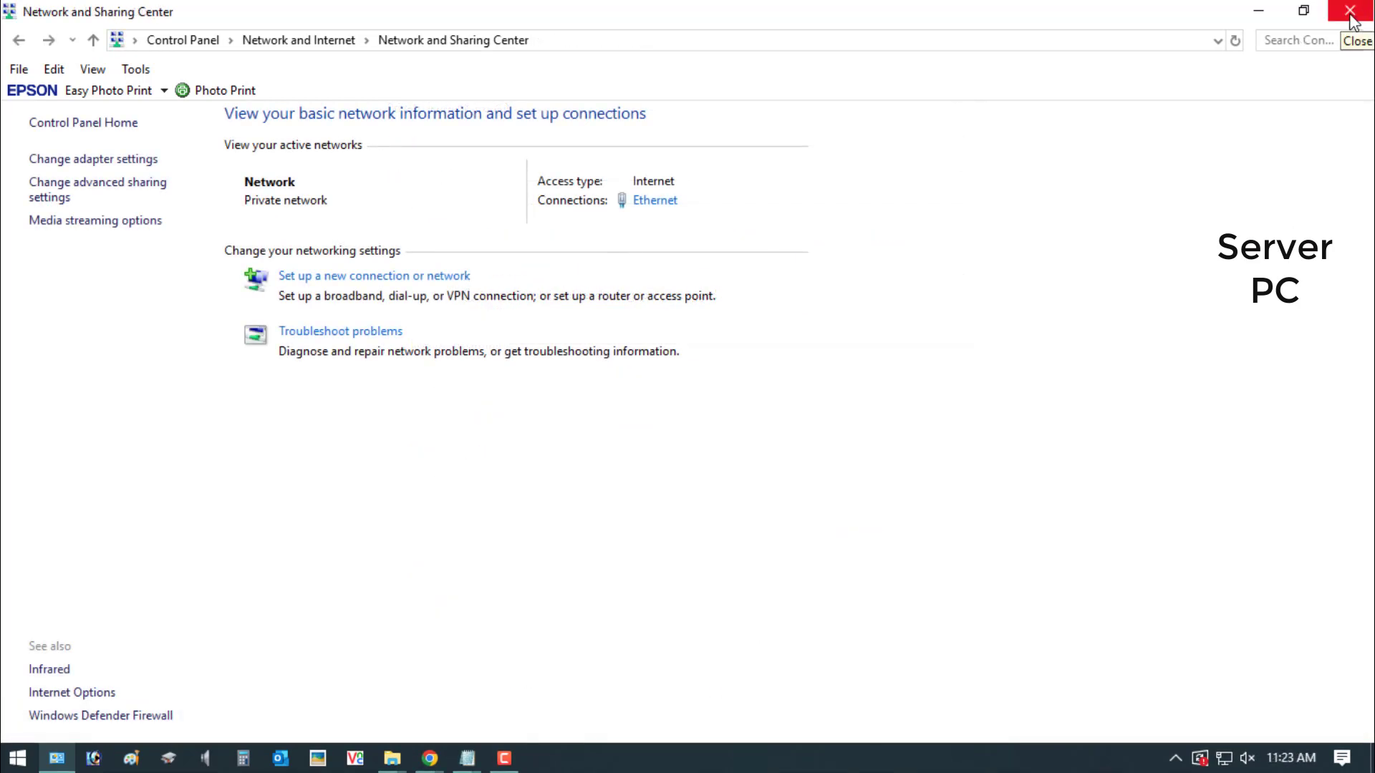
pyautogui.click(1351, 19)
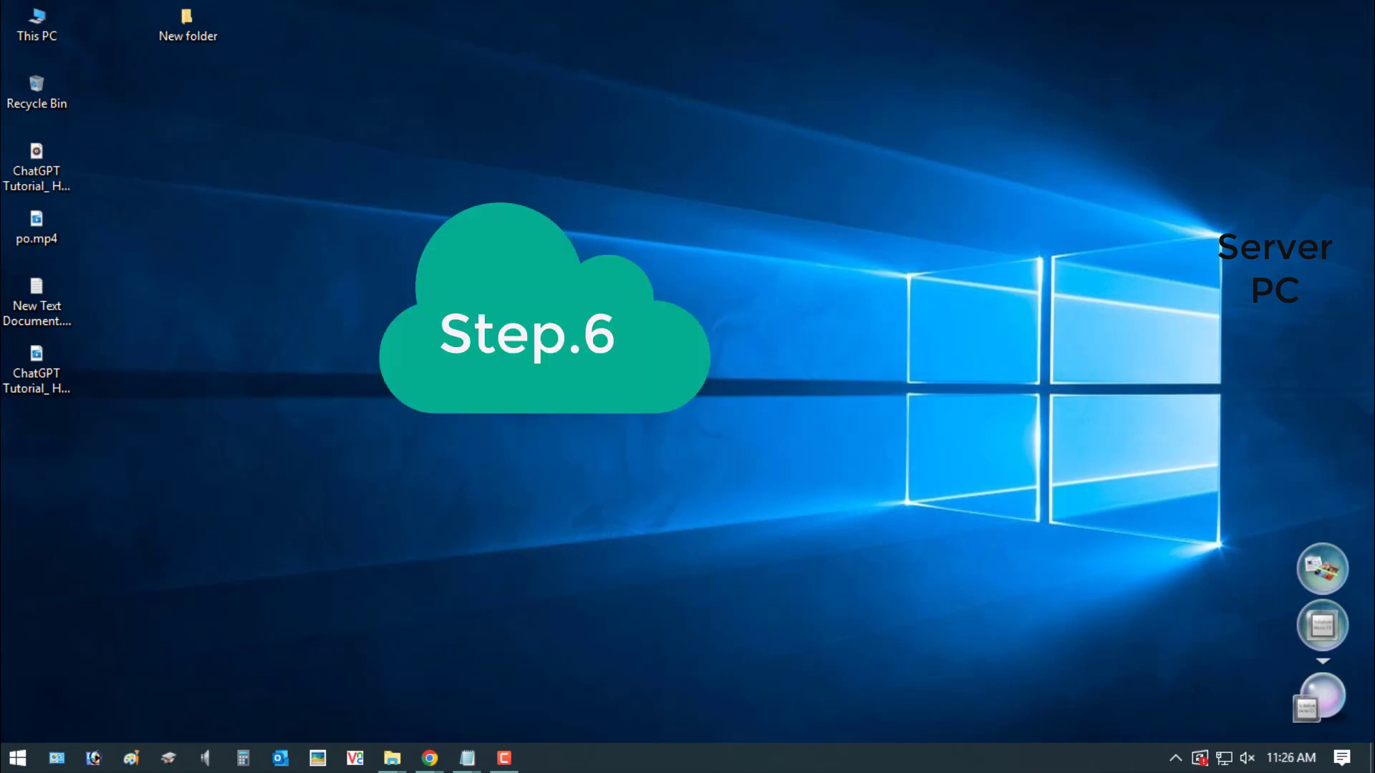
# Launch Registry Editor, collapse HKEY_LOCAL_MACHINE and expand HKEY_CURRENT_USER
pyautogui.click(16, 758)
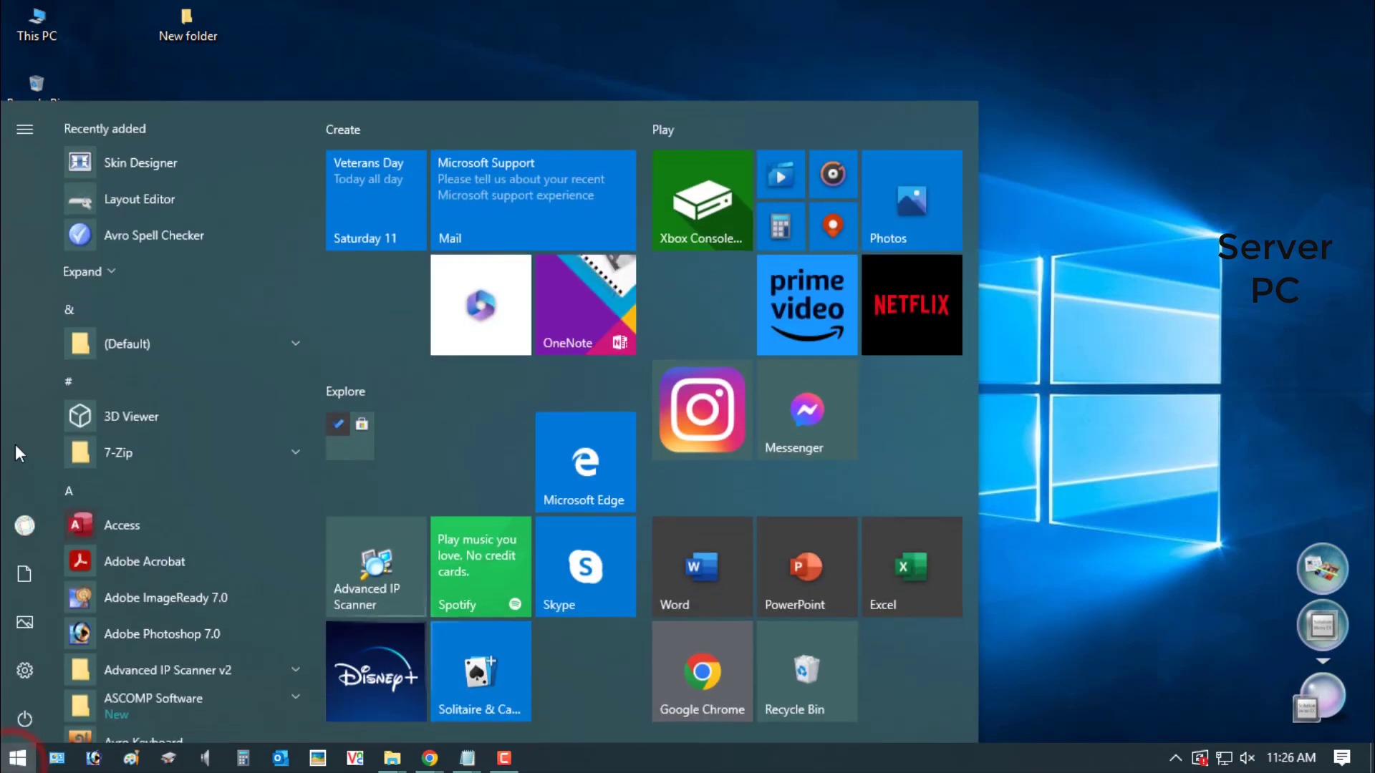
pyautogui.write('reg')
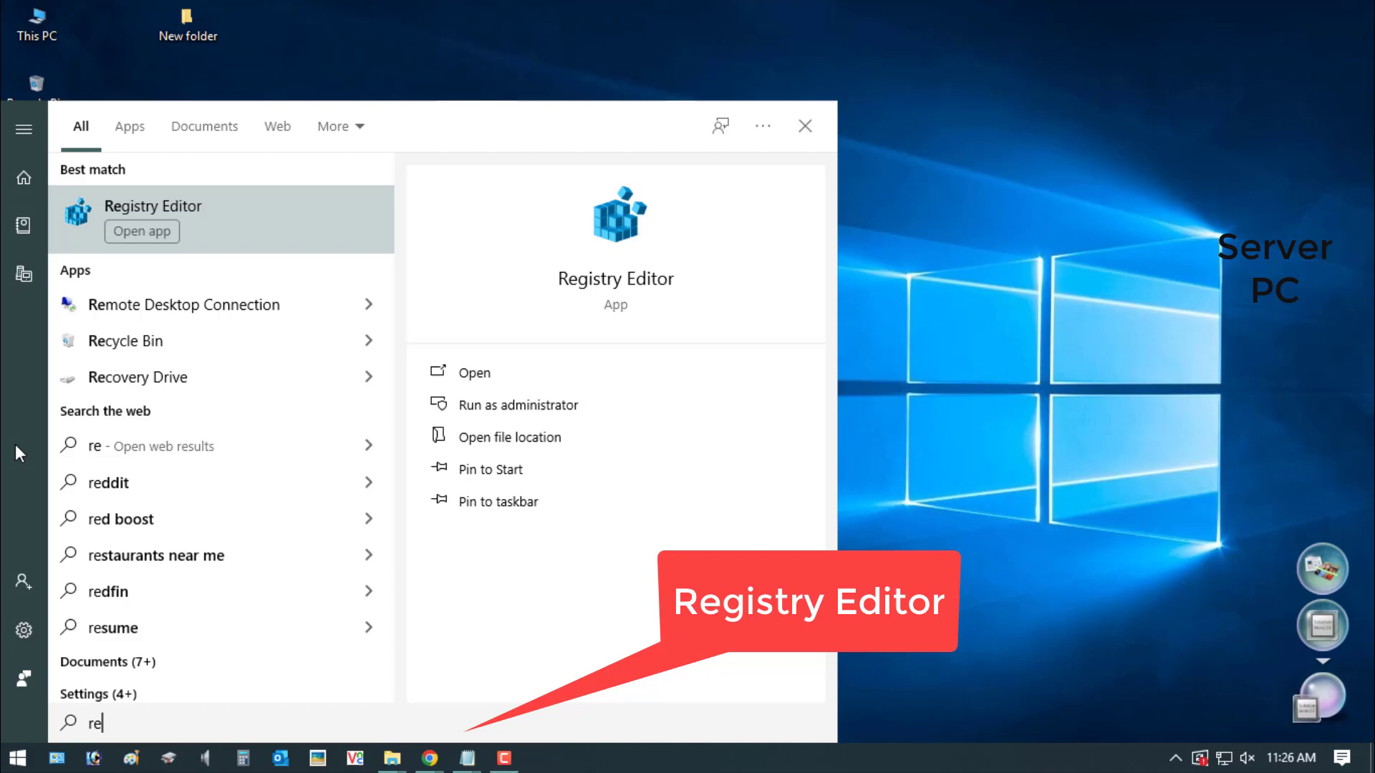
pyautogui.write('i')
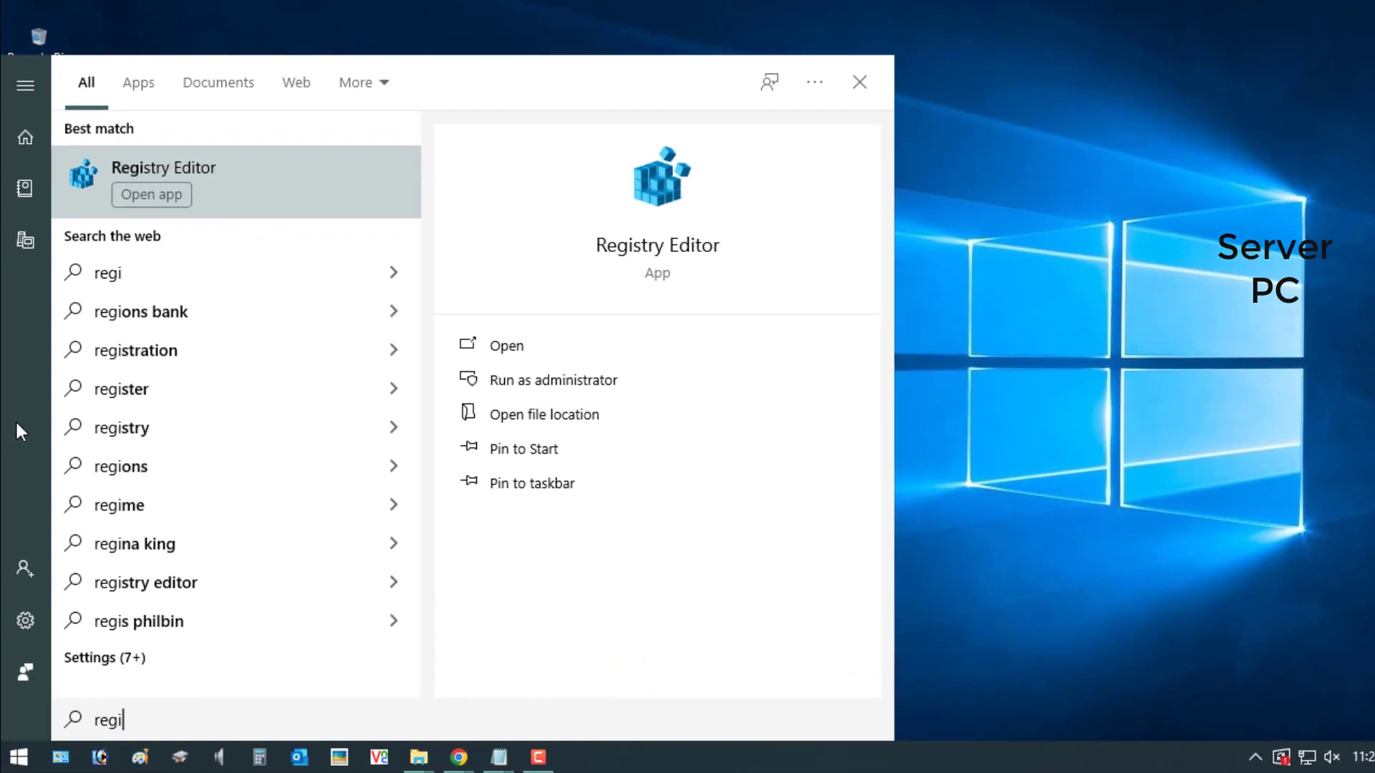
pyautogui.click(152, 173)
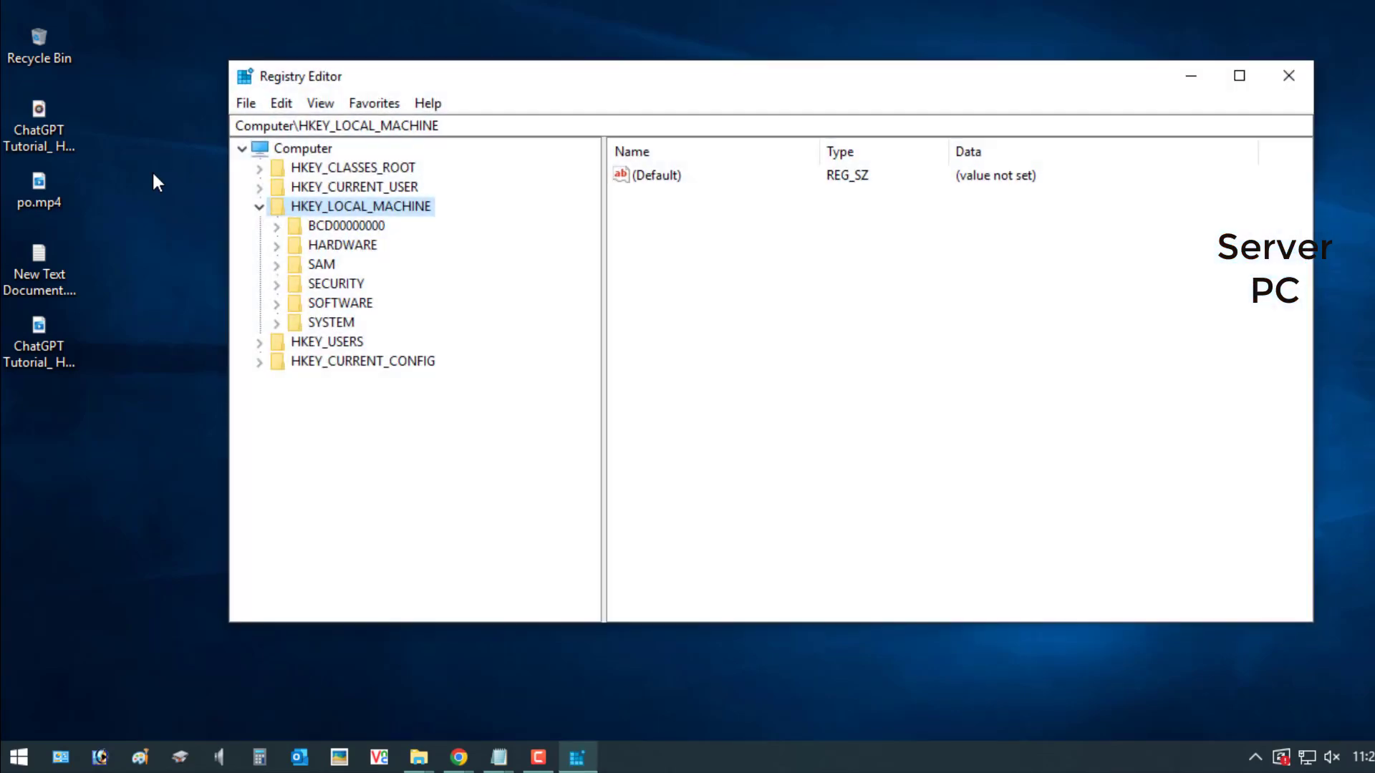
pyautogui.click(259, 207)
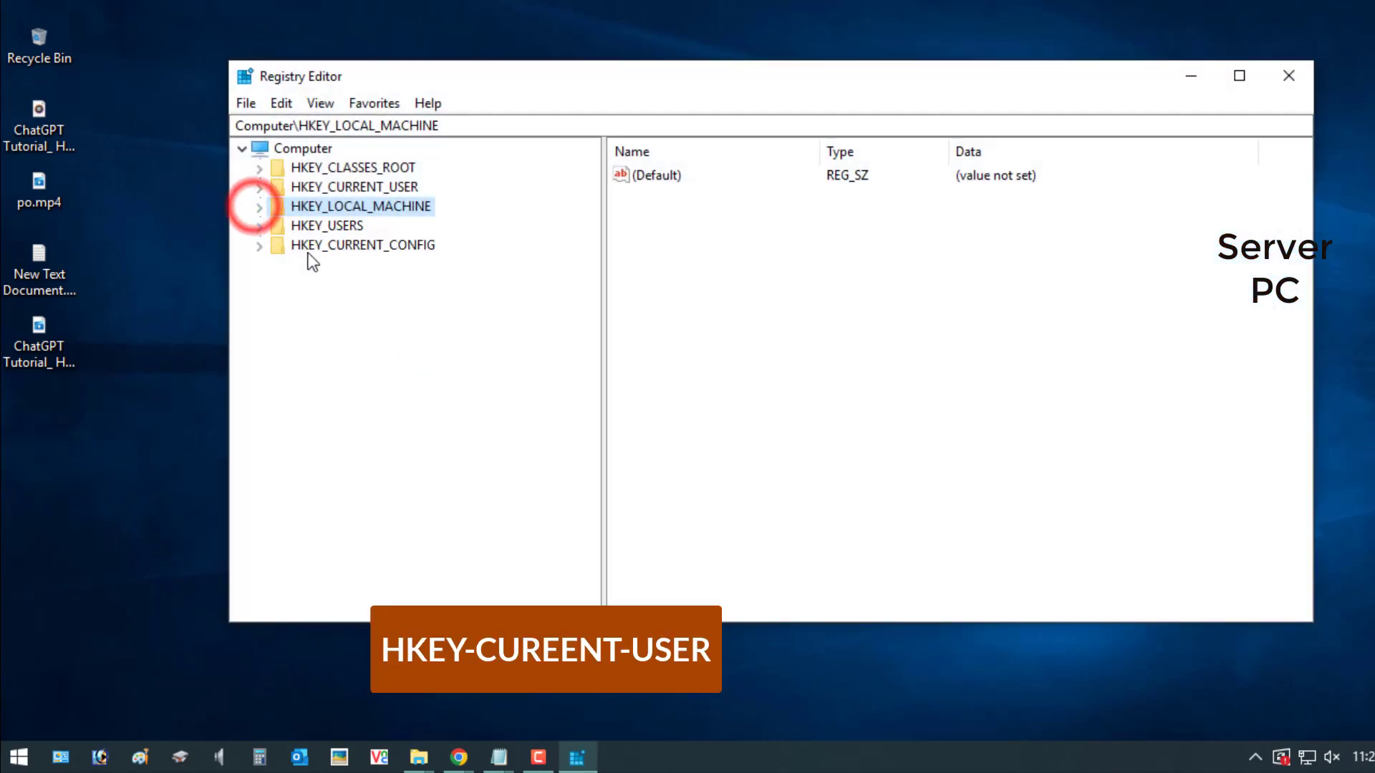
pyautogui.click(259, 188)
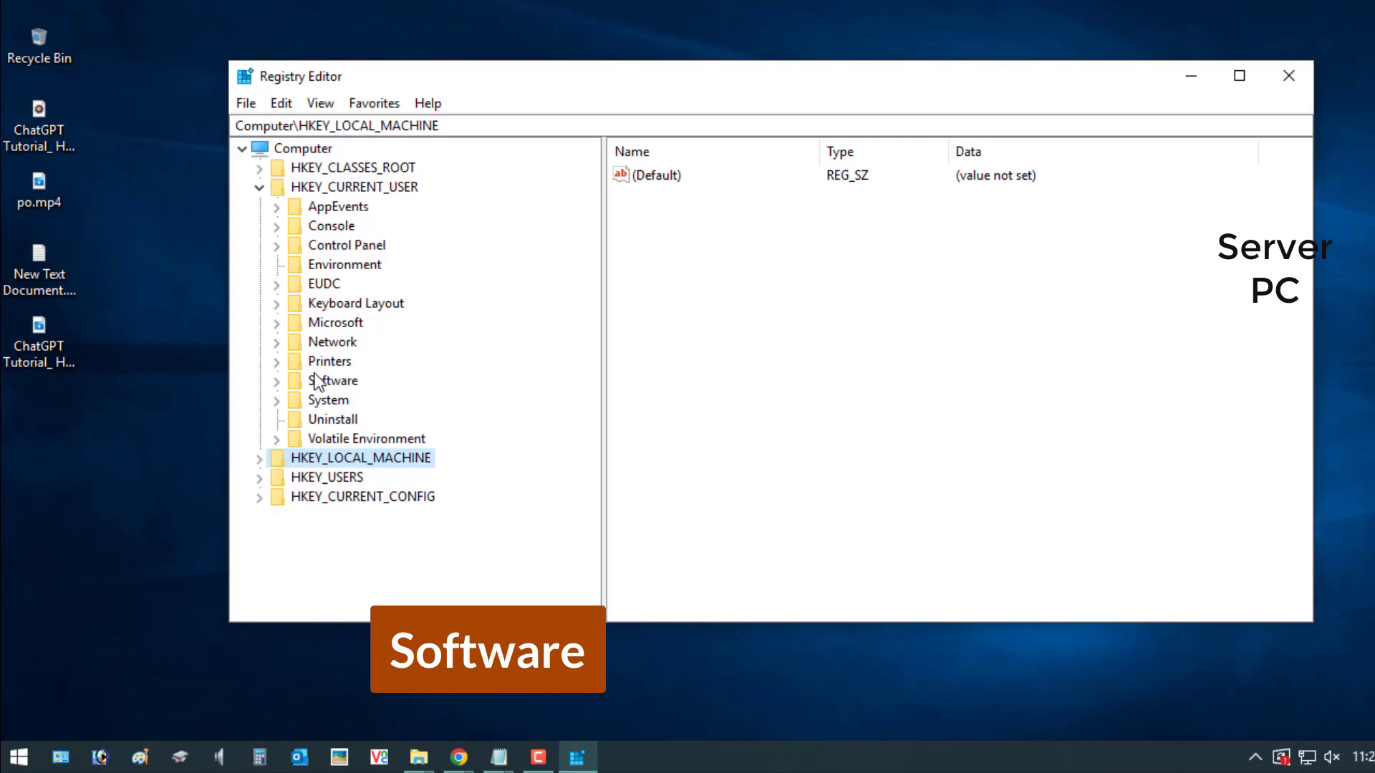
# Drill into Software\Microsoft\Windows NT\CurrentVersion and select the Windows key
pyautogui.click(277, 381)
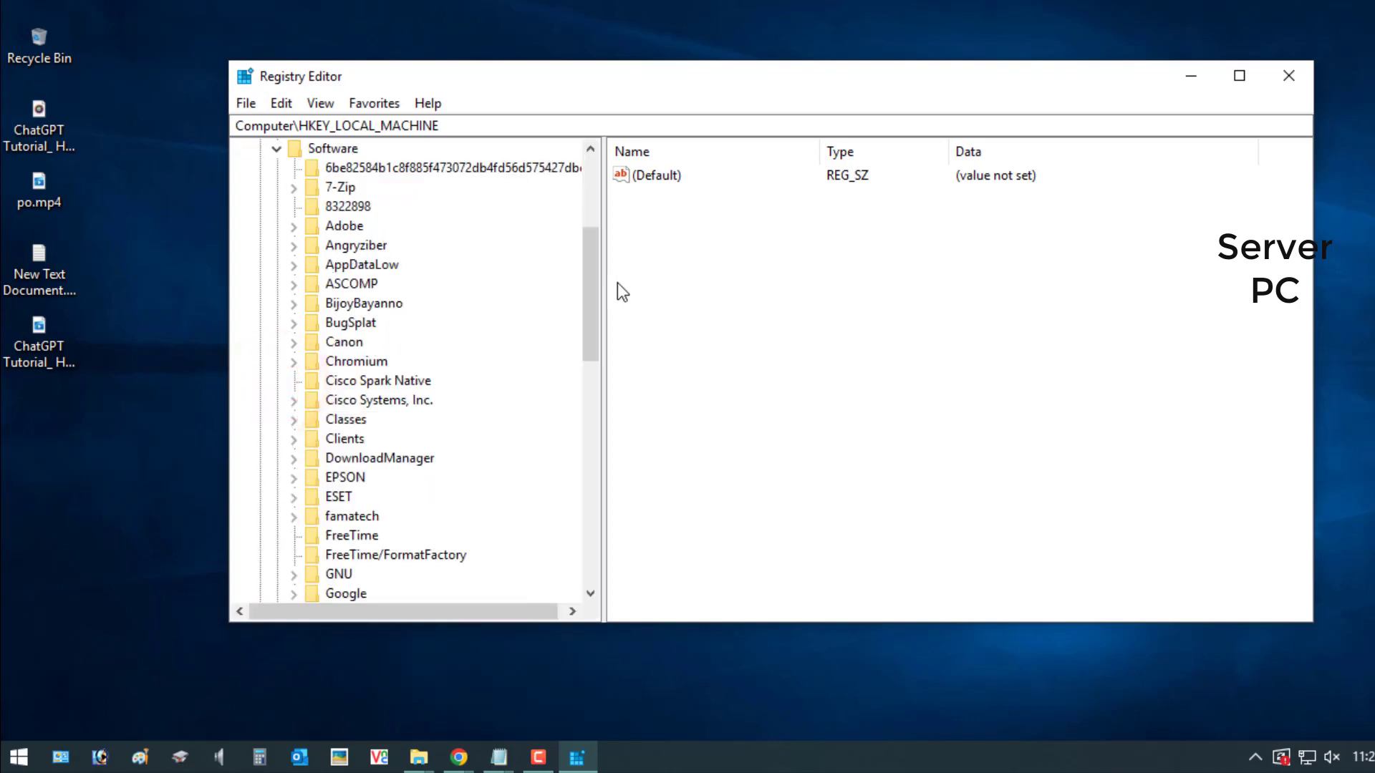
pyautogui.moveTo(592, 282); pyautogui.dragTo(592, 357)
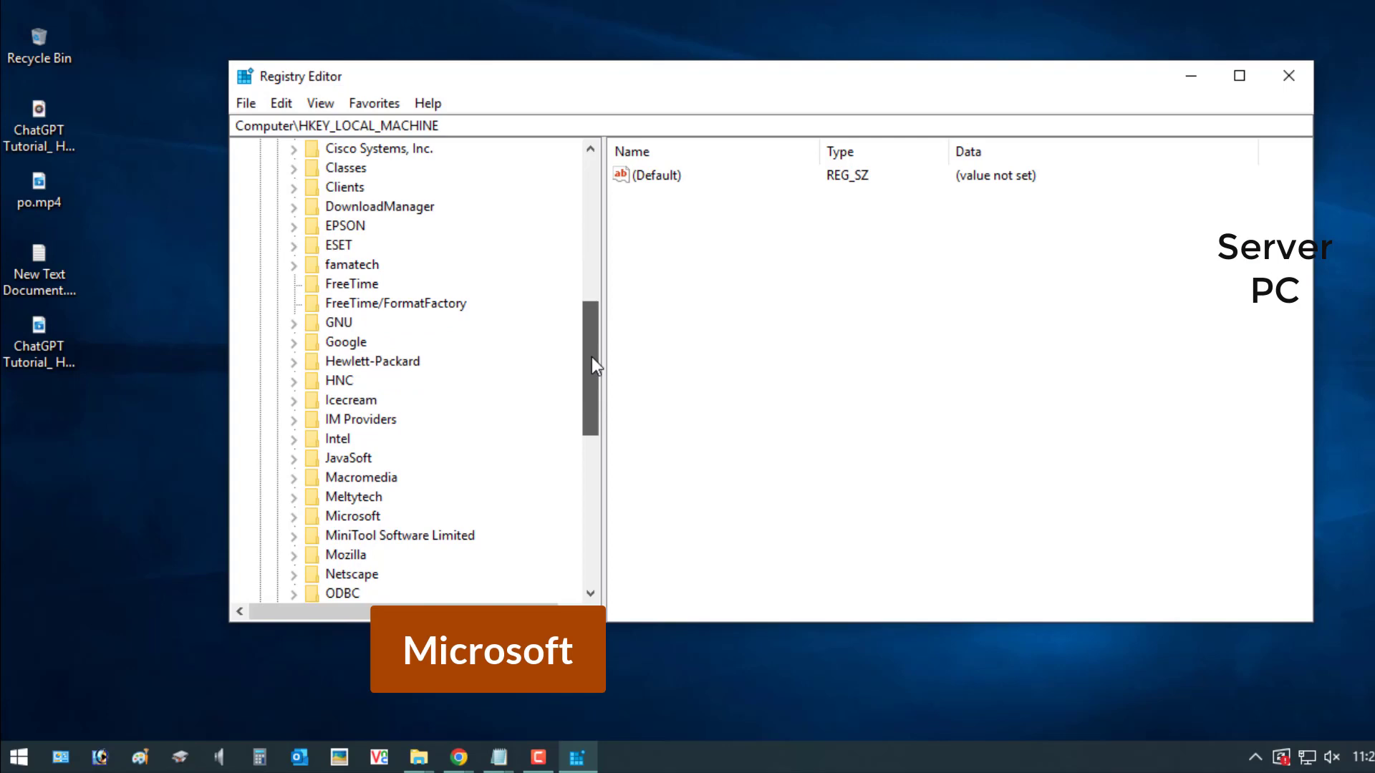
pyautogui.click(294, 516)
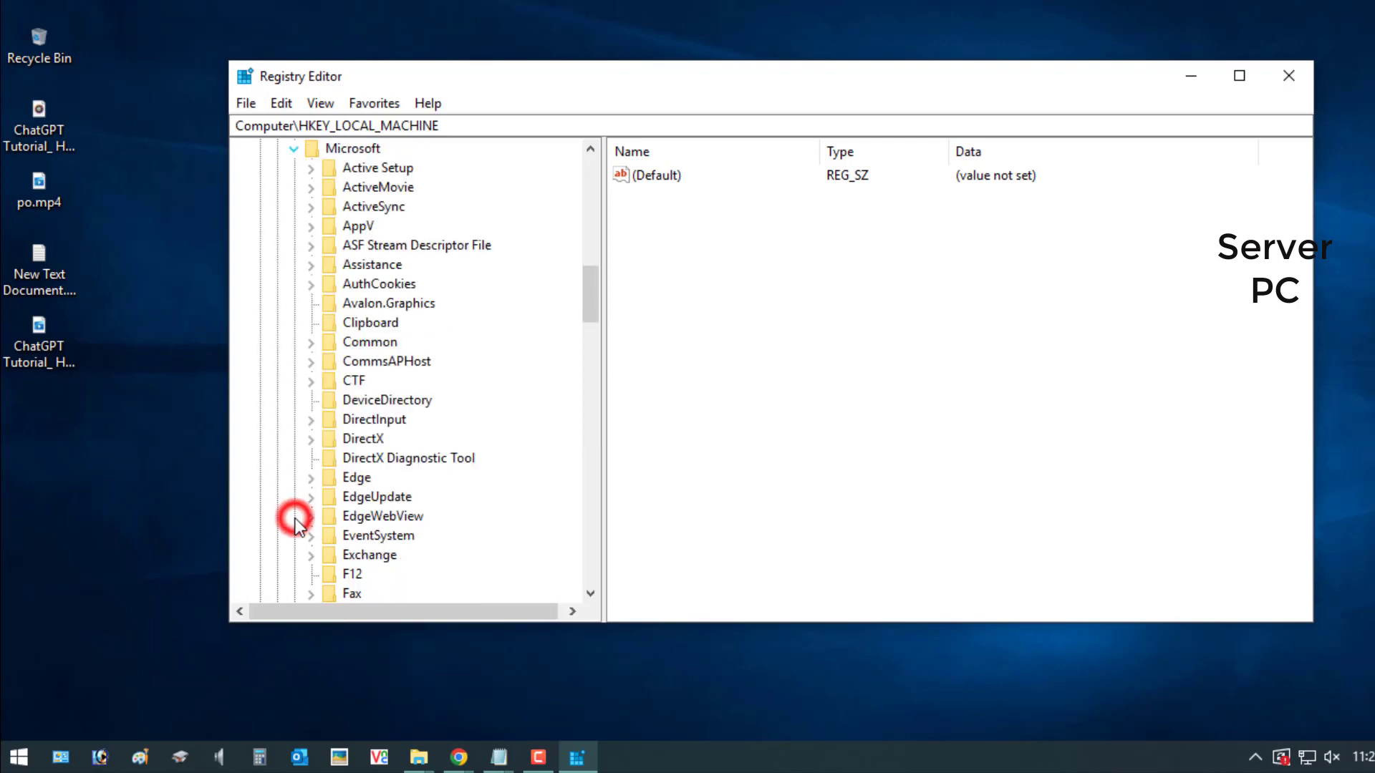
pyautogui.moveTo(590, 293); pyautogui.dragTo(588, 505)
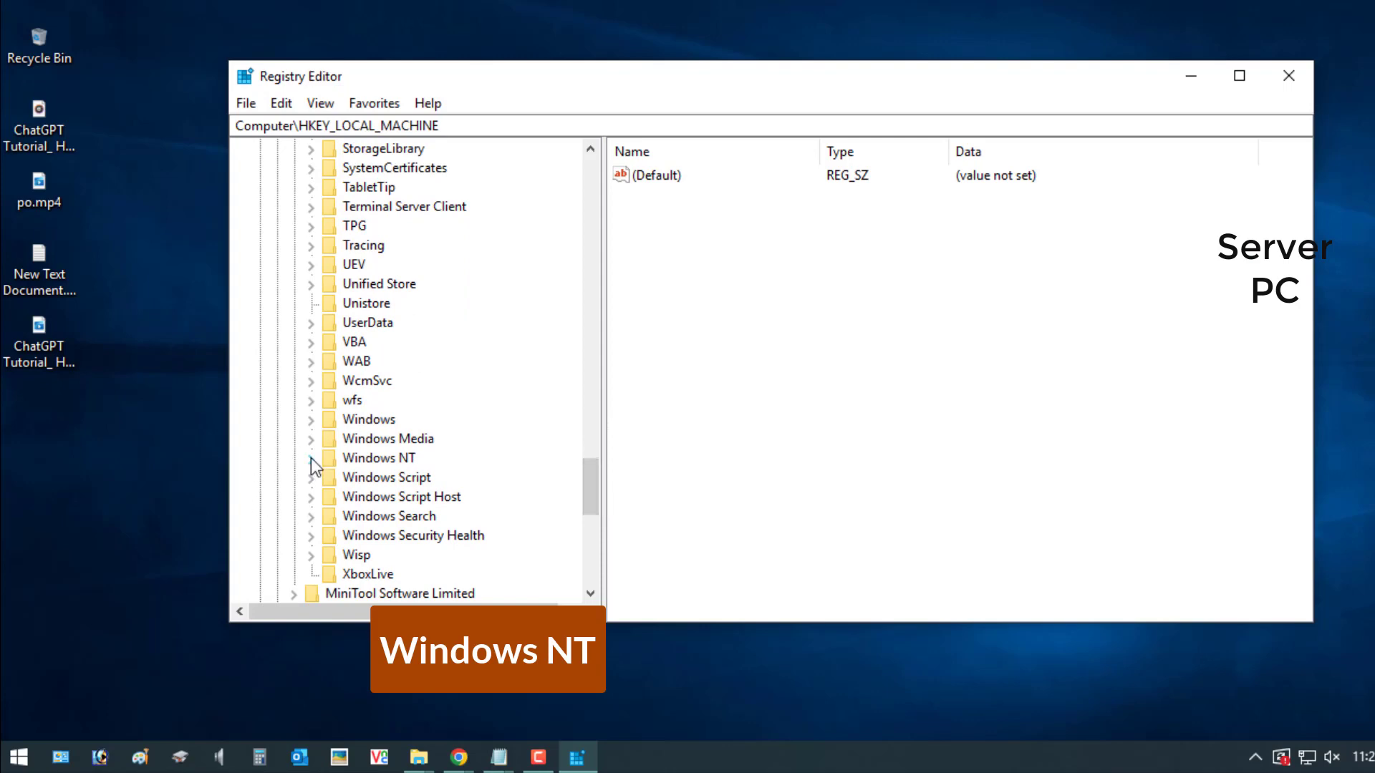
pyautogui.click(311, 458)
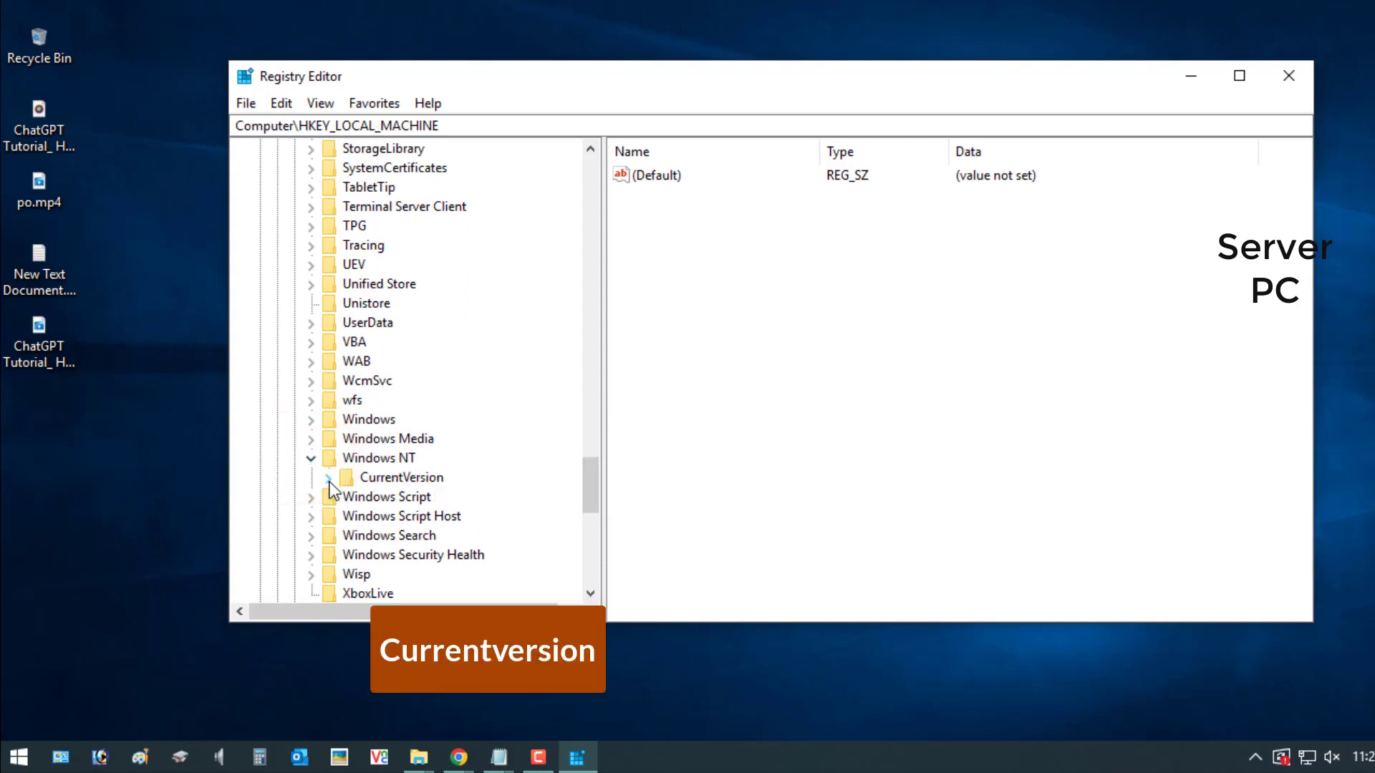
pyautogui.click(328, 478)
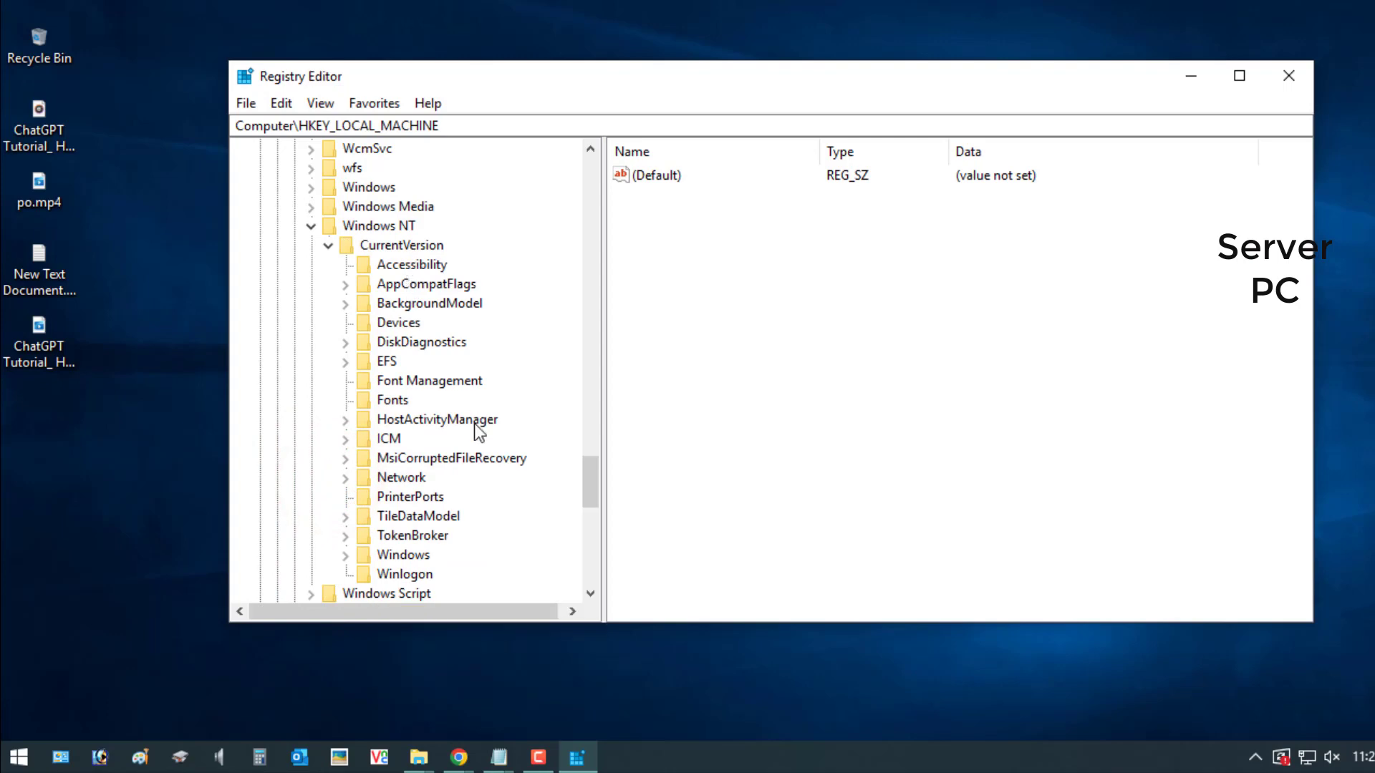
pyautogui.moveTo(583, 475); pyautogui.dragTo(583, 492)
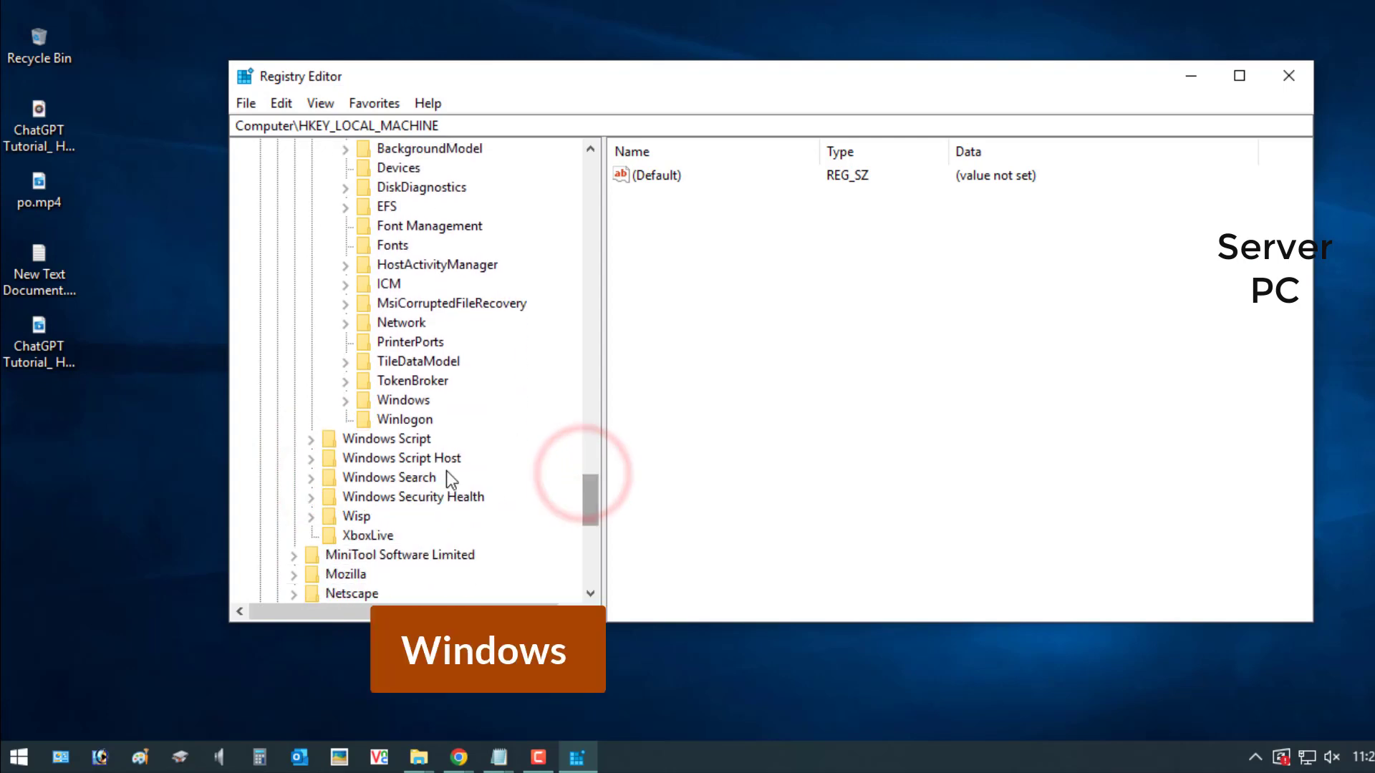
pyautogui.click(414, 400)
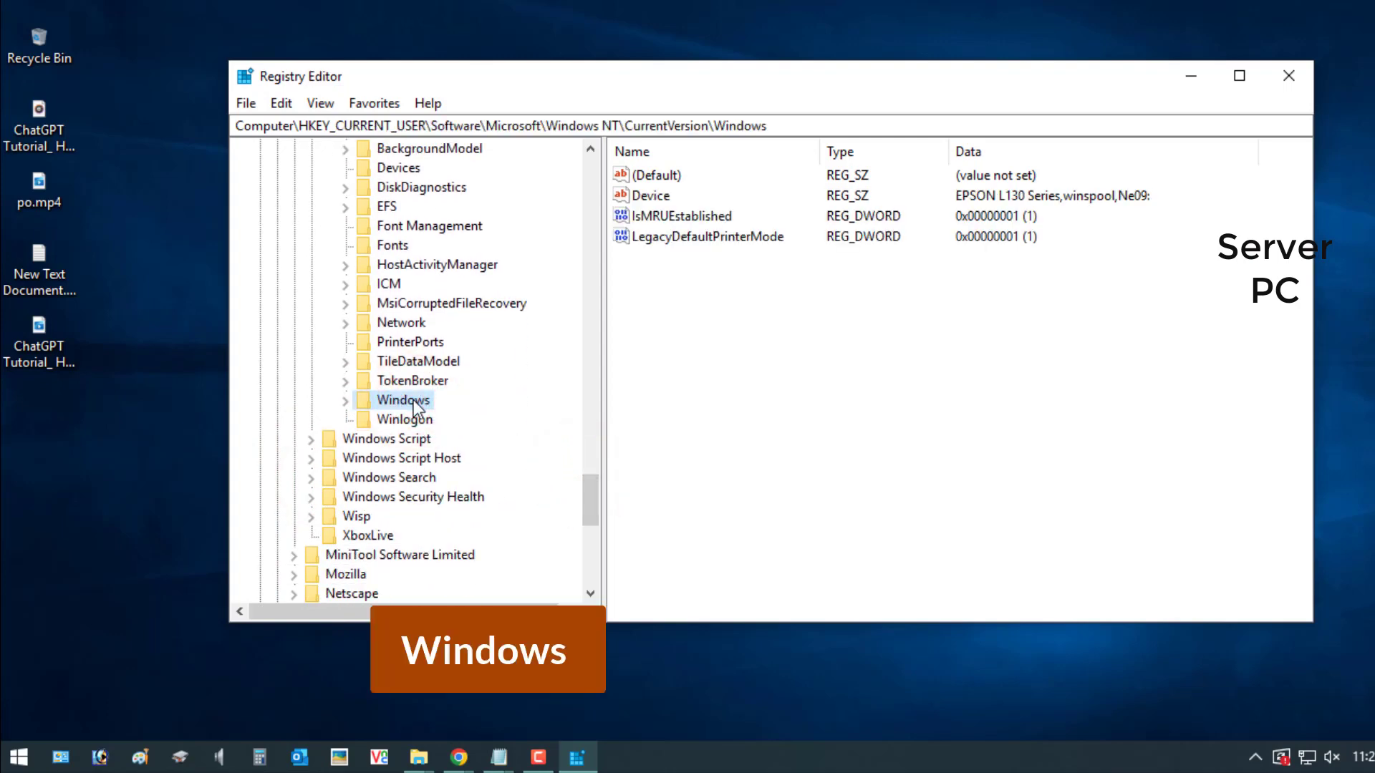
# Open the Windows key's Permissions and add the Everyone group
pyautogui.rightClick(413, 400)
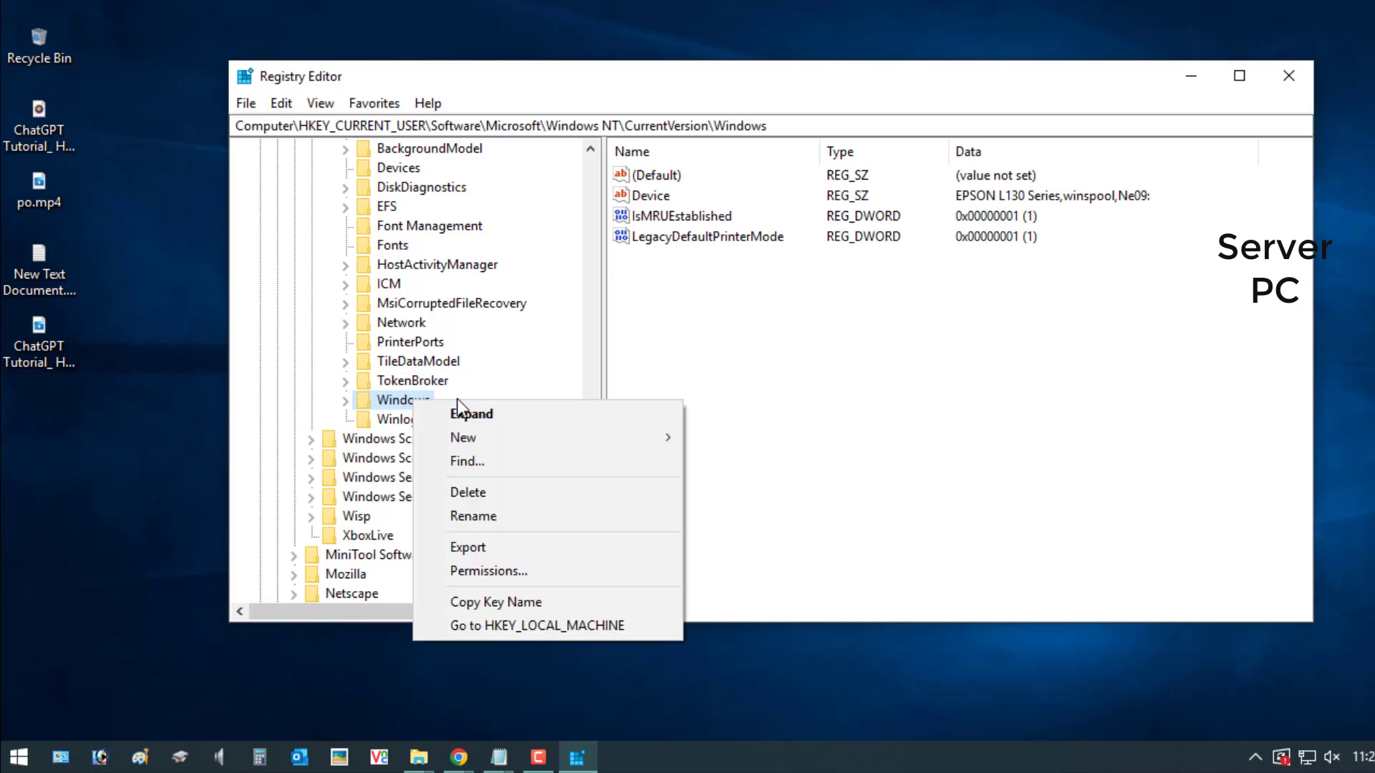
pyautogui.click(504, 573)
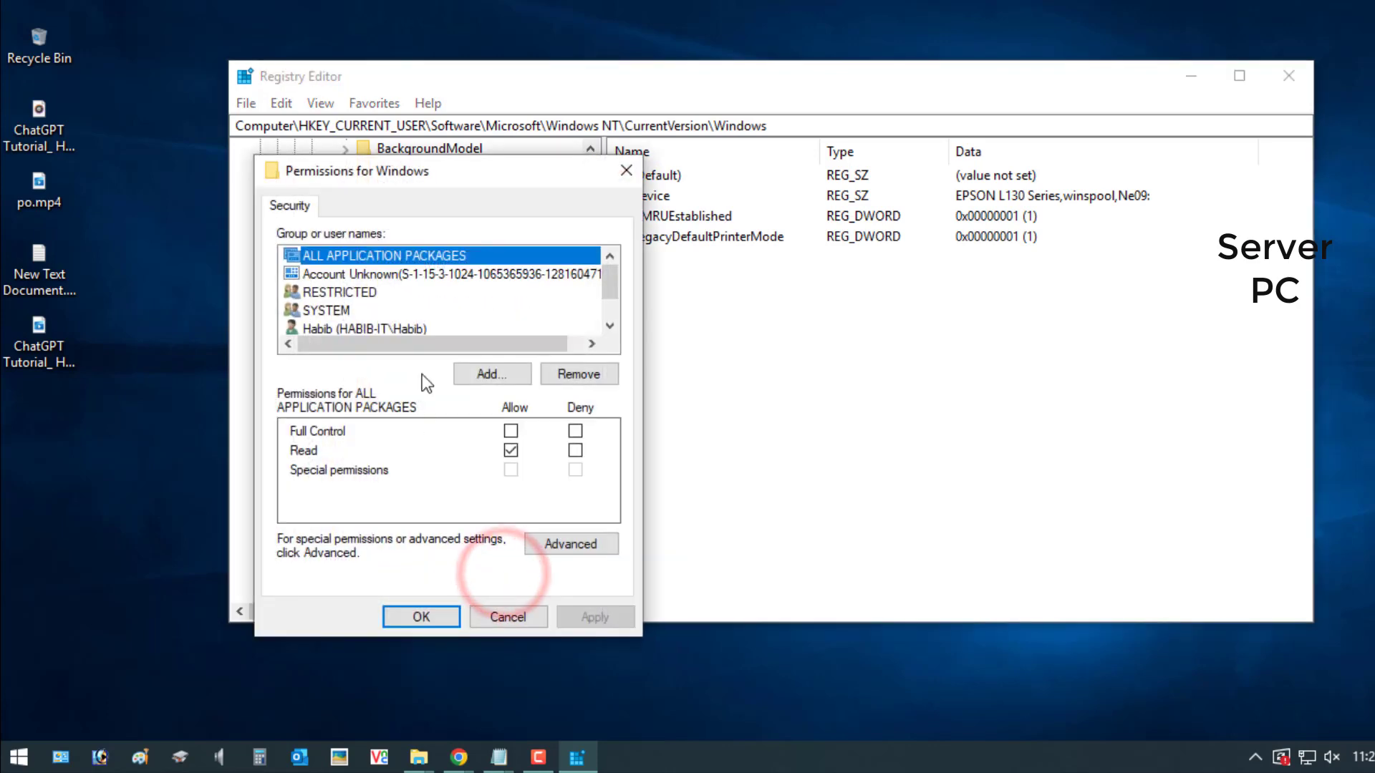
pyautogui.moveTo(609, 277)
pyautogui.mouseDown()
pyautogui.moveTo(609, 299)
pyautogui.moveTo(611, 262)
pyautogui.mouseUp()
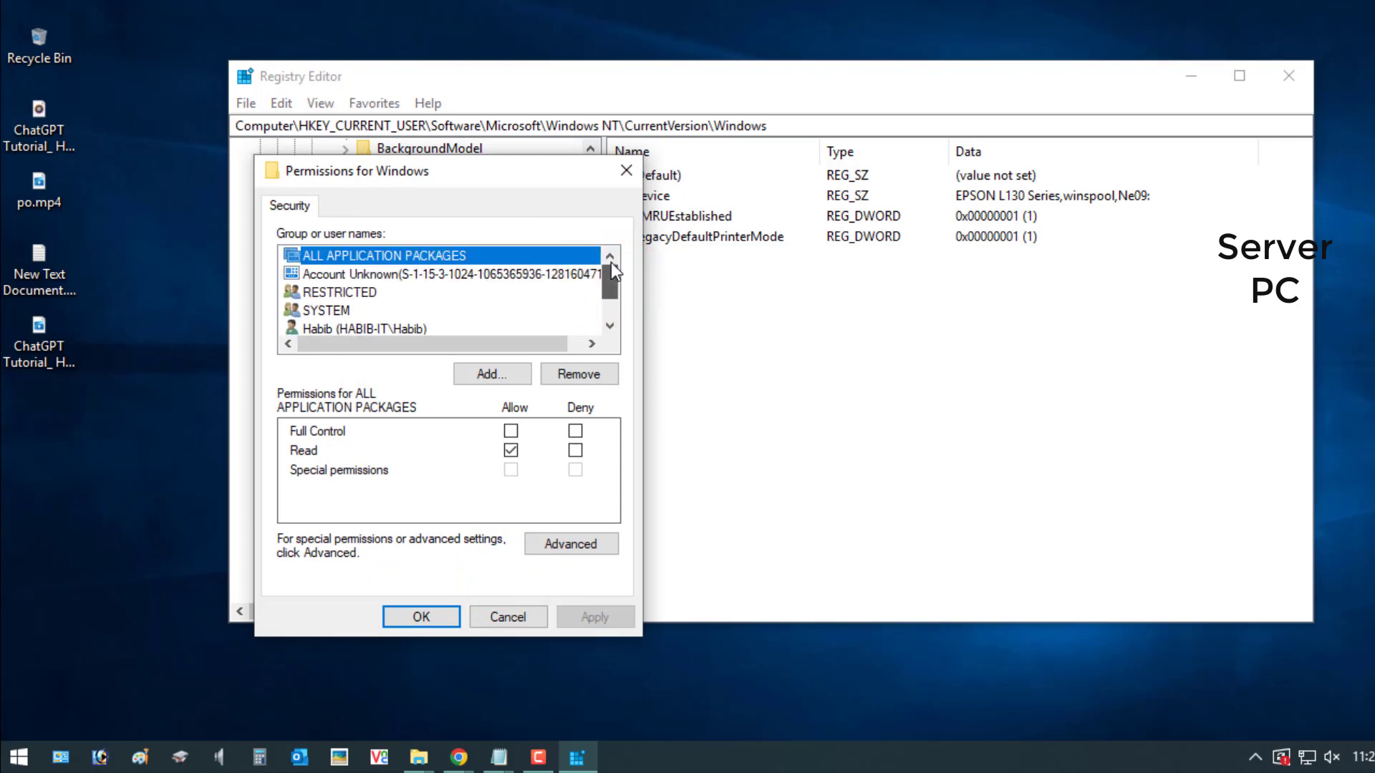
pyautogui.click(491, 372)
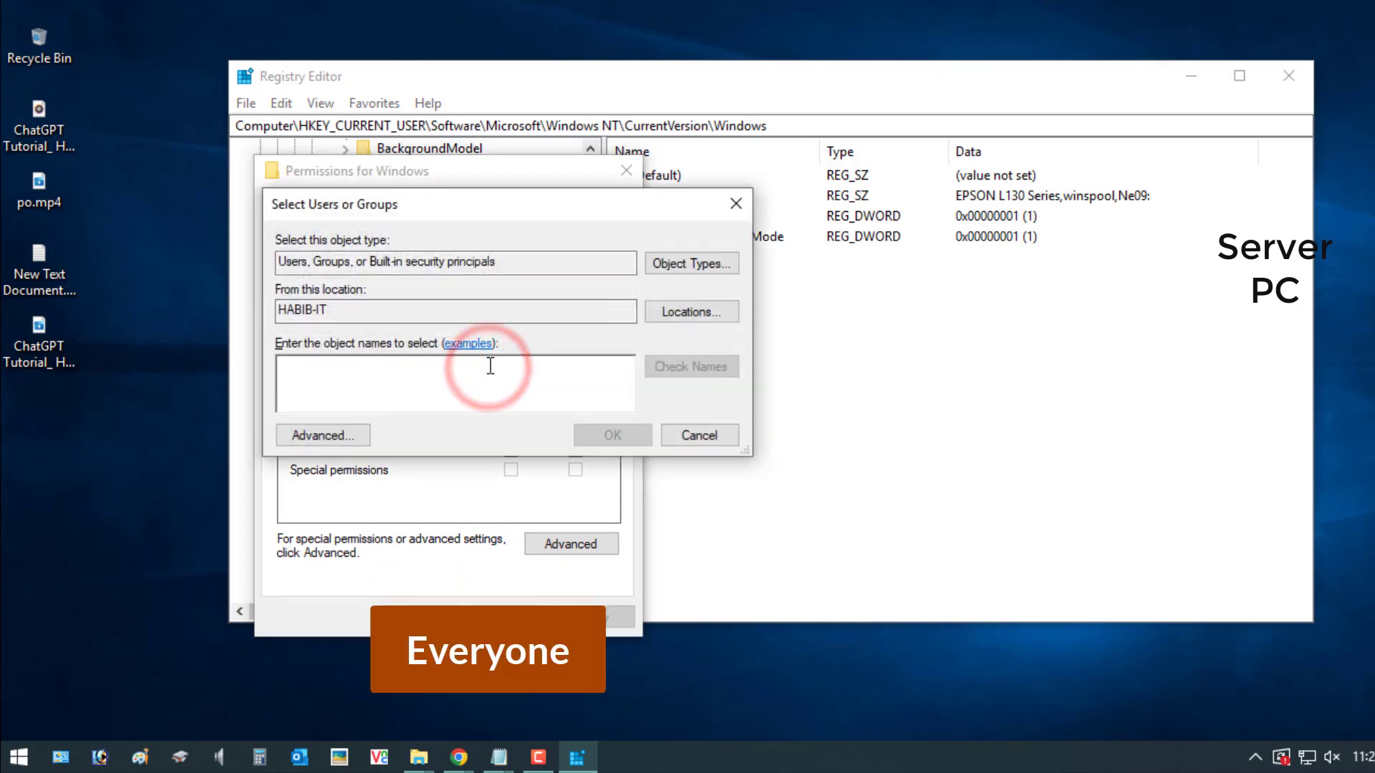
pyautogui.write('e')
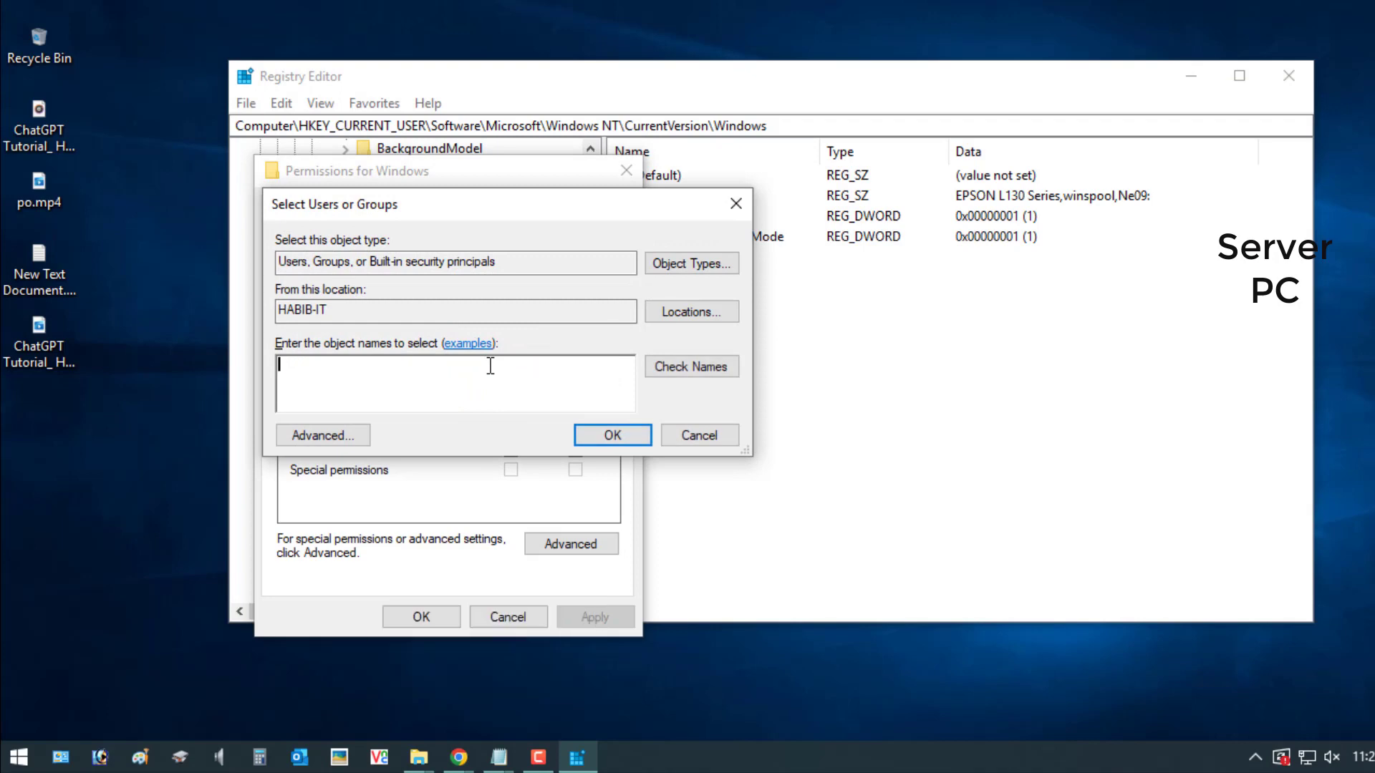
pyautogui.press('BackSpace')
pyautogui.write('Everyone')
pyautogui.click(613, 435)
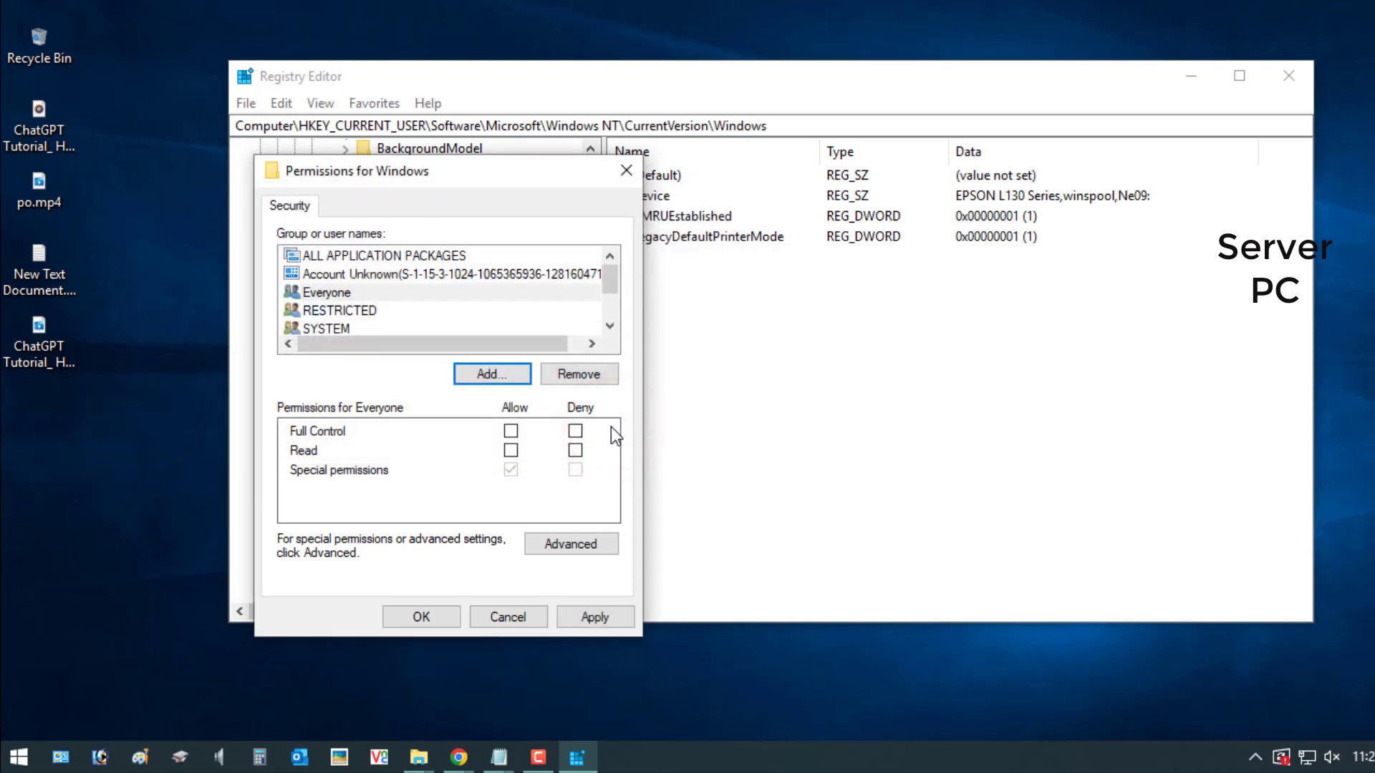
# Allow Everyone Full Control, apply and confirm, then close Registry Editor
pyautogui.click(330, 293)
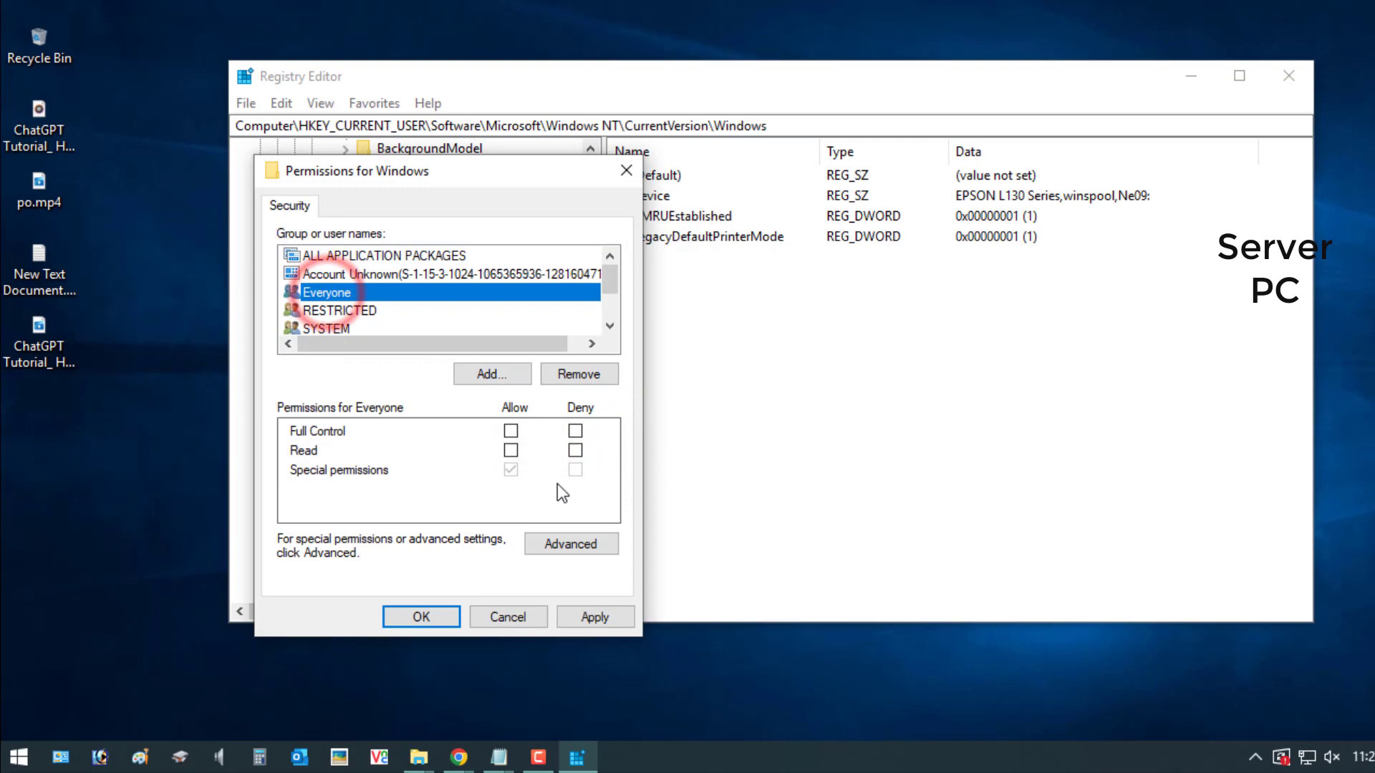
pyautogui.click(510, 431)
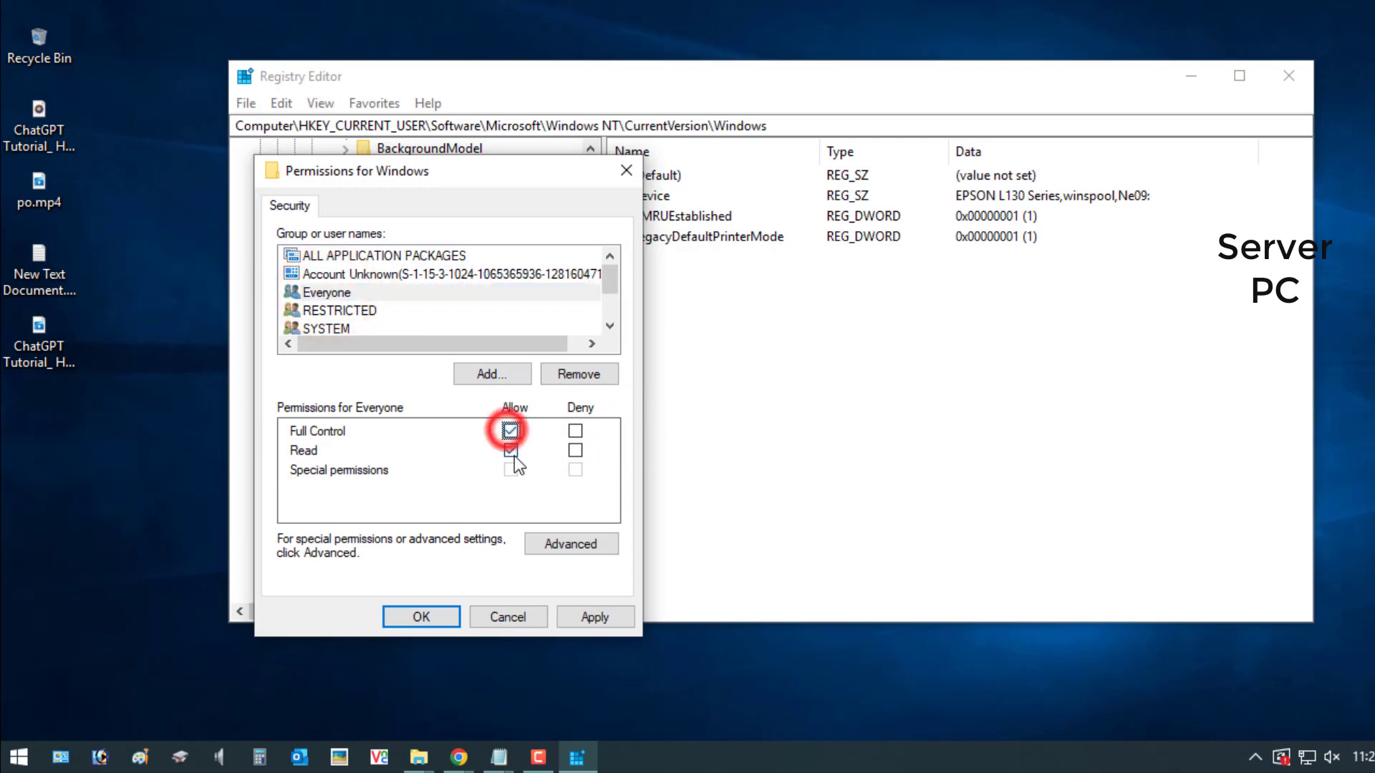
pyautogui.click(603, 618)
pyautogui.click(420, 616)
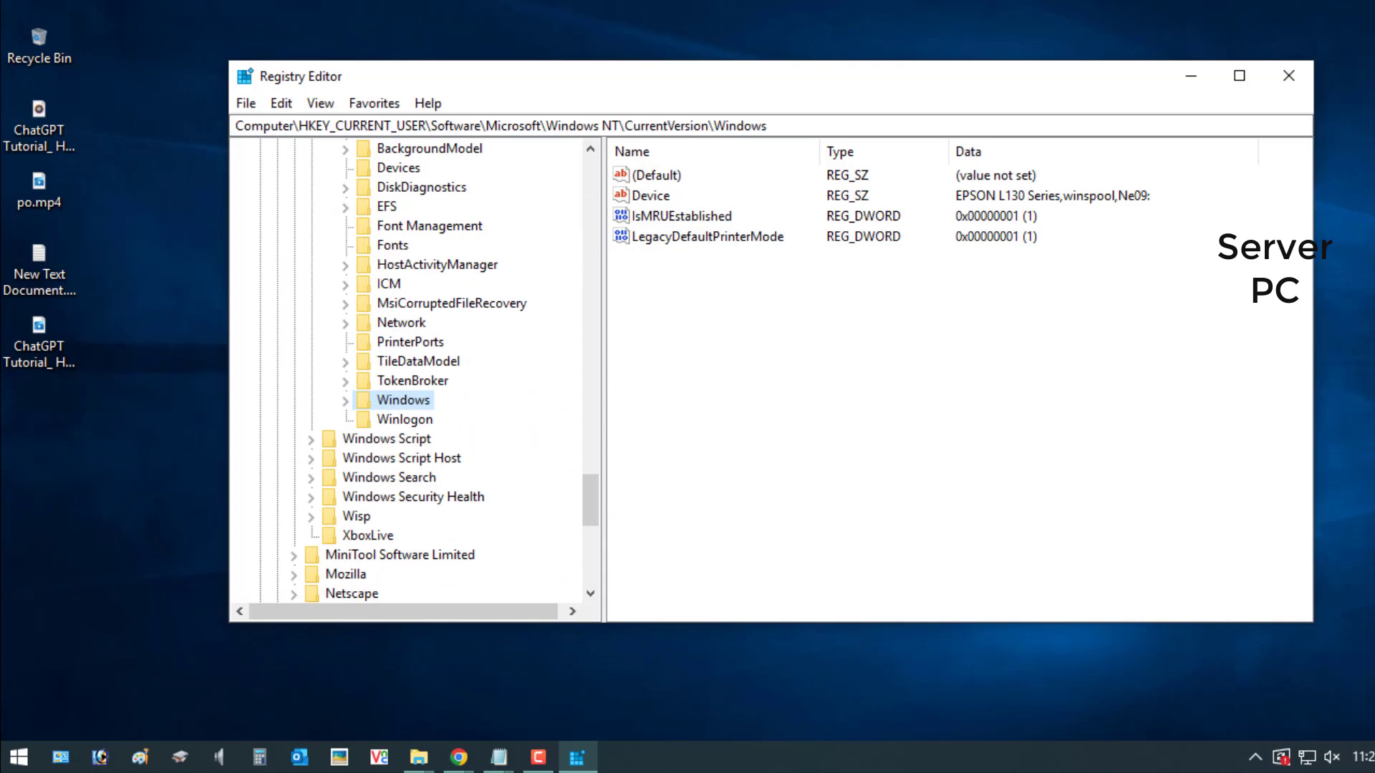
pyautogui.click(1288, 75)
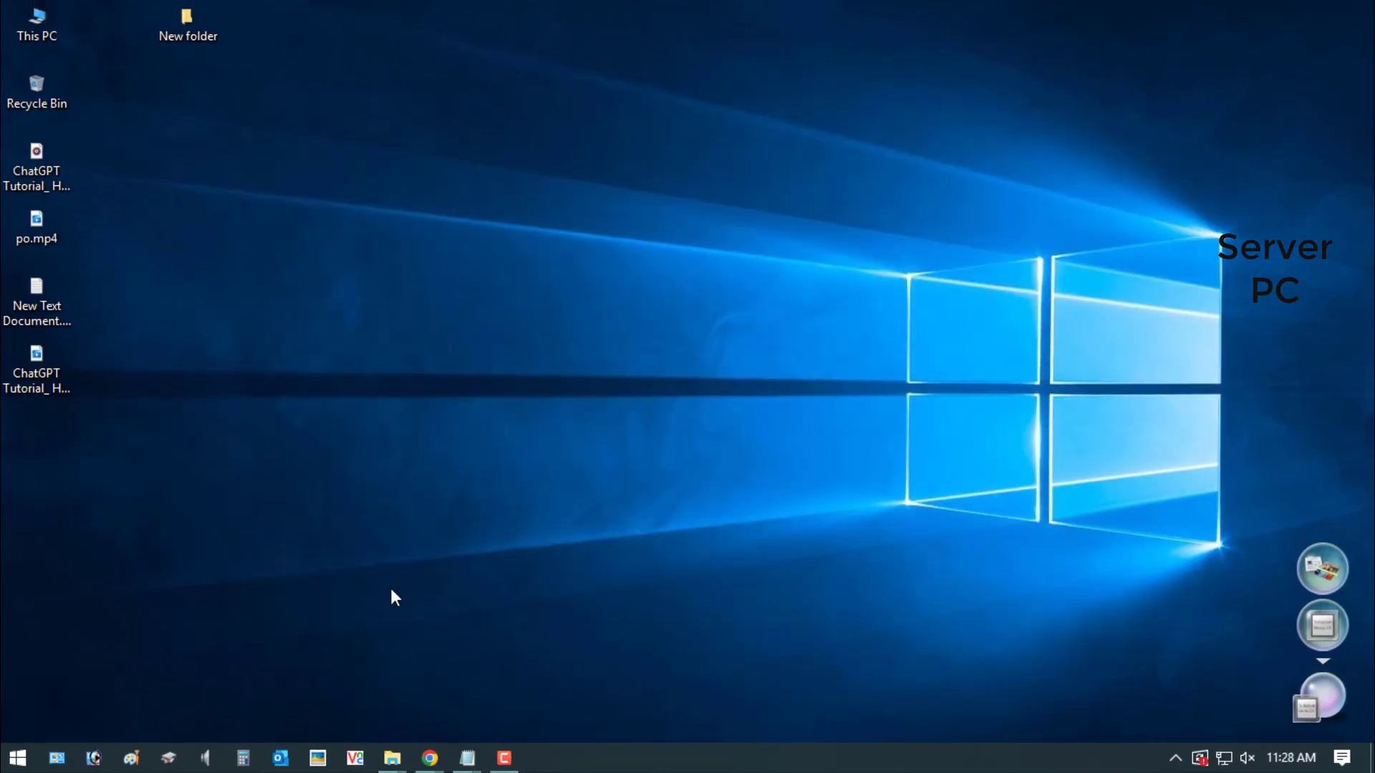
# Show the server's Start menu power options for a restart
pyautogui.click(17, 757)
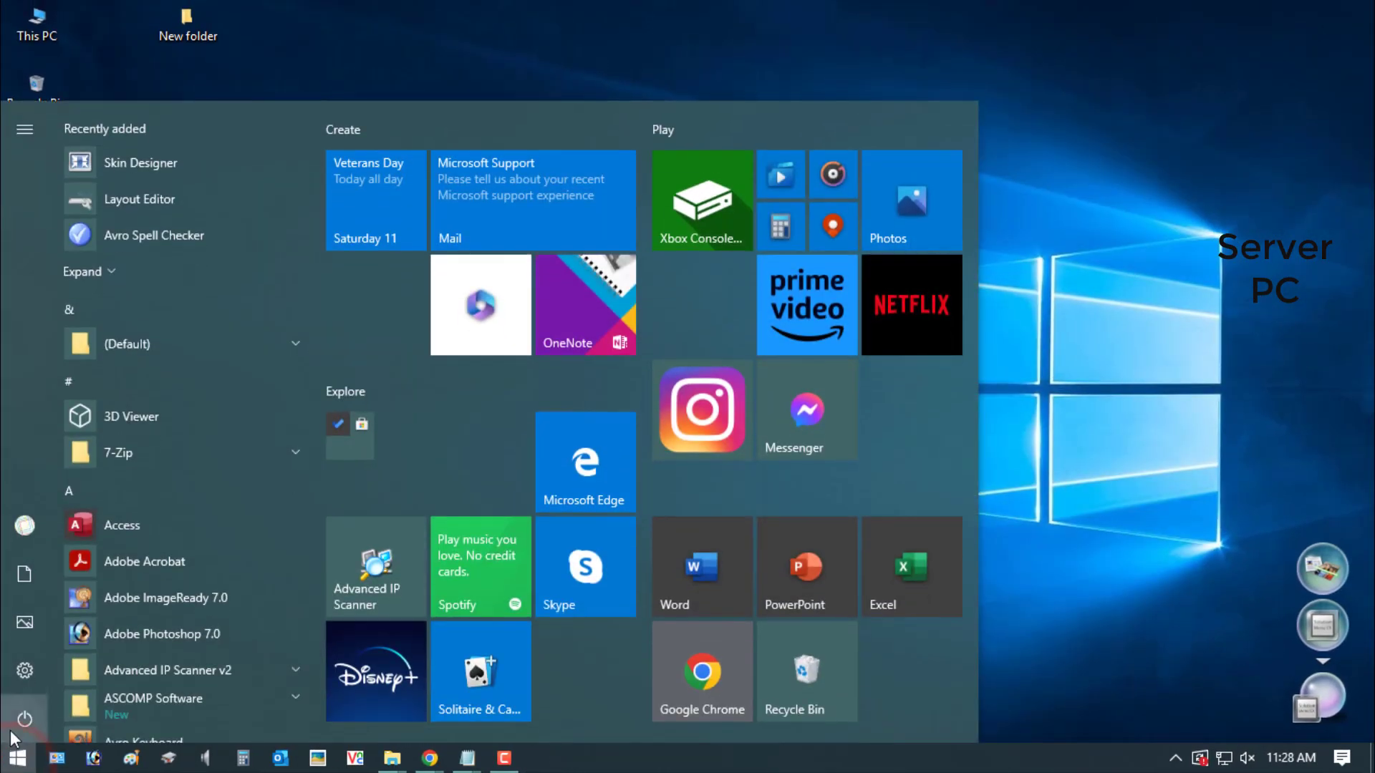
pyautogui.click(16, 718)
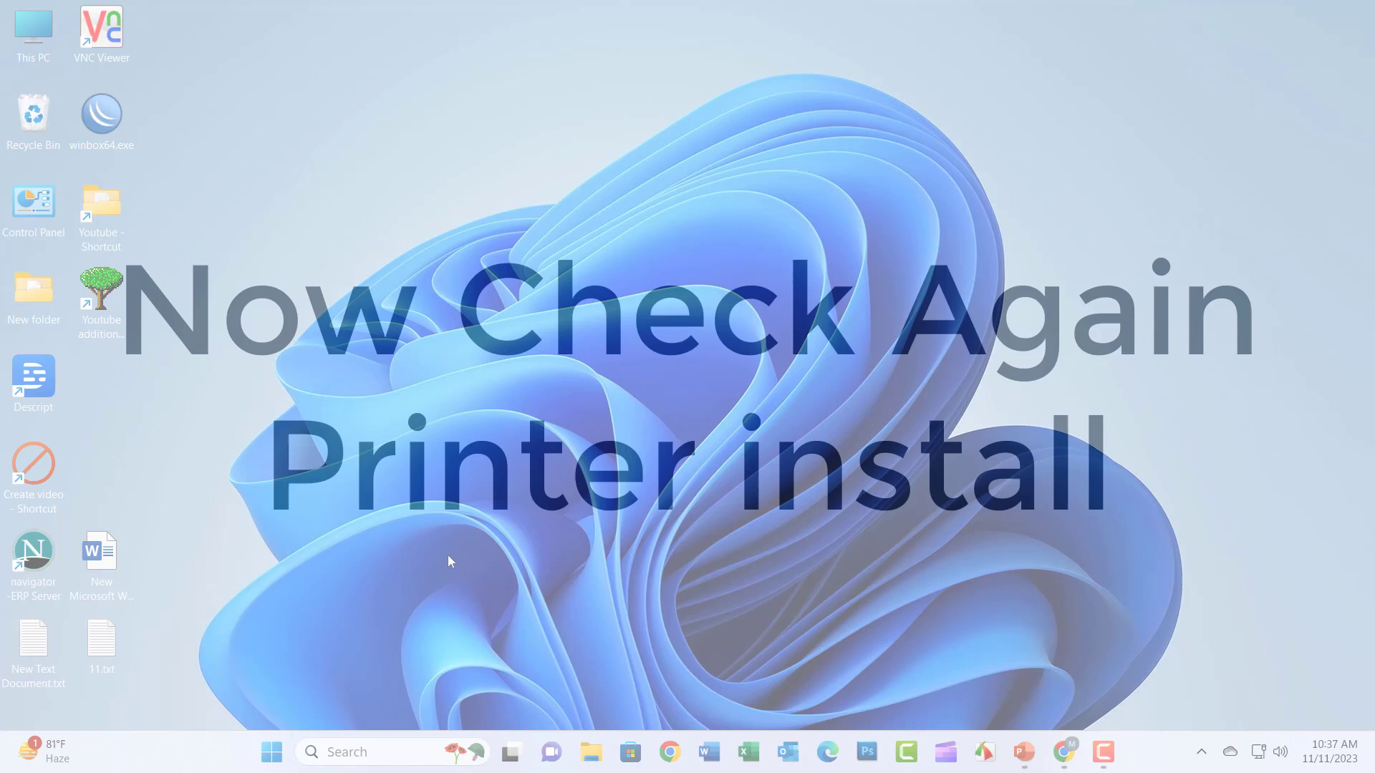
# Run \\192.168.1.25 and connect to its shared HP LaserJet P2050 Series PCL6 printer
pyautogui.press('super+r')
pyautogui.click(242, 632)
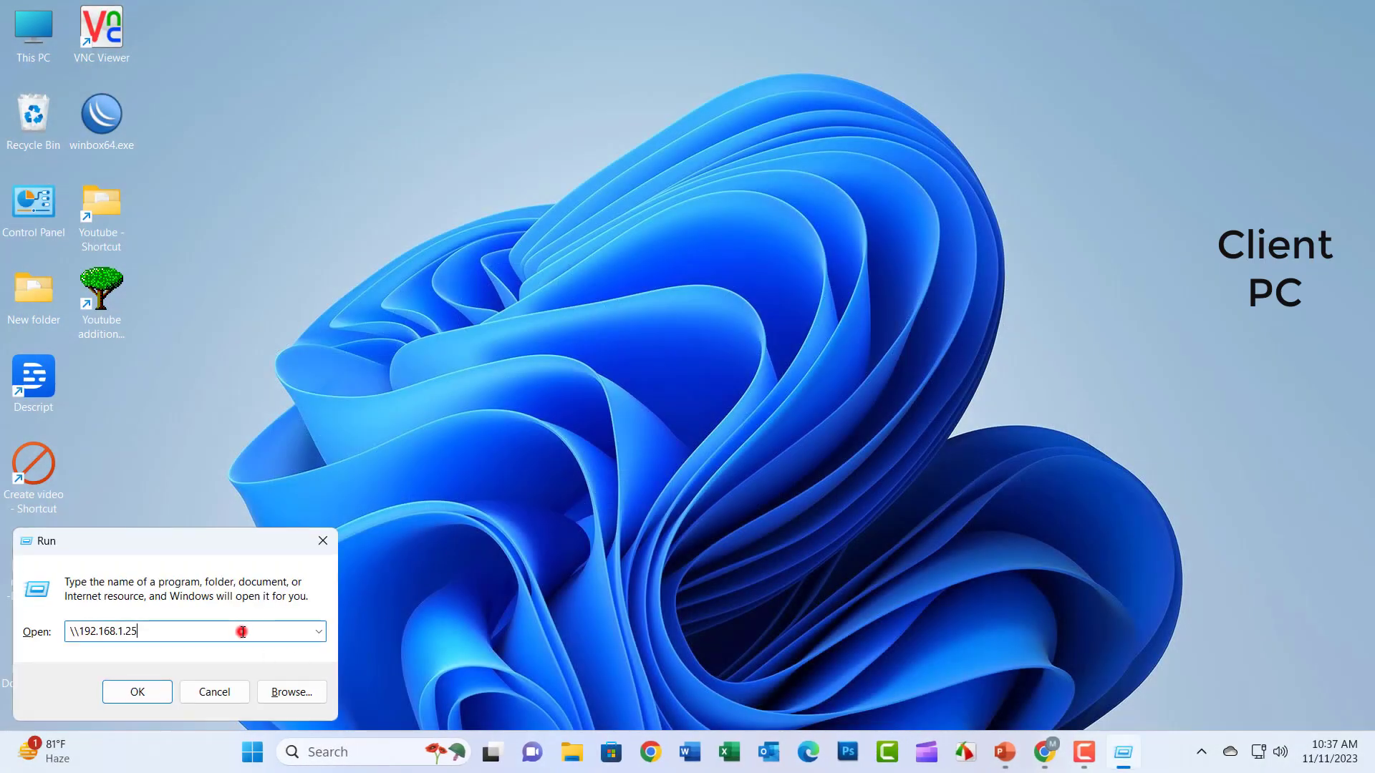
pyautogui.click(132, 693)
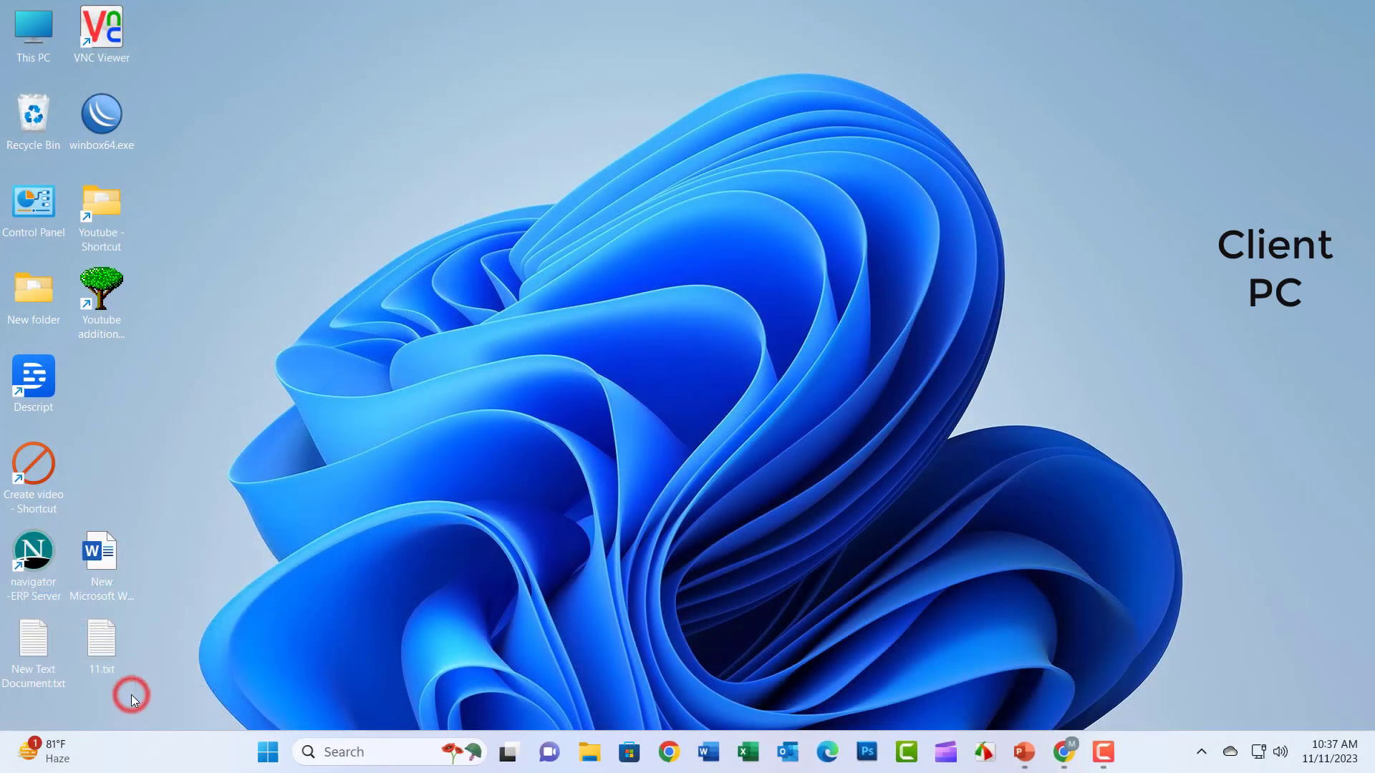
pyautogui.rightClick(289, 158)
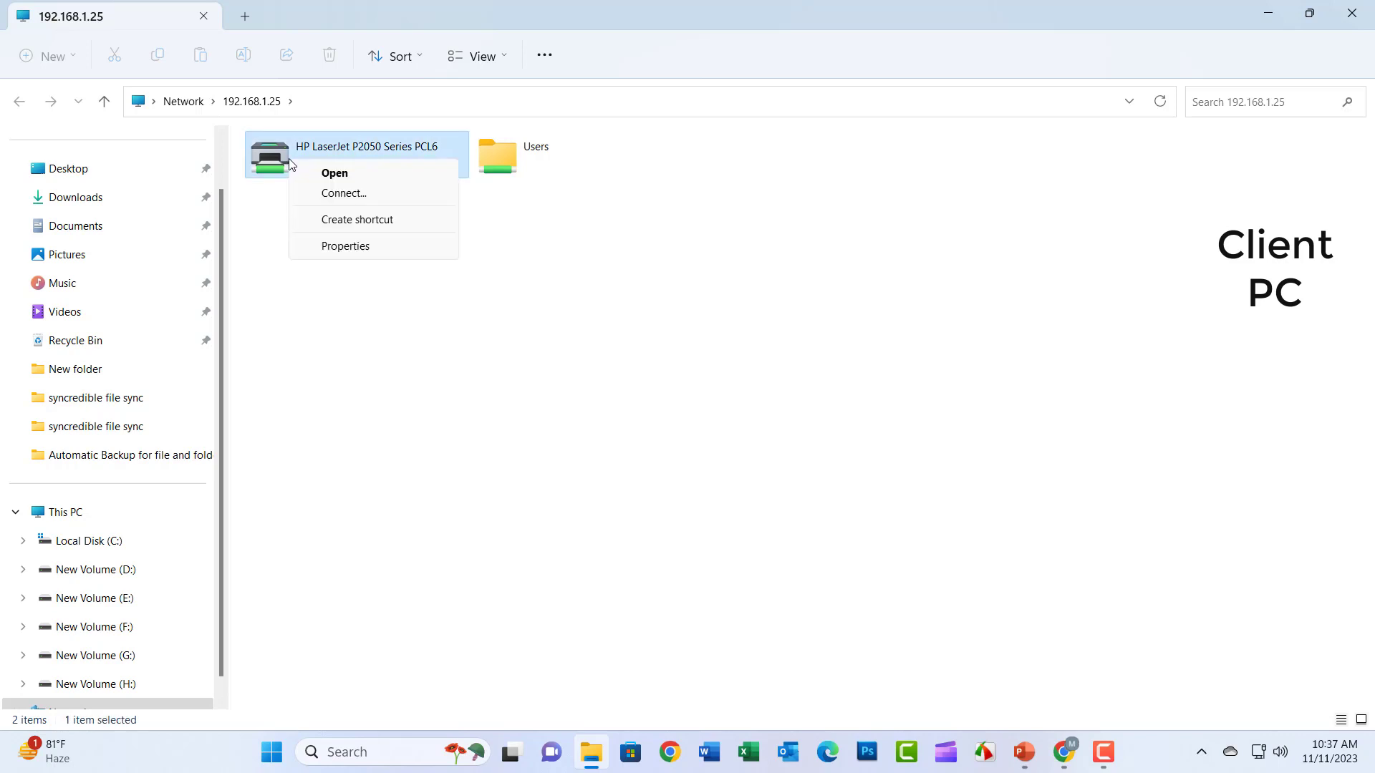
pyautogui.click(340, 197)
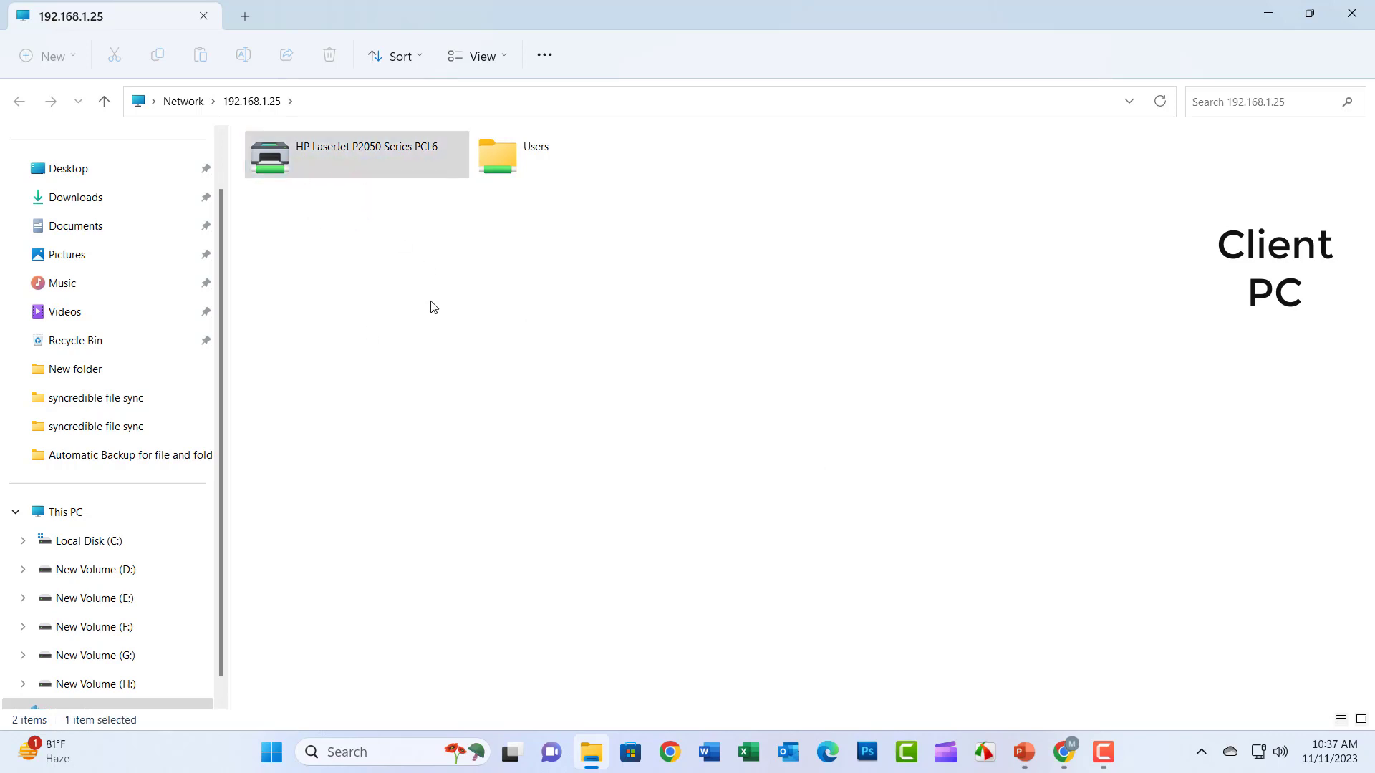